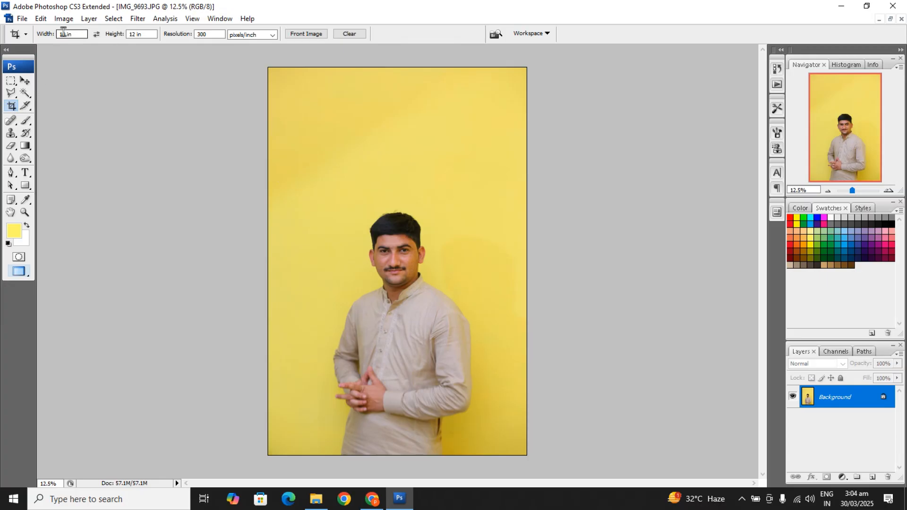
Crop the photo to 10 × 12 in at 300 pixels/inch around the man's upper body and save the file
key("ctrl+minus")
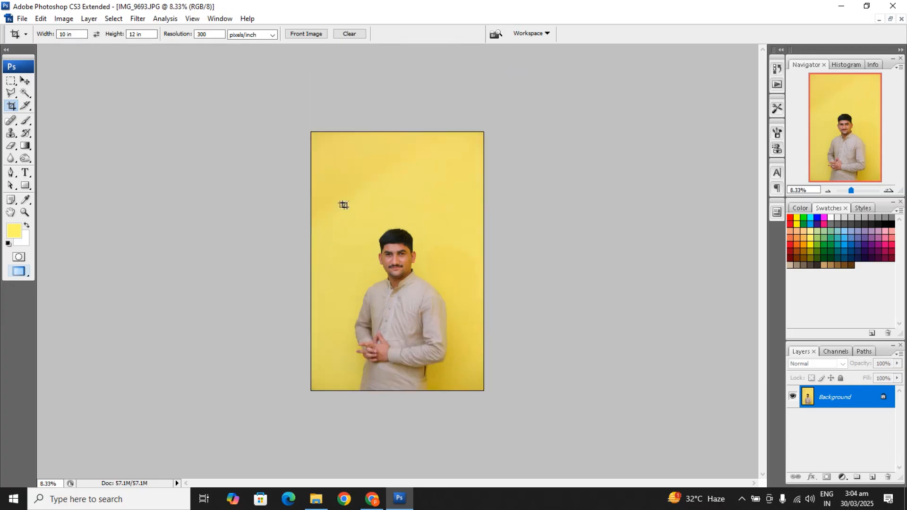
left_click_drag(561, 442, 561, 442)
left_click_drag(410, 303, 422, 296)
key("Return")
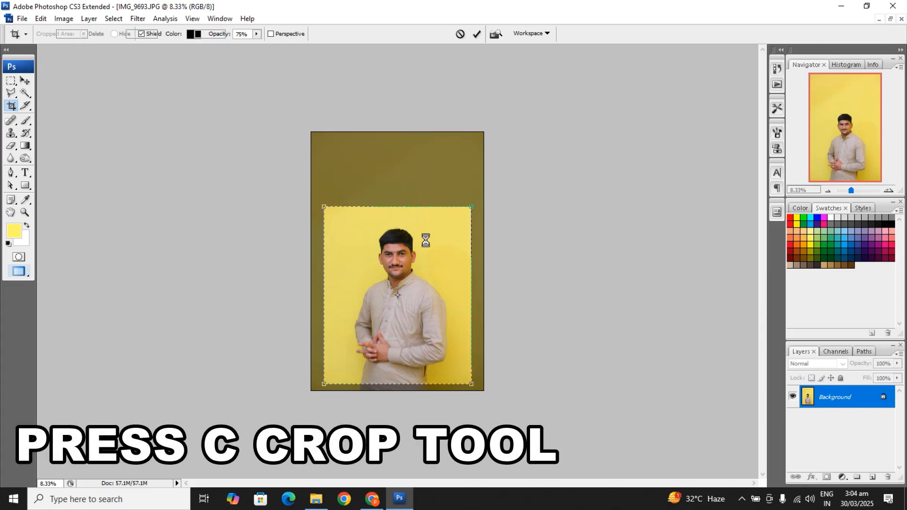
key("ctrl+s")
key("Return")
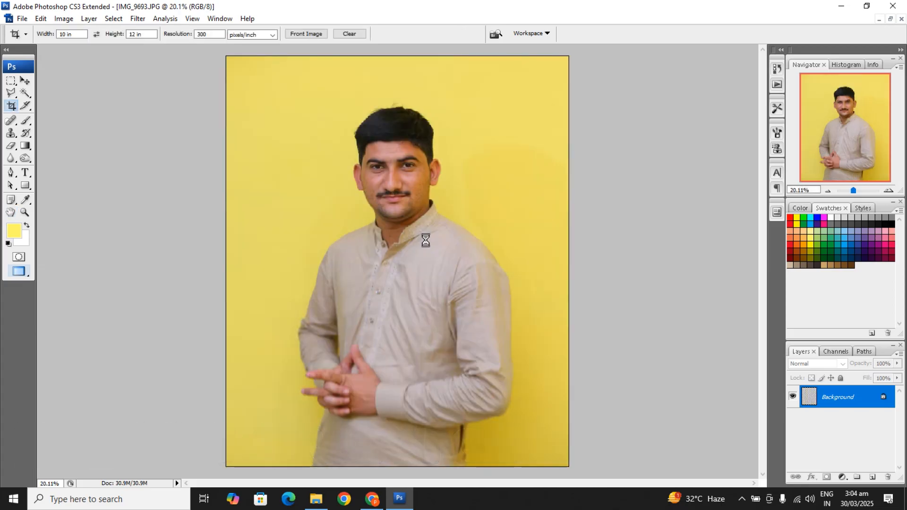
Brighten the cropped photo slightly by lifting the tone curve with a Curves adjustment
key("v")
left_click(64, 19)
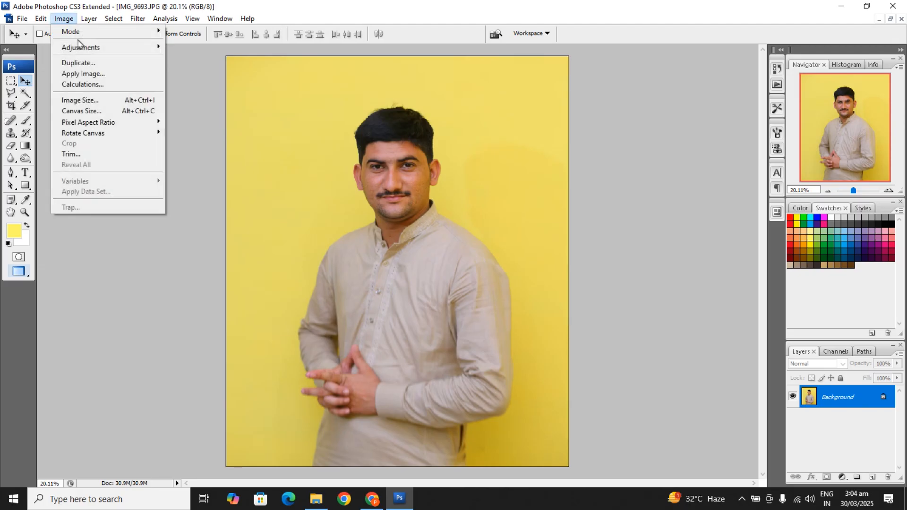
mouse_move(80, 48)
left_click(212, 89)
left_click_drag(758, 218, 762, 201)
key("Return")
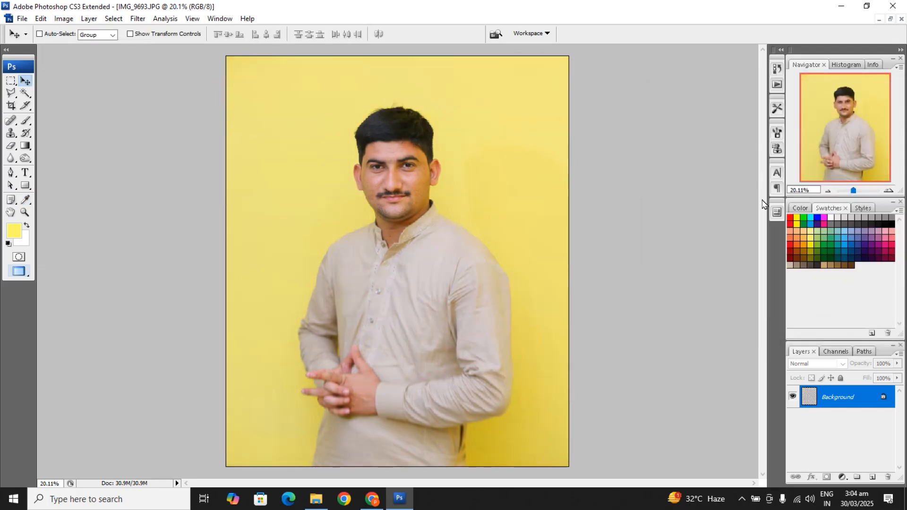
Apply a Levels adjustment with RGB input levels of 18 for shadows and 1.38 for midtones
left_click(63, 19)
mouse_move(81, 45)
left_click(208, 55)
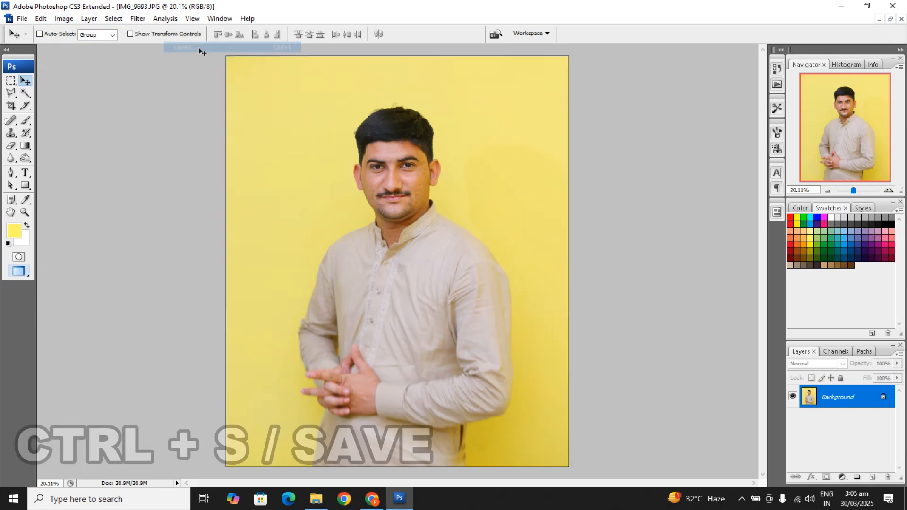
left_click_drag(697, 227, 679, 227)
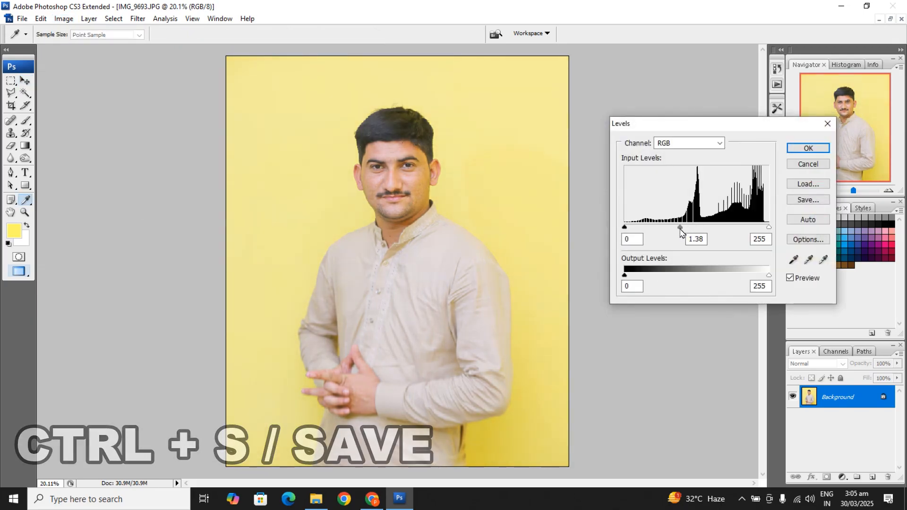
left_click_drag(624, 227, 633, 229)
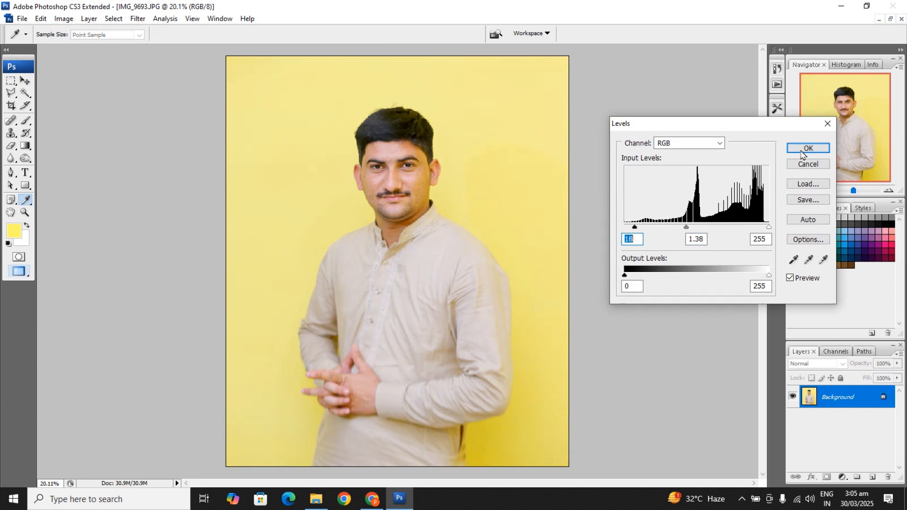
left_click(807, 148)
Apply Color Balance to the midtones with colour levels -11, -6 and +18, preserving luminosity
left_click(63, 19)
mouse_move(80, 44)
left_click(203, 98)
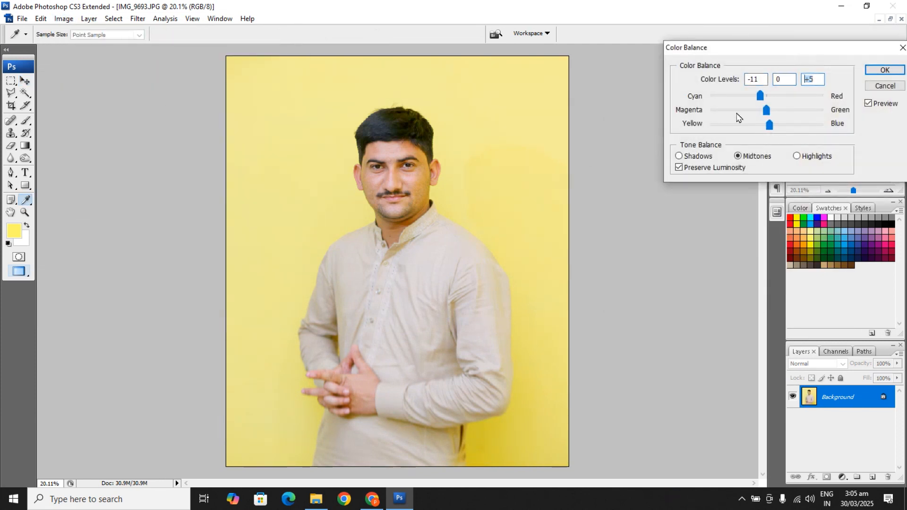
double_click(777, 82)
scroll(775, 85, "down", 5)
left_click(884, 71)
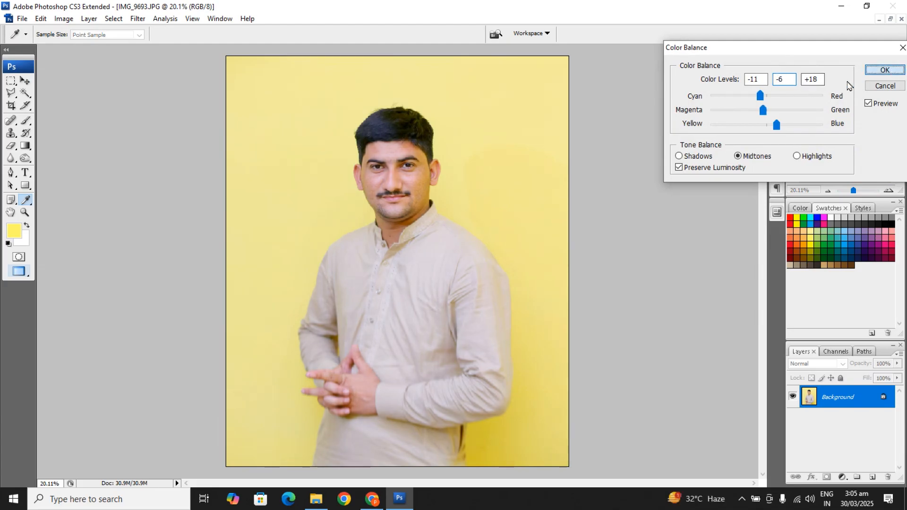
Reduce the yellow in the Yellows range to about -56% with a relative Selective Color adjustment
left_click_drag(323, 140, 493, 242)
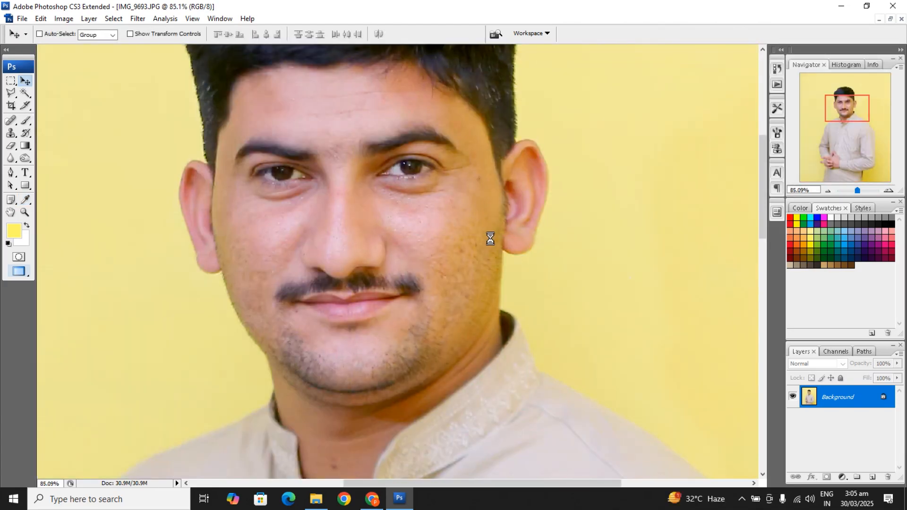
key("ctrl+0")
left_click(63, 18)
mouse_move(118, 48)
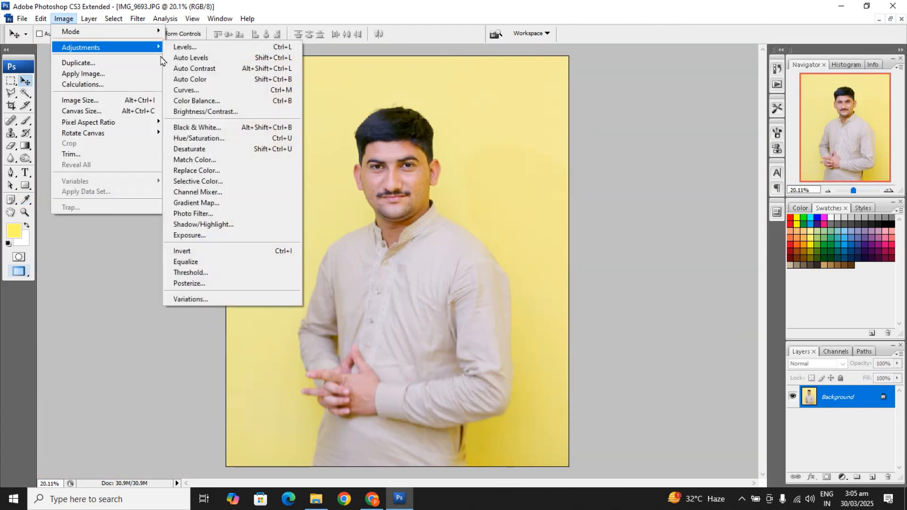
left_click(198, 181)
left_click(749, 115)
left_click(744, 134)
left_click_drag(740, 197, 717, 193)
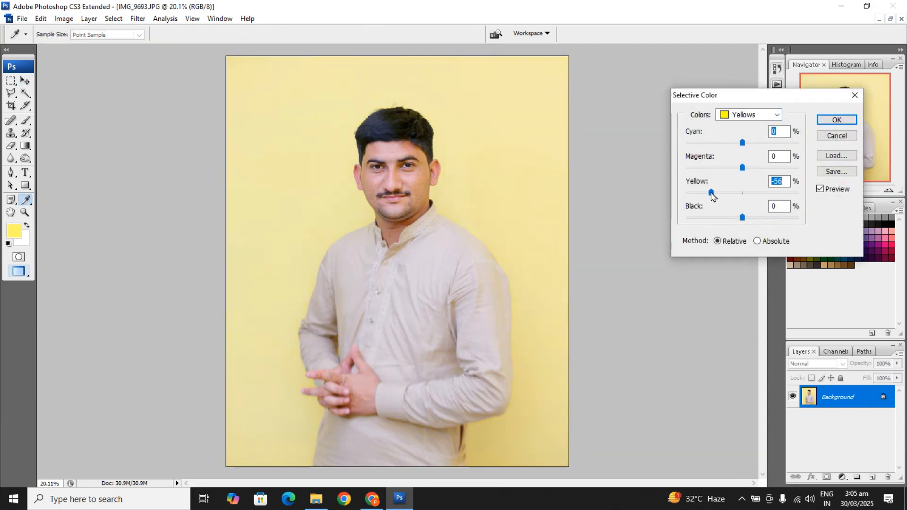
left_click(837, 120)
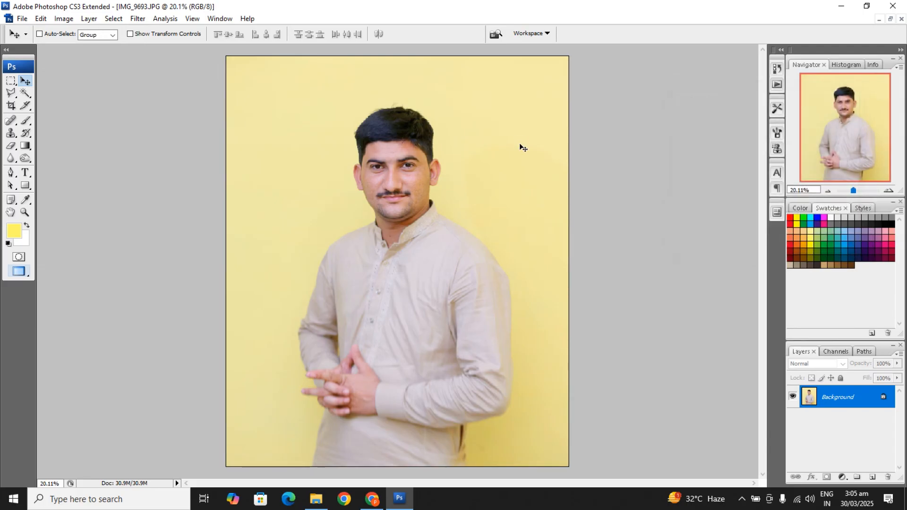
Apply Levels with a midtone input of 1.18 and a highlight input of 249, comparing the face before and after
key("ctrl+l")
left_click_drag(694, 230, 688, 231)
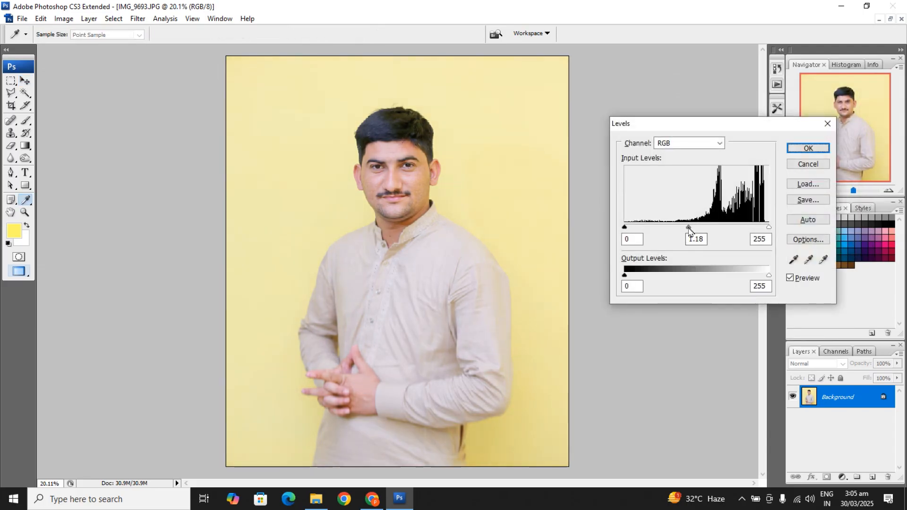
left_click_drag(767, 227, 764, 227)
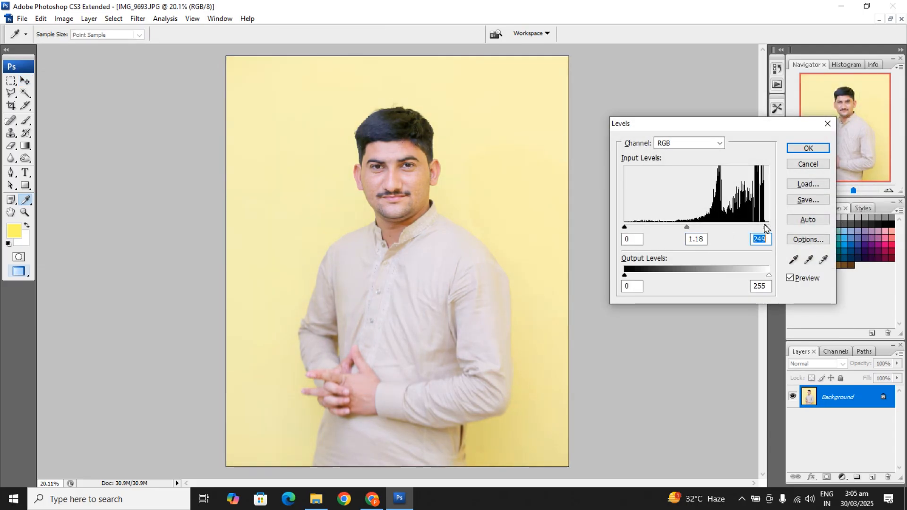
left_click(809, 148)
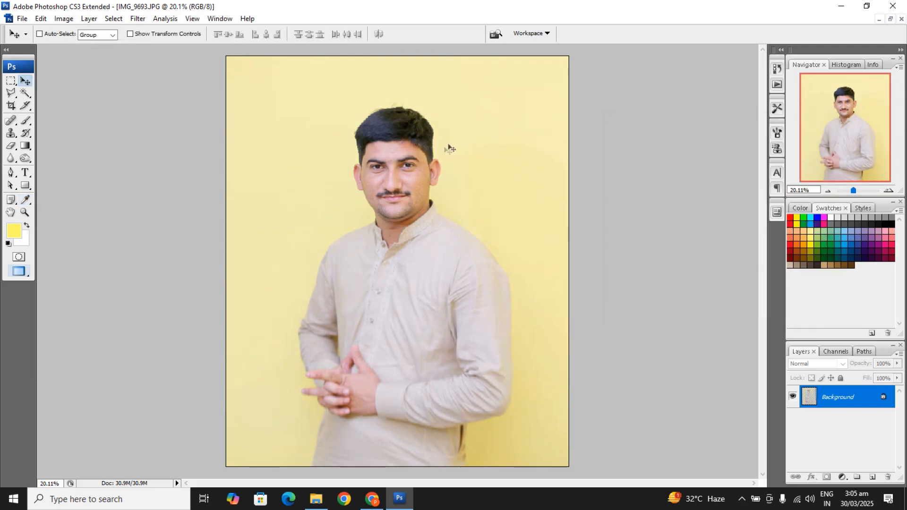
left_click_drag(319, 125, 509, 231)
key("ctrl+z")
key("ctrl+z")
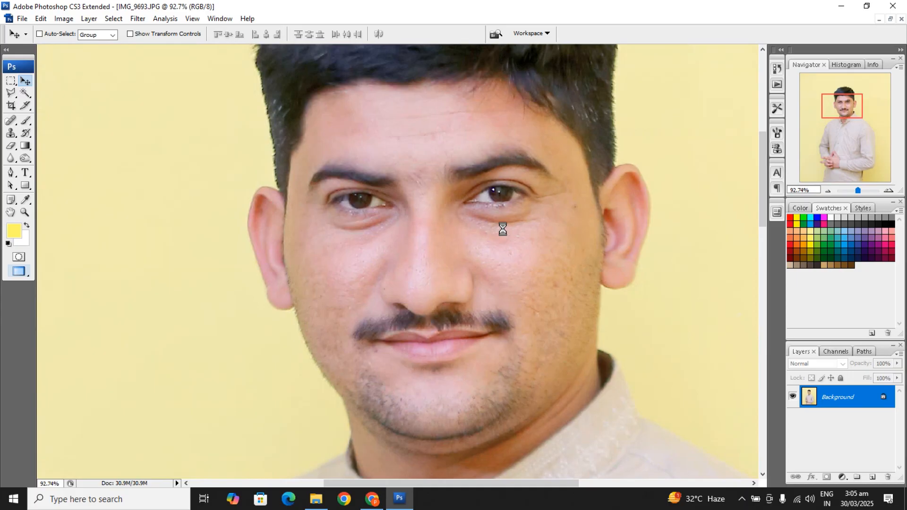
Sharpen the photo with Smart Sharpen at 100% amount, Gaussian Blur removal and a slightly reduced radius
left_click(138, 19)
mouse_move(173, 198)
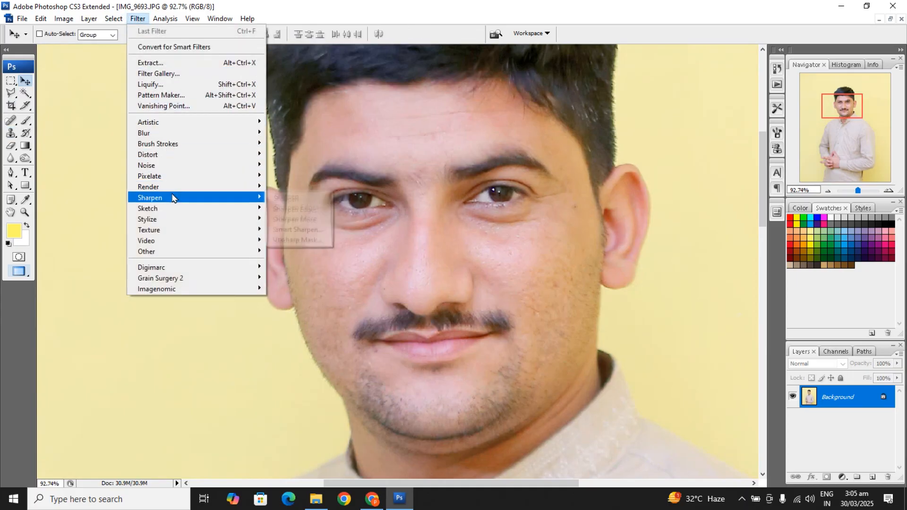
left_click(295, 231)
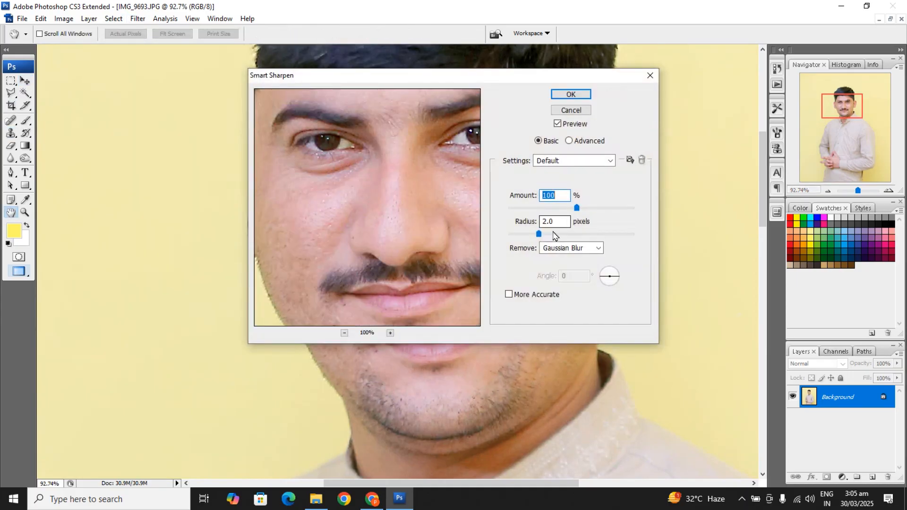
left_click(535, 235)
left_click(577, 97)
left_click_drag(449, 170, 453, 193)
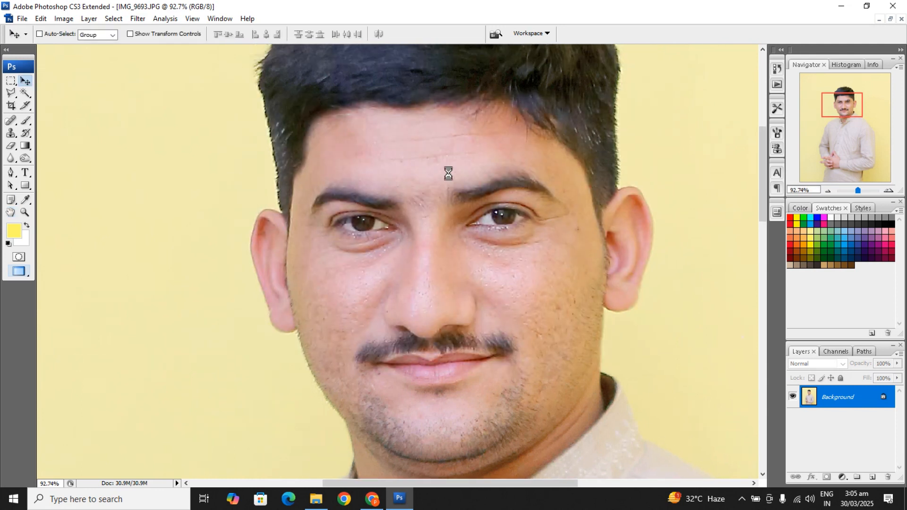
Activate the Clone Stamp tool and switch the image to full screen mode with the menu bar and panels shown
key("s")
key("Tab")
left_click_drag(326, 149, 362, 164)
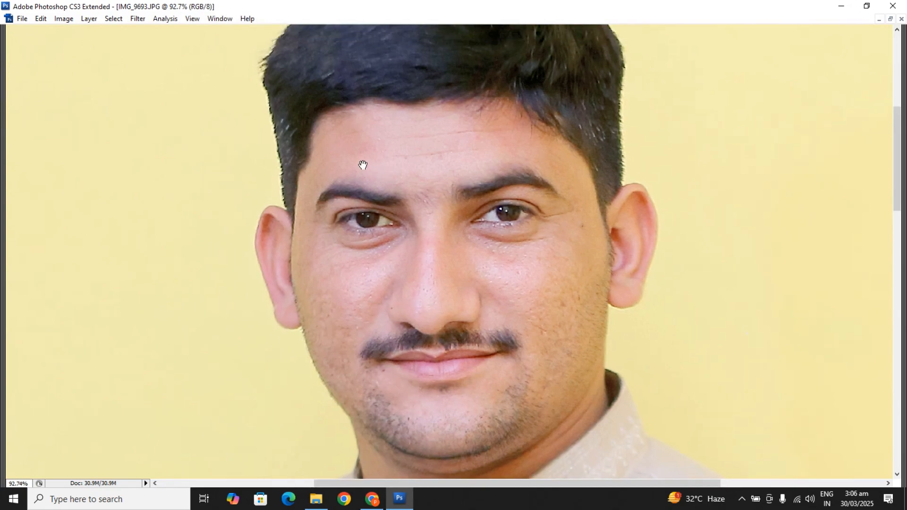
key("f")
key("Tab")
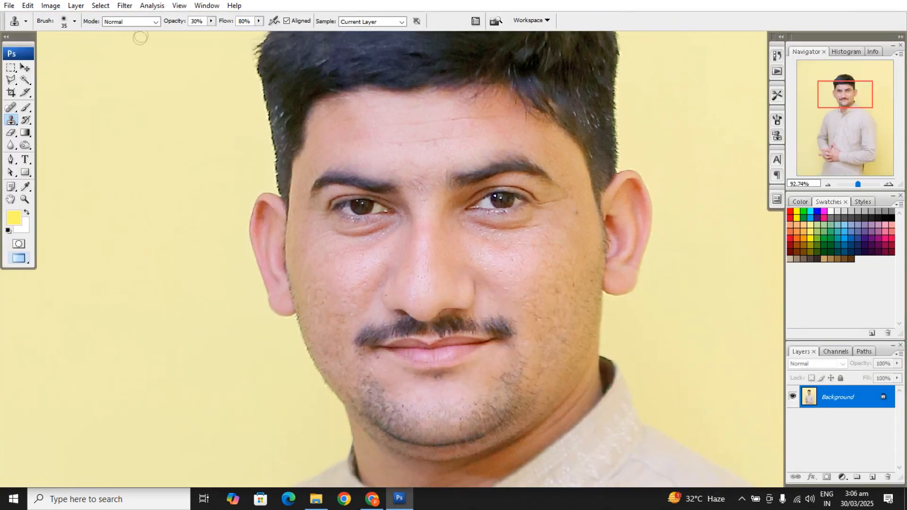
Enlarge the Clone Stamp brush to 90 and smooth the creases across the middle of the forehead at 30% opacity
left_click_drag(366, 151, 370, 159)
key("bracketright")
key("bracketright")
key("bracketright")
key("bracketright")
key("bracketright")
left_click(368, 158, "alt")
mouse_move(366, 150)
left_mouse_down()
mouse_move(364, 135)
mouse_move(413, 169)
mouse_move(465, 148)
mouse_move(463, 129)
left_mouse_up()
left_click(385, 162, "alt")
left_click(484, 150, "alt")
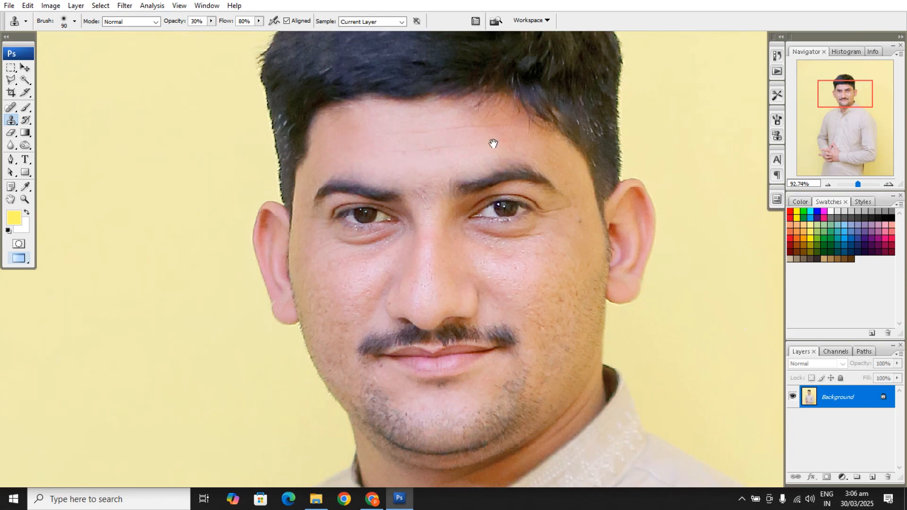
Clone clean skin over the uneven areas above both eyebrows and along the hairline
left_click(508, 147, "alt")
left_click_drag(520, 152, 544, 155)
left_click_drag(490, 125, 459, 122)
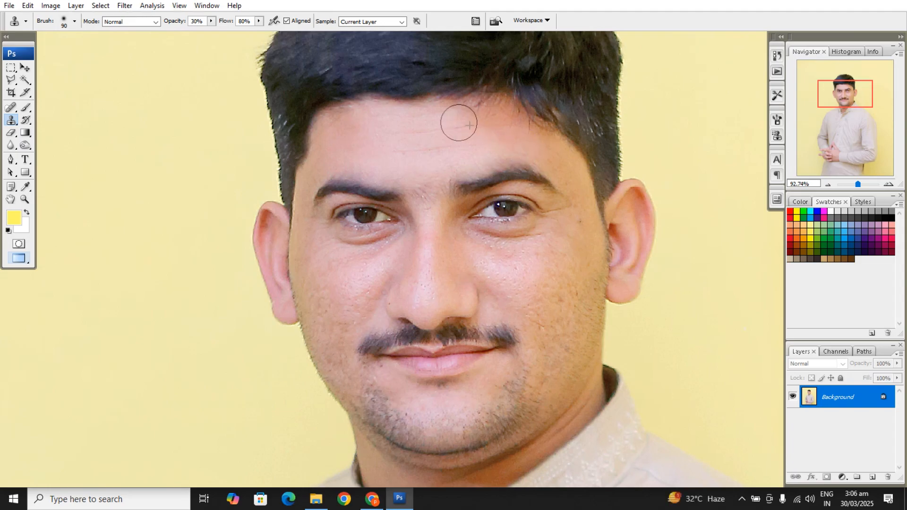
left_click(395, 160, "alt")
left_click_drag(346, 156, 348, 154)
left_click(329, 143, "alt")
left_click(336, 130)
left_click(350, 129, "alt")
Reduce the Clone Stamp brush to 70 and retouch the skin beneath the eye on the image's right
left_click_drag(466, 243, 446, 208)
key("bracketleft")
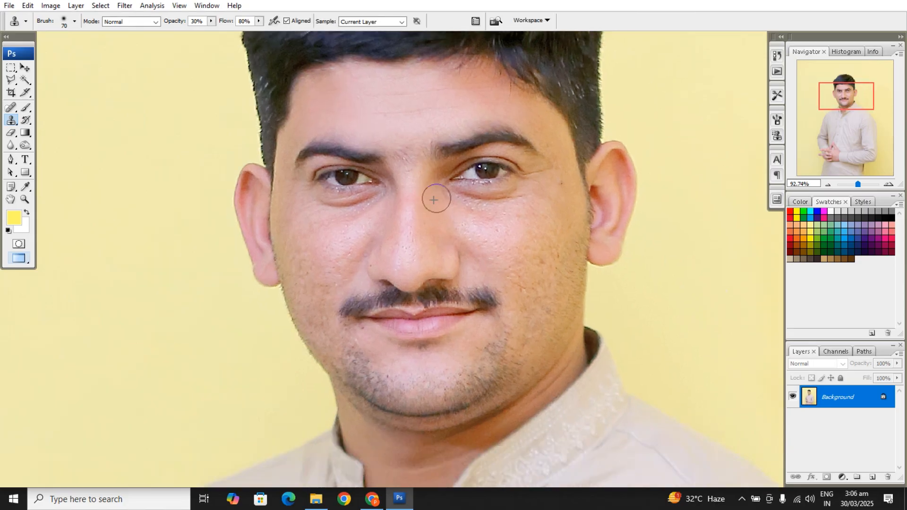
left_click(469, 220, "alt")
left_click(498, 212)
left_click(529, 217, "alt")
Clone smooth skin beneath the eye on the image's left and along the bridge of the nose
left_click(346, 237, "alt")
mouse_move(393, 208)
left_mouse_down()
mouse_move(346, 237)
mouse_move(344, 222)
mouse_move(326, 225)
mouse_move(314, 212)
mouse_move(345, 224)
mouse_move(378, 204)
left_mouse_up()
left_click(346, 223, "alt")
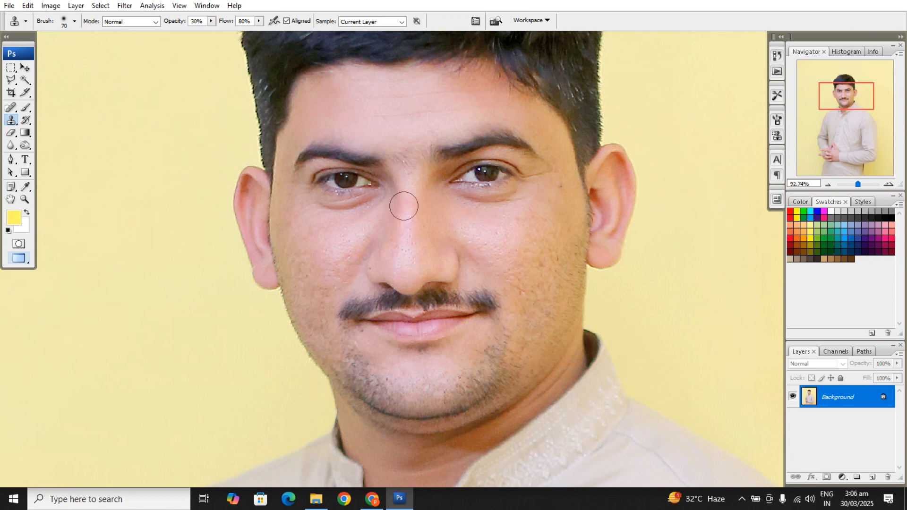
mouse_move(406, 233)
left_mouse_down()
mouse_move(417, 251)
mouse_move(438, 261)
mouse_move(434, 222)
left_mouse_up()
left_click(440, 258, "alt")
left_click(432, 209, "alt")
Retouch the blemishes on the cheek and outer eye area on the image's left with resampled clean skin
left_click(340, 266, "alt")
mouse_move(333, 285)
left_mouse_down()
mouse_move(325, 298)
mouse_move(309, 274)
left_mouse_up()
left_click(322, 303, "alt")
left_click(302, 254, "alt")
left_click_drag(297, 214, 297, 201)
left_click(359, 218, "alt")
left_click_drag(373, 215, 378, 203)
left_click(351, 278, "alt")
left_click_drag(349, 288, 347, 280)
left_click(352, 283, "alt")
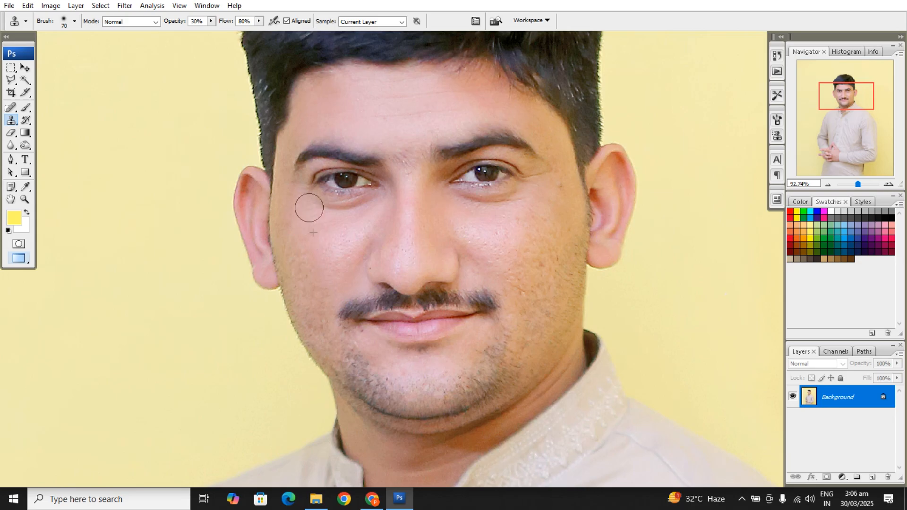
Clone away the spots on the cheek and beside the eye on the image's right
mouse_move(537, 236)
left_mouse_down()
mouse_move(530, 238)
mouse_move(536, 265)
left_mouse_up()
left_click(518, 274, "alt")
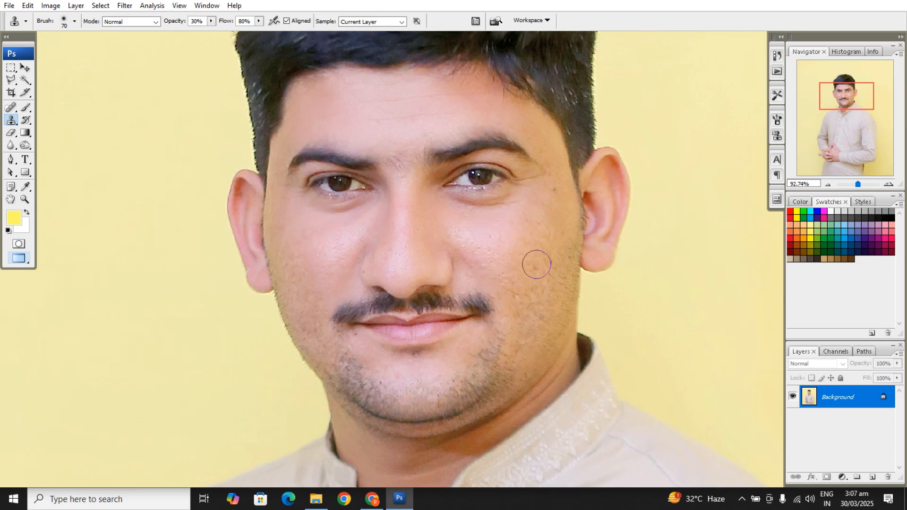
scroll(538, 203, "up", 1)
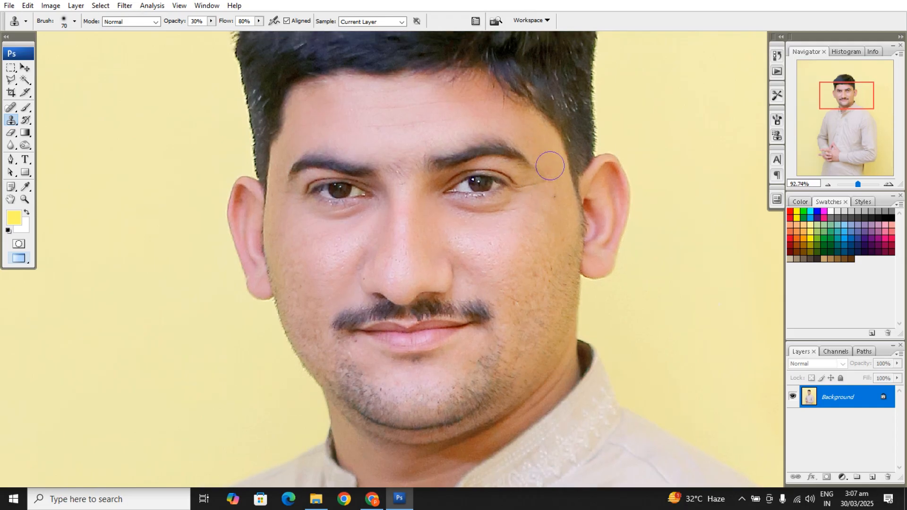
mouse_move(547, 191)
left_mouse_down()
mouse_move(503, 215)
mouse_move(530, 198)
left_mouse_up()
left_click(505, 213, "alt")
scroll(457, 367, "down", 3)
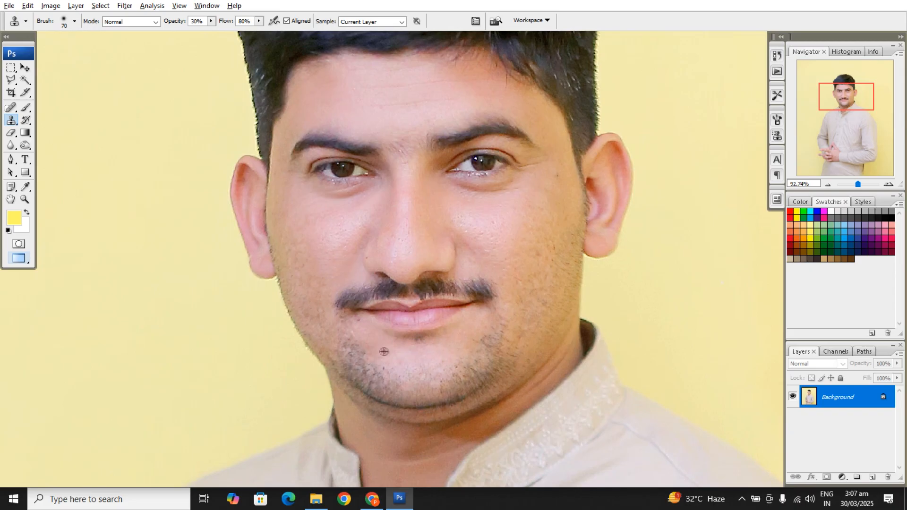
mouse_move(539, 276)
left_mouse_down()
mouse_move(530, 260)
mouse_move(514, 280)
left_mouse_up()
left_click(514, 280, "alt")
left_click_drag(536, 229, 531, 255)
Retouch the jaw, the neck marks and the remaining lower-cheek spots with the Clone Stamp at brush size 90
left_click_drag(511, 333, 525, 278)
left_click_drag(425, 382, 425, 365)
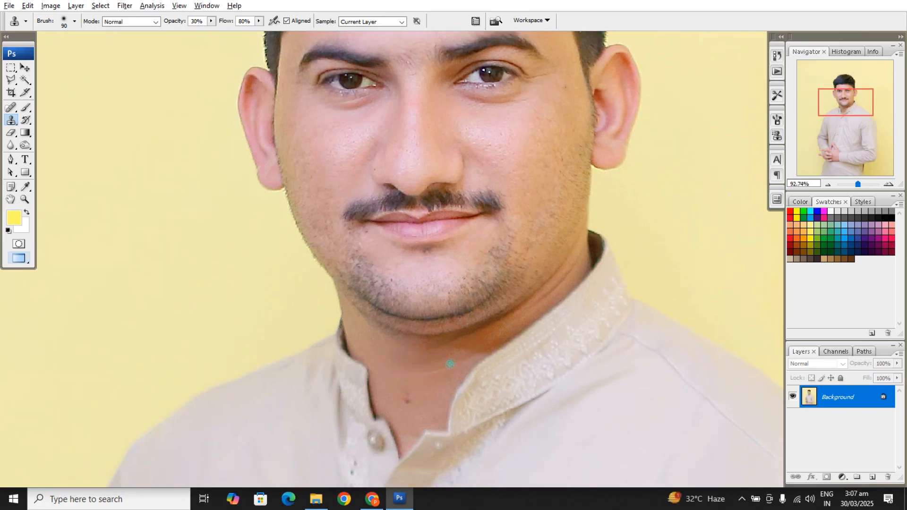
left_click_drag(418, 407, 408, 400)
left_click_drag(427, 360, 489, 338)
left_click_drag(344, 499, 233, 499)
mouse_move(514, 246)
left_mouse_down()
mouse_move(514, 273)
mouse_move(540, 275)
left_mouse_up()
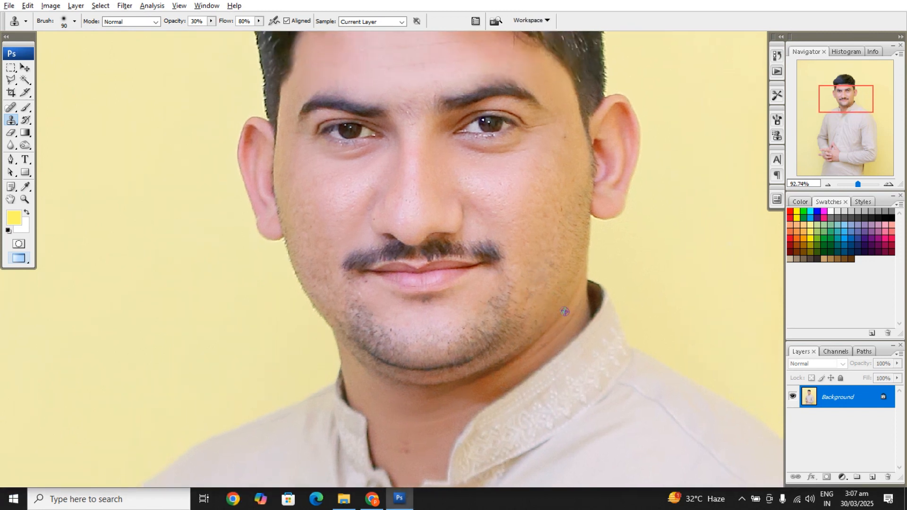
left_click_drag(523, 230, 526, 247)
Open the Portraiture filter and set detail smoothing to Fine +3, Medium +5, Large +3 and Threshold 15, with Sharpness at 25
key("v")
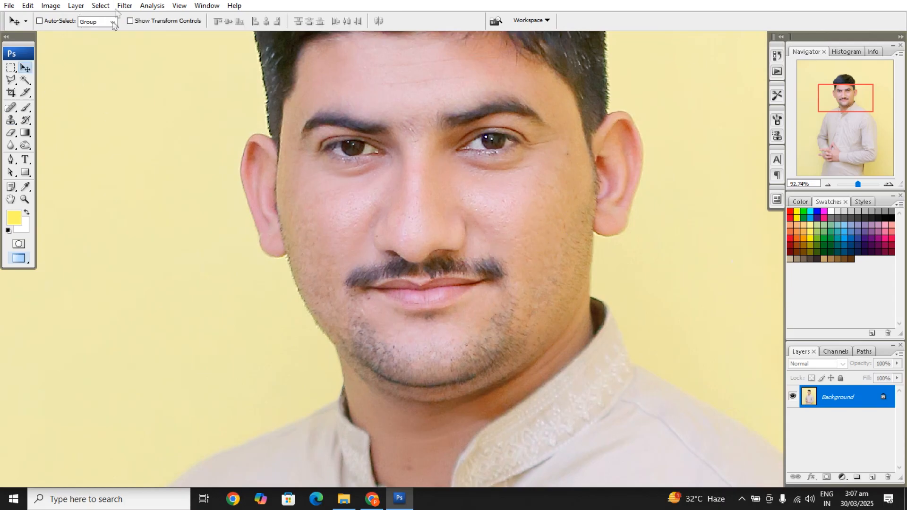
left_click(124, 5)
mouse_move(198, 276)
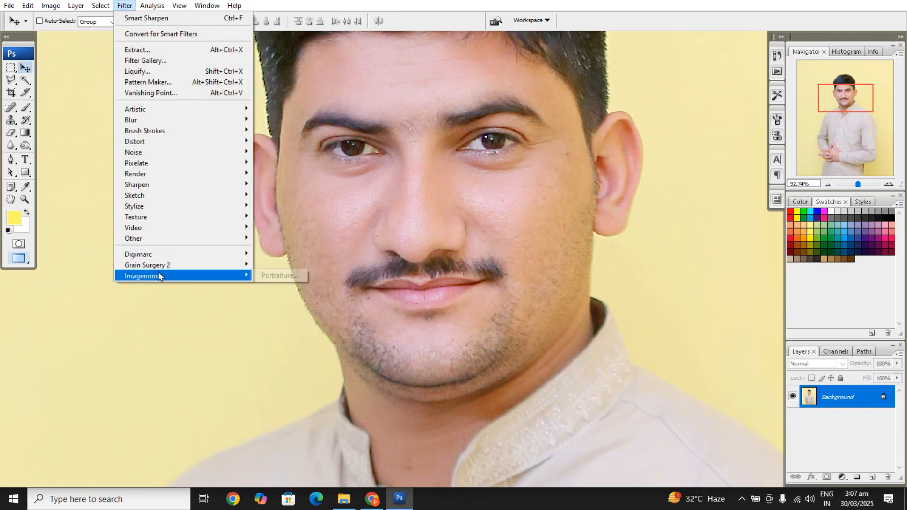
left_click(267, 276)
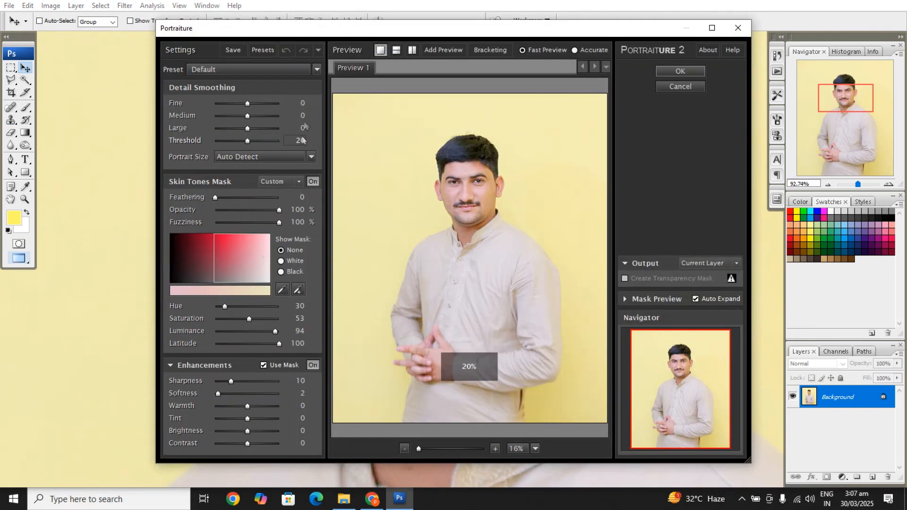
left_click(296, 100)
type("3")
key("Tab")
type("5")
key("Tab")
type("3")
key("Tab")
type("1525")
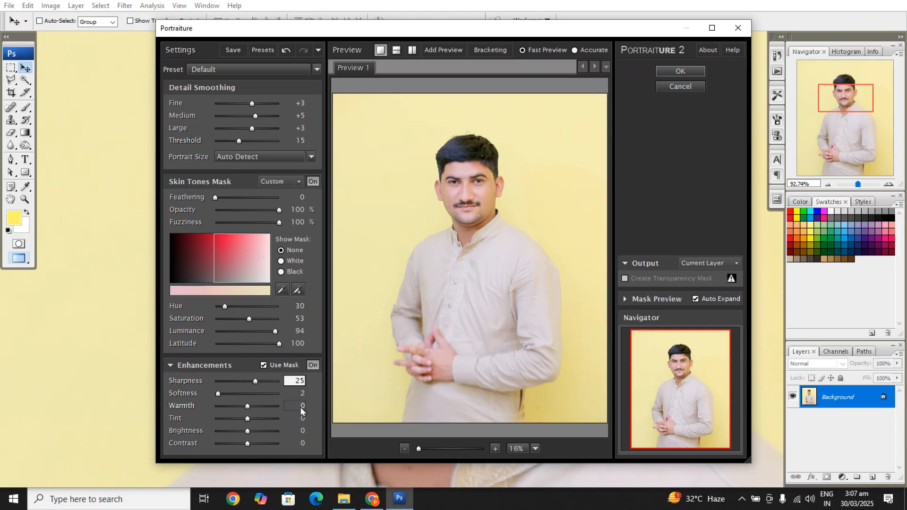
Set Warmth to +1, sample the face's skin tone for the skin mask, and apply the Portraiture filter
left_click(301, 410)
type("1")
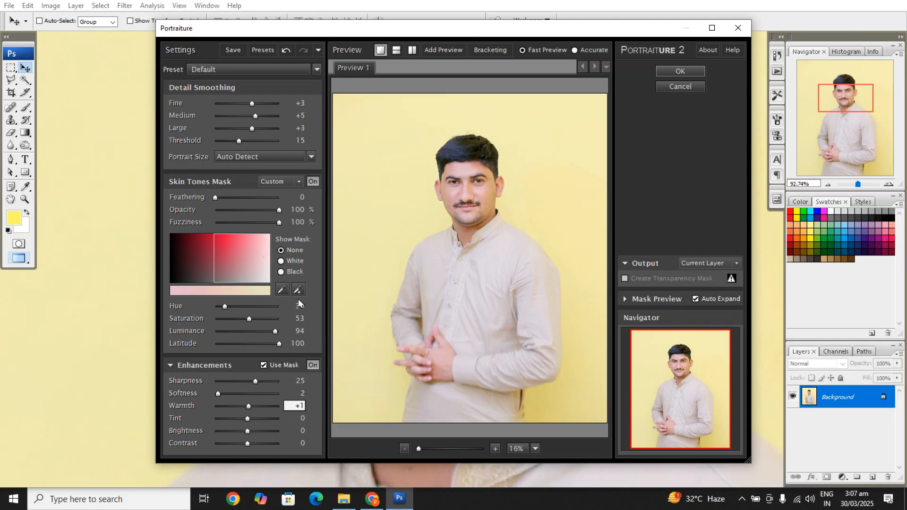
left_click(297, 289)
left_click(472, 174)
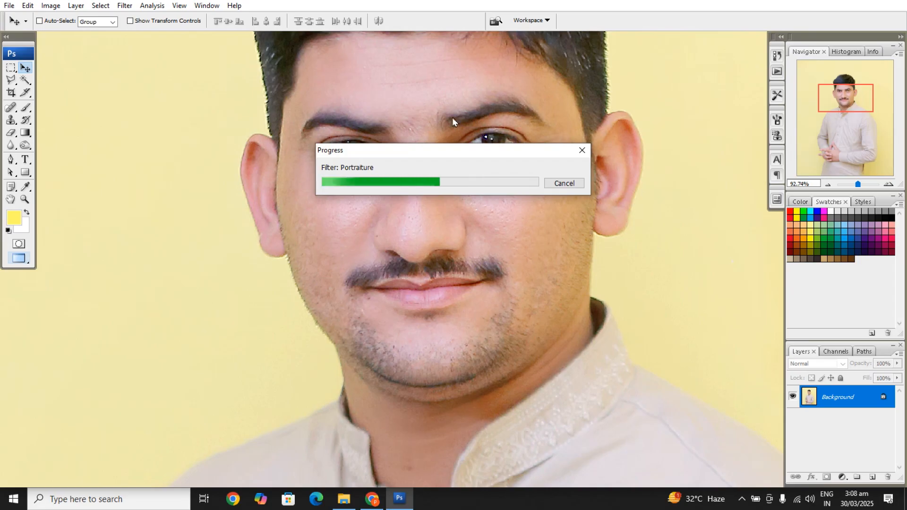
left_click_drag(444, 175, 445, 207)
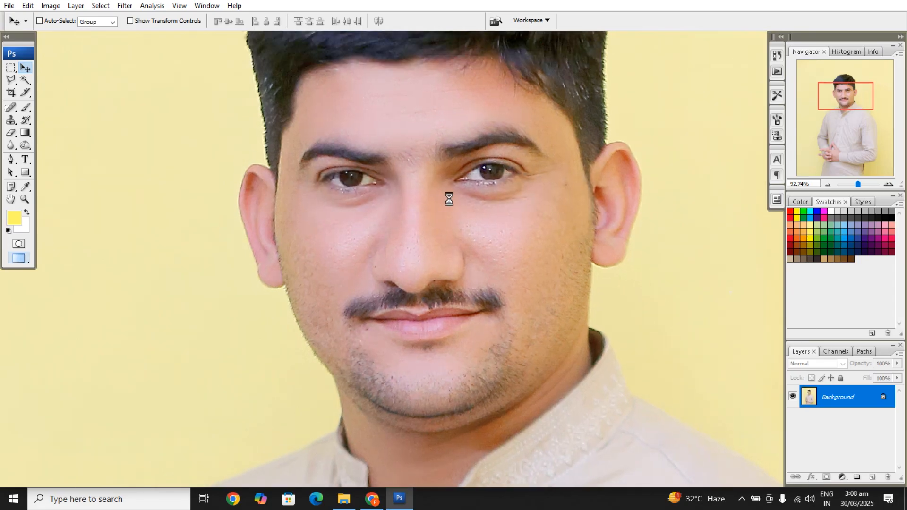
key("ctrl+0")
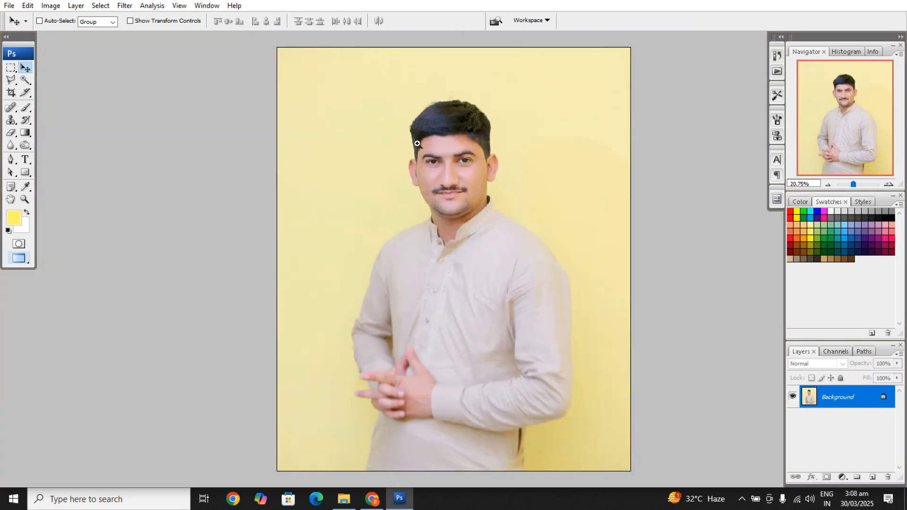
Paint sampled skin colour over both cheeks with the Brush at 20% opacity, reducing the brush size to 70
key("ctrl+plus")
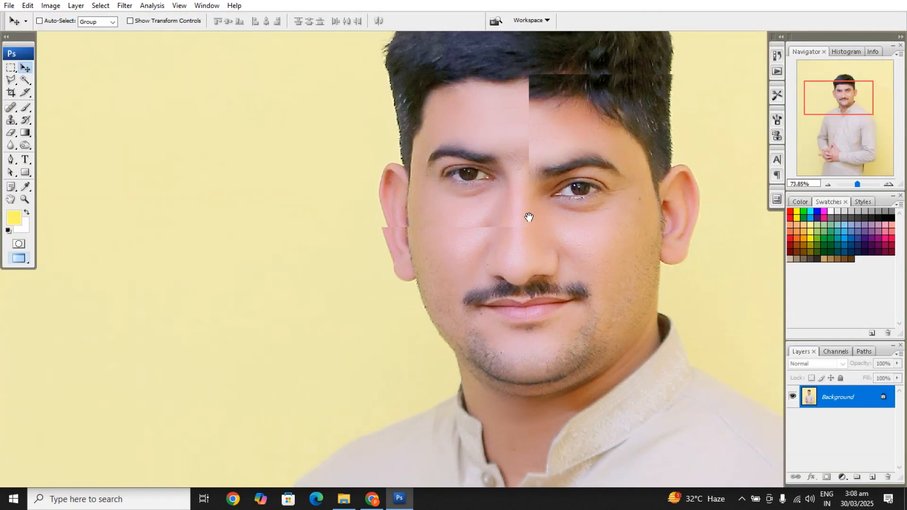
left_click_drag(466, 218, 417, 211)
key("b")
left_click(354, 206, "alt")
key("bracketleft")
key("bracketleft")
key("bracketleft")
key("bracketleft")
key("bracketleft")
key("bracketleft")
key("bracketleft")
key("bracketleft")
key("bracketleft")
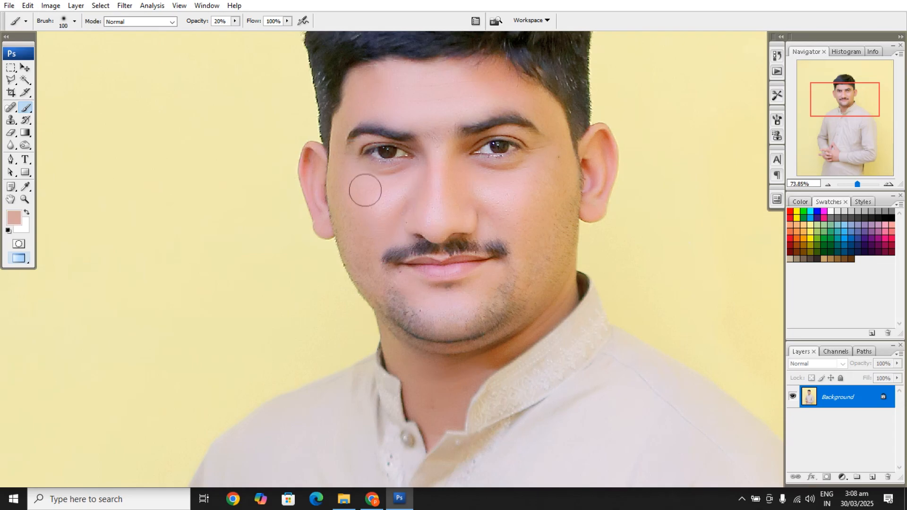
key("bracketleft")
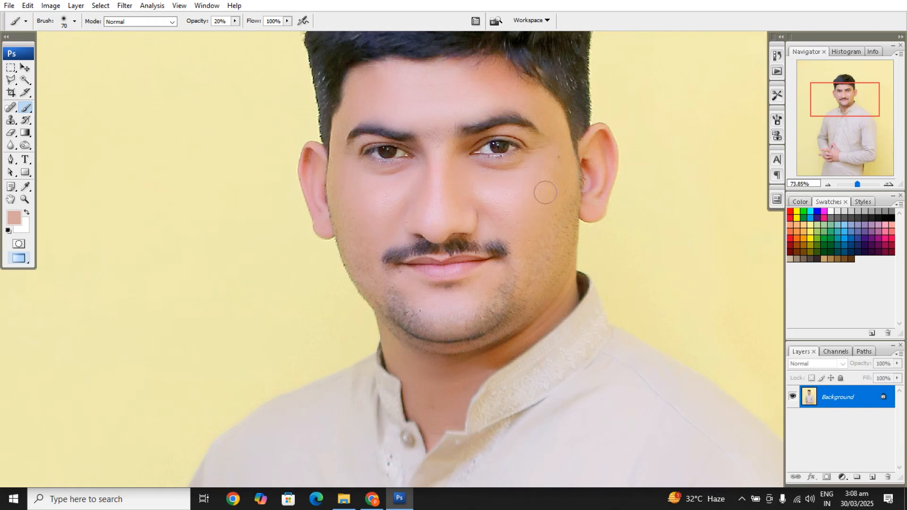
Even out the forehead with a matching skin colour using the Brush at about size 80
left_click_drag(481, 125, 485, 153)
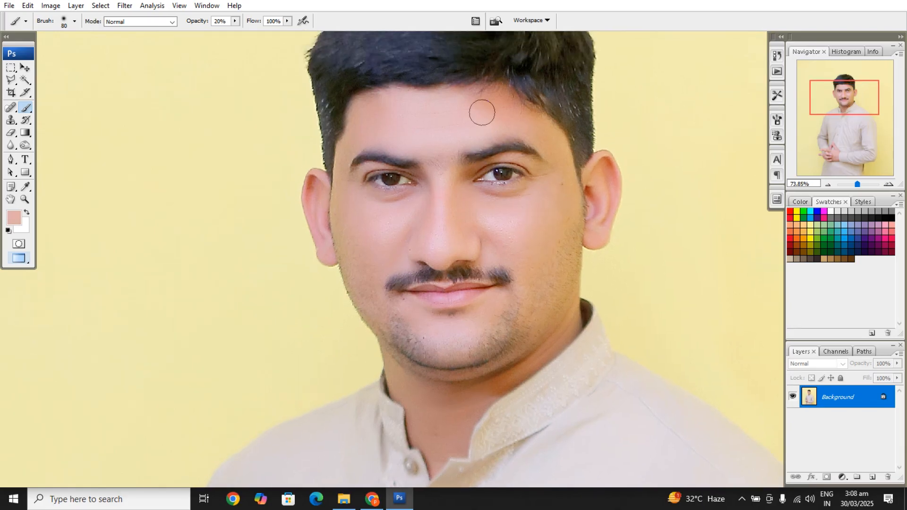
key("bracketleft")
key("bracketright")
Brush skin colour softly around the mouth, chin and jaw at size 60 to 70
left_click_drag(406, 313, 405, 228)
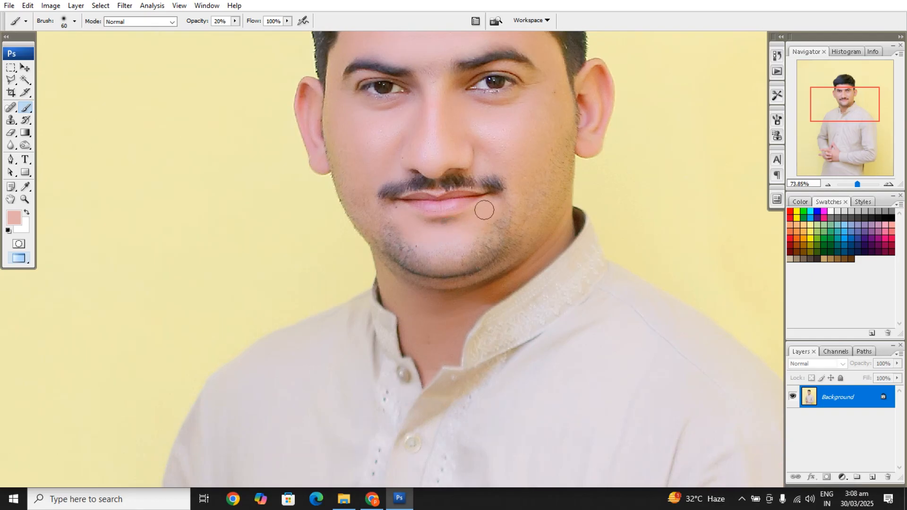
scroll(449, 255, "down", 2)
key("bracketleft")
mouse_move(410, 247)
left_mouse_down()
mouse_move(424, 298)
mouse_move(436, 276)
mouse_move(569, 183)
left_mouse_up()
key("bracketleft")
key("ctrl+0")
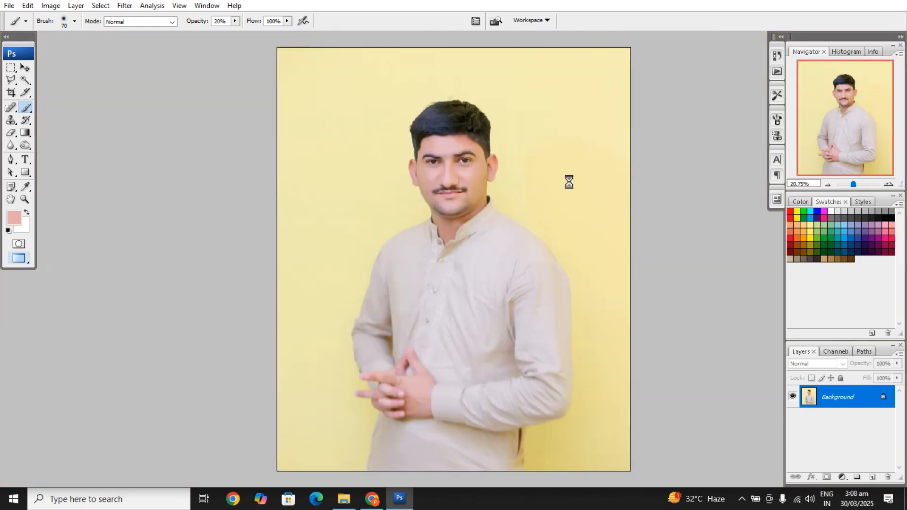
Apply a Selective Color adjustment to the Whites with Black at about +13%, using the Relative method
key("v")
left_click(50, 5)
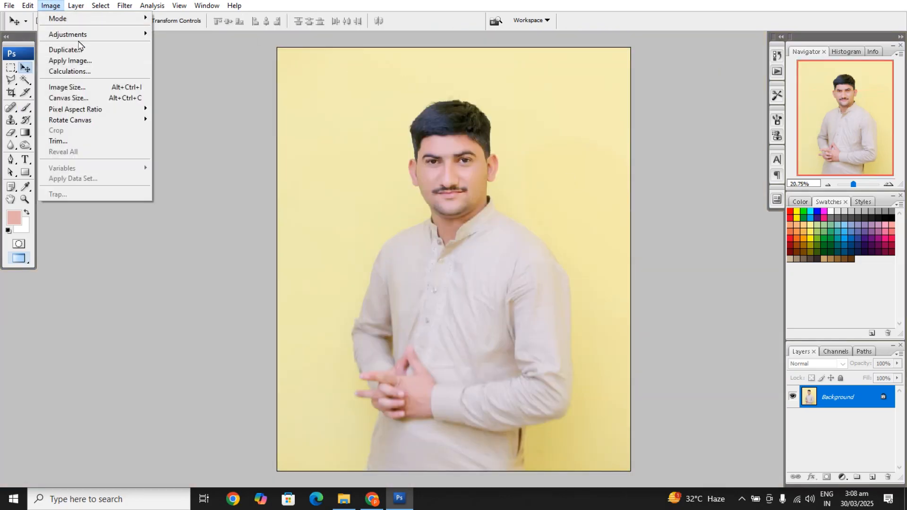
mouse_move(95, 34)
left_click(186, 168)
left_click(751, 114)
left_click(744, 177)
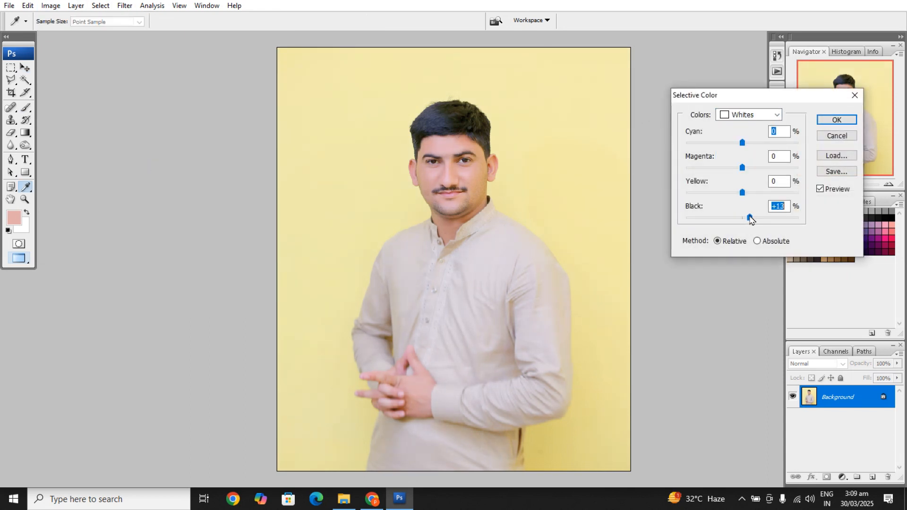
left_click(839, 121)
scroll(417, 161, "up", 6)
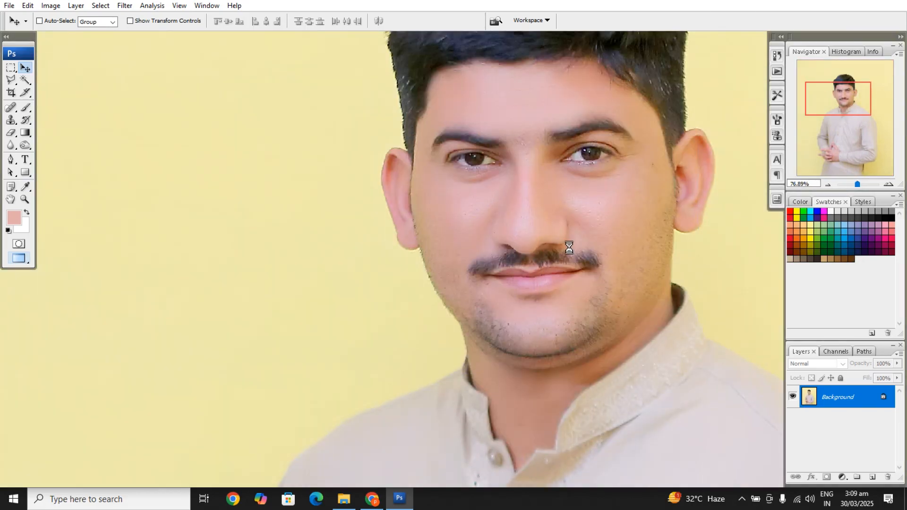
Apply a Color Balance adjustment to the midtones with colour levels +3, 0 and -12, preserving luminosity
key("ctrl+0")
left_click(56, 5)
mouse_move(88, 36)
left_click(241, 88)
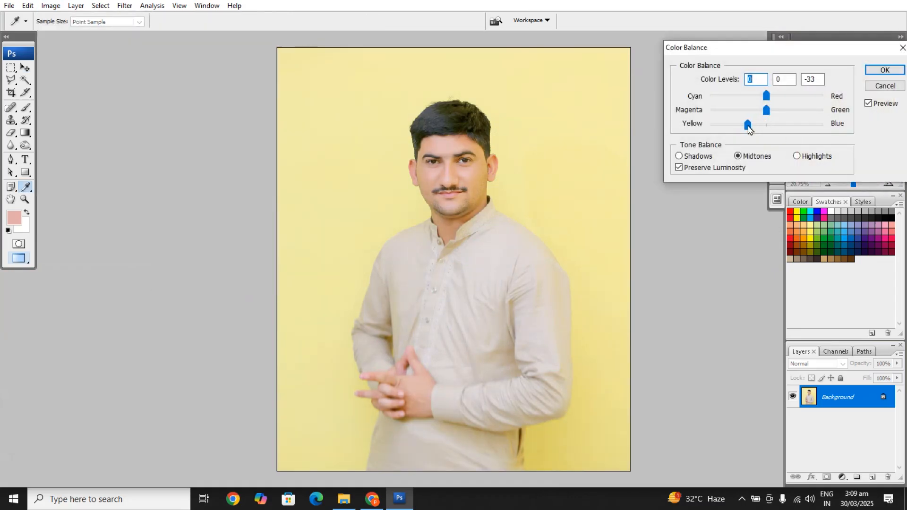
left_click_drag(758, 131, 758, 131)
left_click_drag(759, 81, 730, 82)
key("Up")
key("Up")
key("Up")
left_click_drag(821, 79, 799, 90)
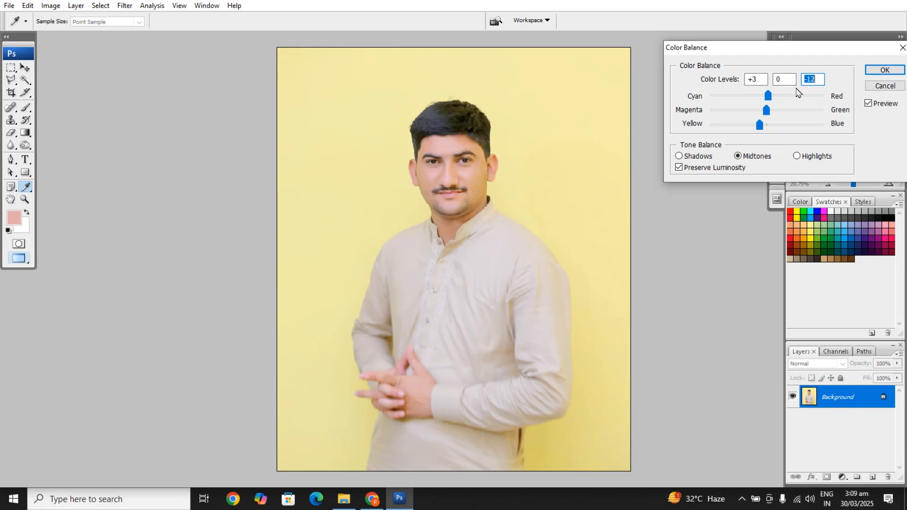
key("Return")
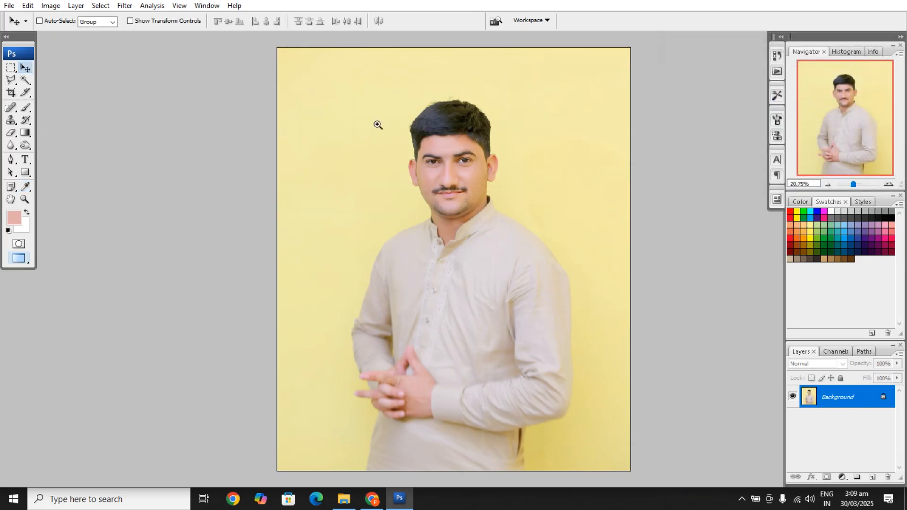
Apply a Brightness/Contrast adjustment with Brightness about -8 and Contrast +21, without the legacy mode
left_click_drag(378, 124, 538, 233)
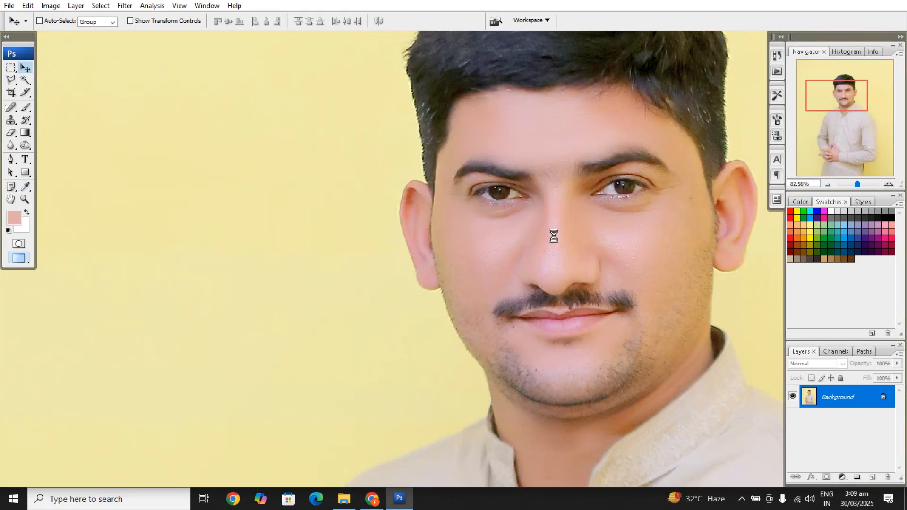
left_click(50, 5)
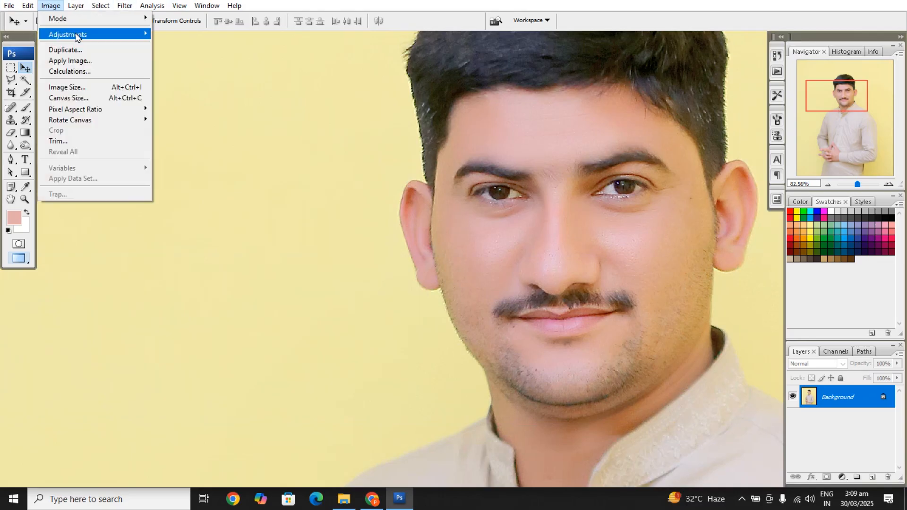
mouse_move(75, 34)
left_click(209, 98)
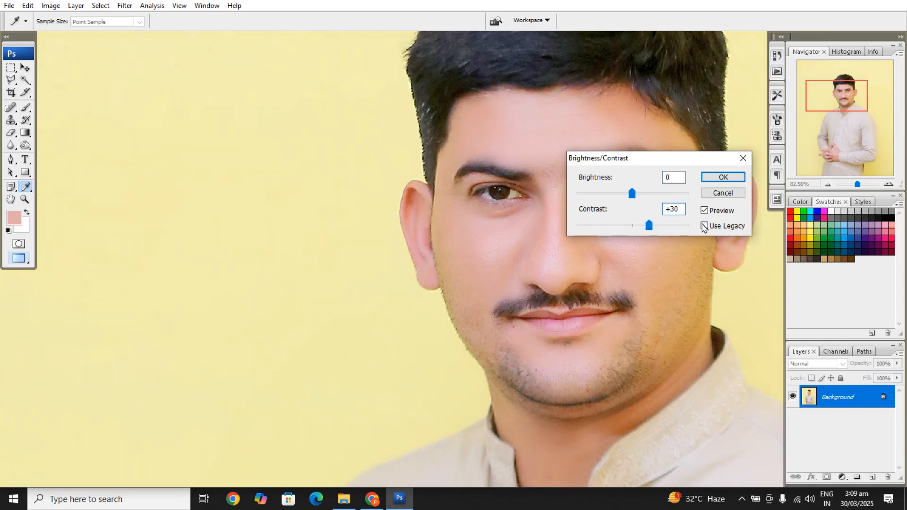
left_click(641, 226)
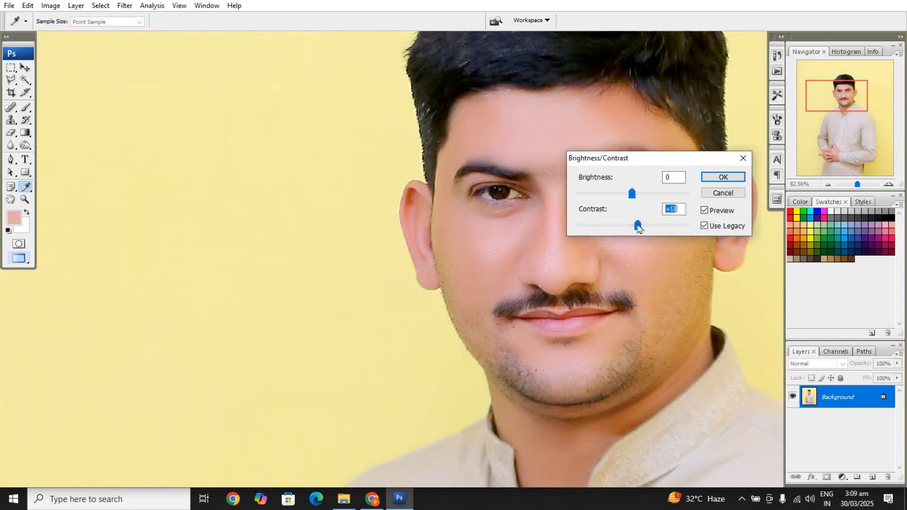
left_click(705, 226)
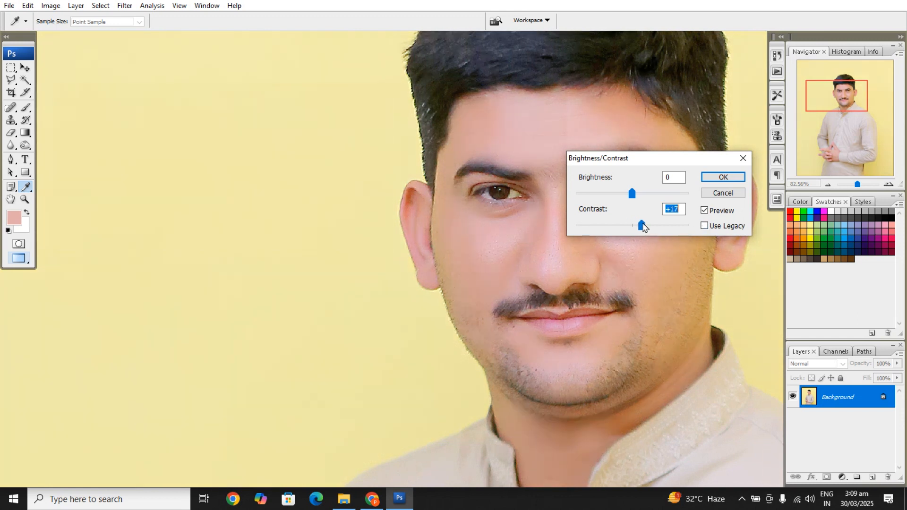
left_click_drag(651, 226, 648, 226)
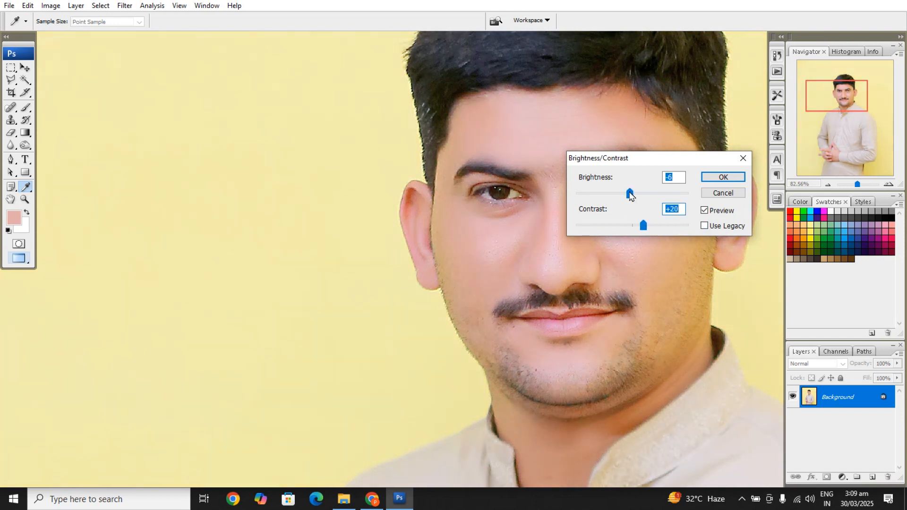
left_click_drag(633, 193, 627, 195)
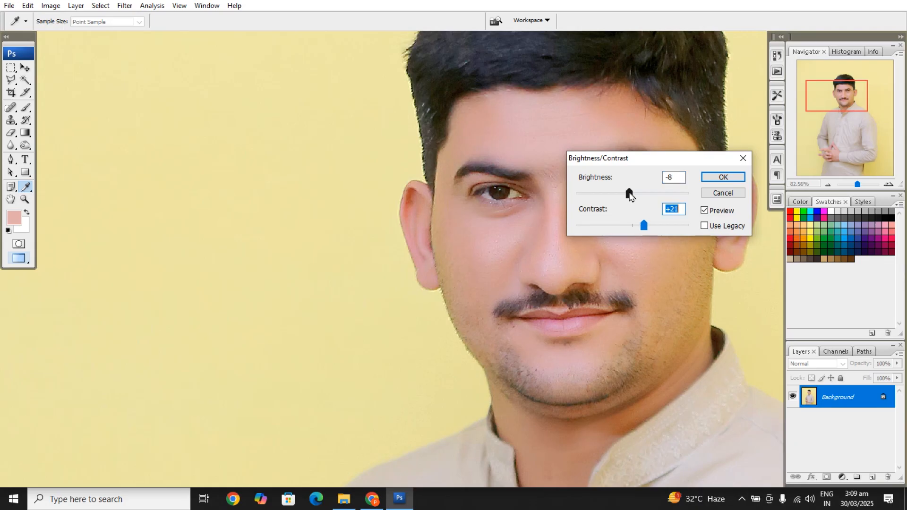
key("Return")
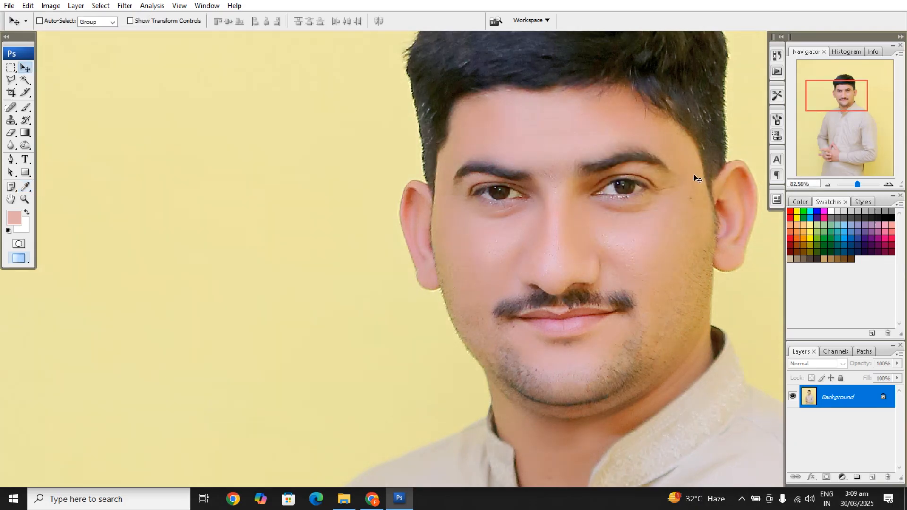
Paint freshly sampled skin colour over the forehead and cheeks with the Brush at size 70 and 20% opacity
key("ctrl+0")
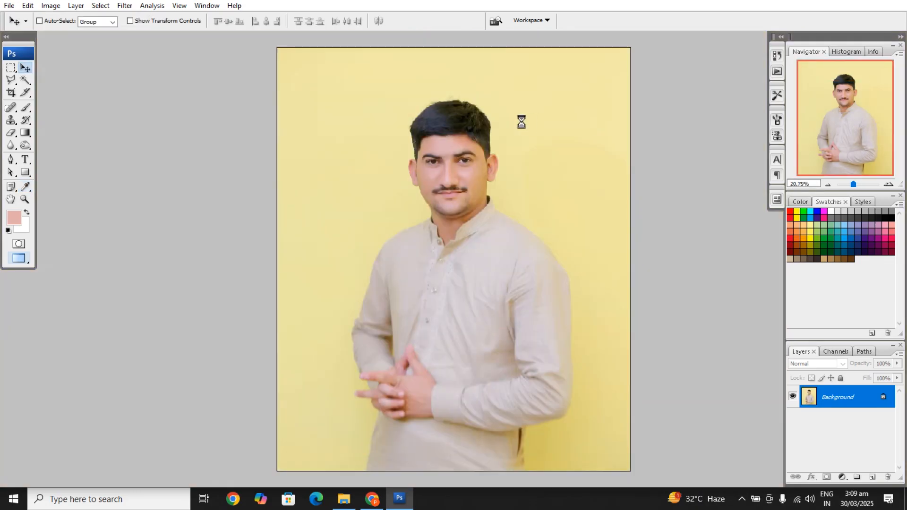
key("ctrl+alt+0")
left_click_drag(522, 122, 516, 350)
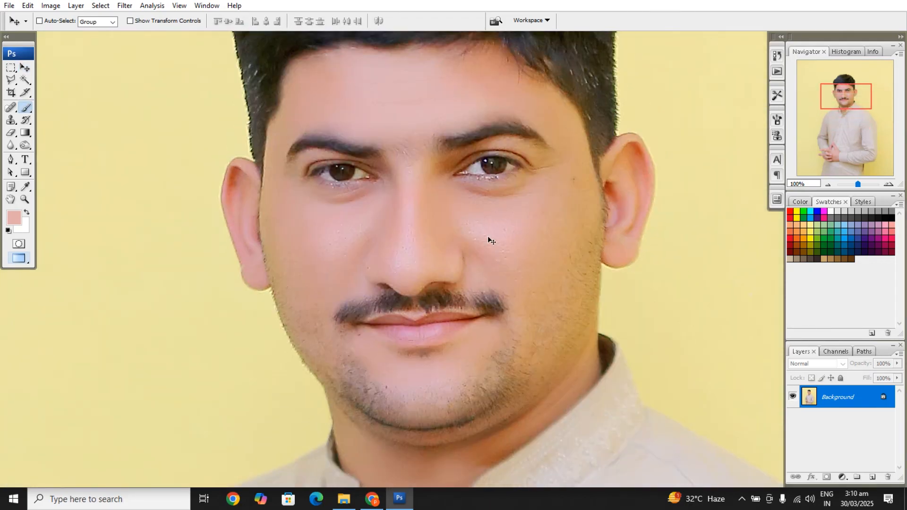
key("b")
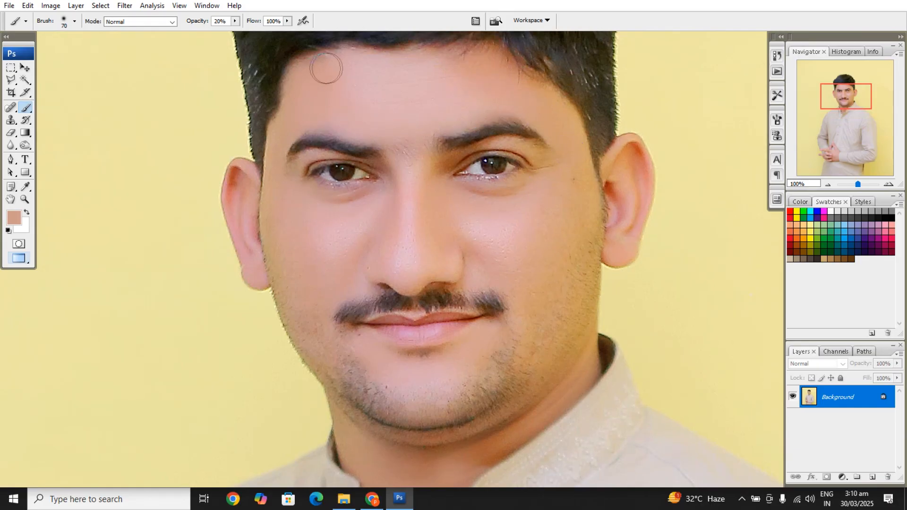
scroll(551, 179, "down", 1)
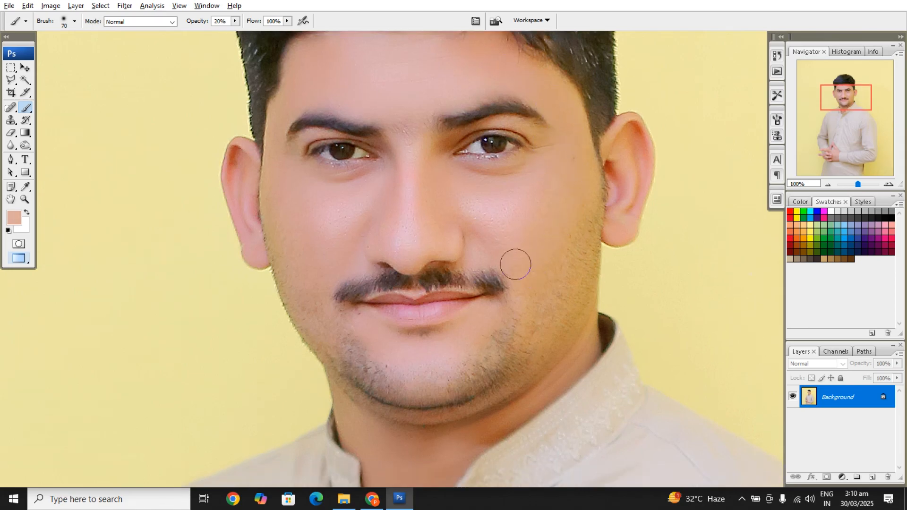
Brush the skin colour over the neck from below the chin up along the collar, at size 70
scroll(448, 177, "down", 5)
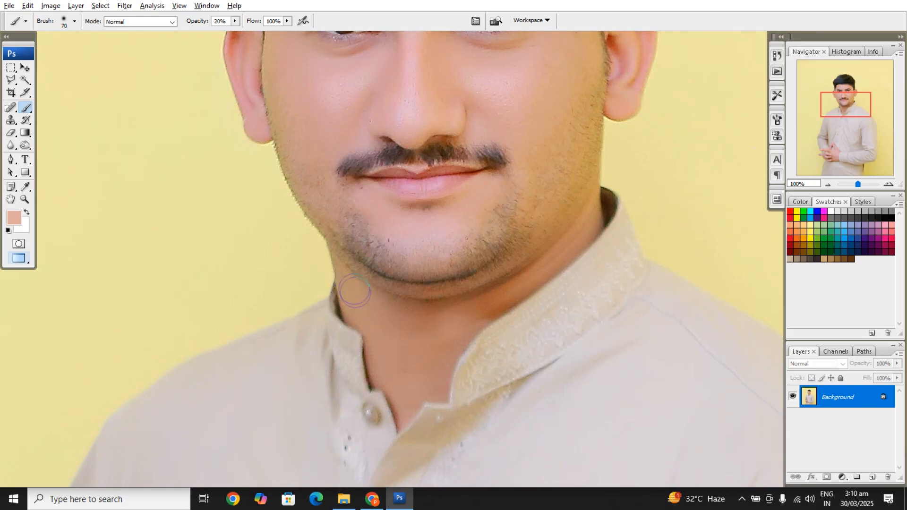
mouse_move(397, 334)
left_mouse_down()
mouse_move(521, 283)
mouse_move(572, 243)
left_mouse_up()
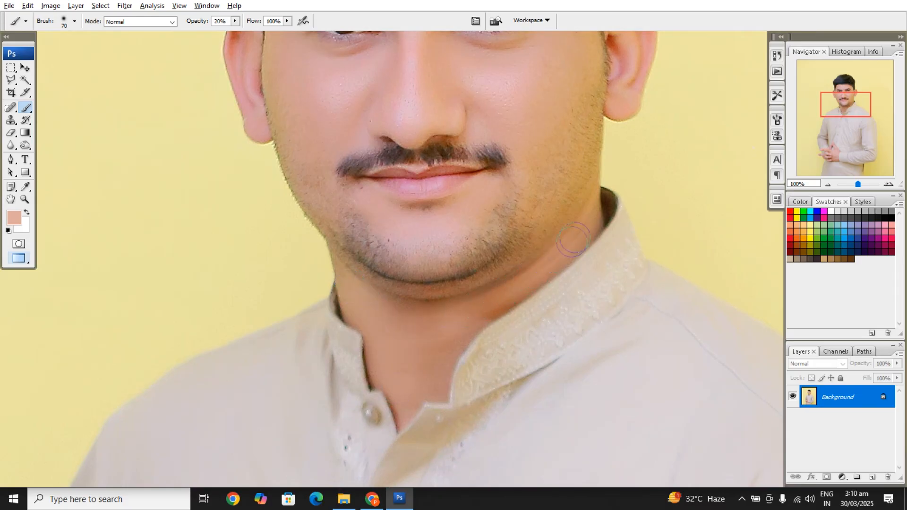
key("ctrl+0")
key("v")
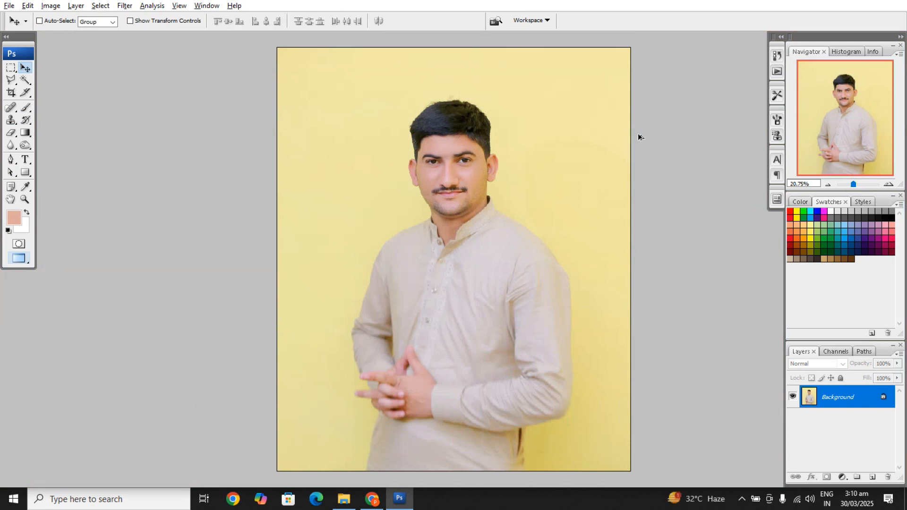
Apply a Selective Color adjustment to the Whites with Black at about +17%, using the Relative method
key("alt+a")
key("s")
left_click(58, 7)
left_click(57, 7)
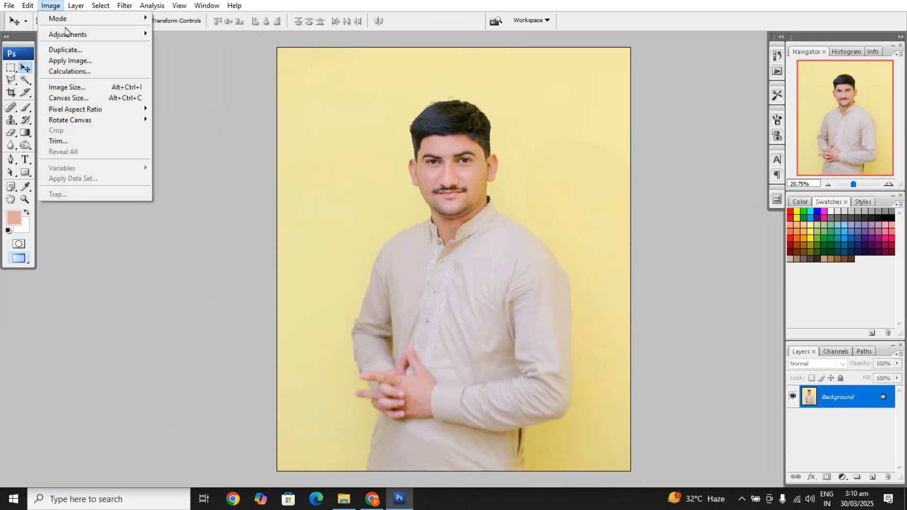
mouse_move(66, 34)
left_click(217, 166)
left_click(751, 115)
left_click(740, 176)
left_click_drag(742, 217, 754, 217)
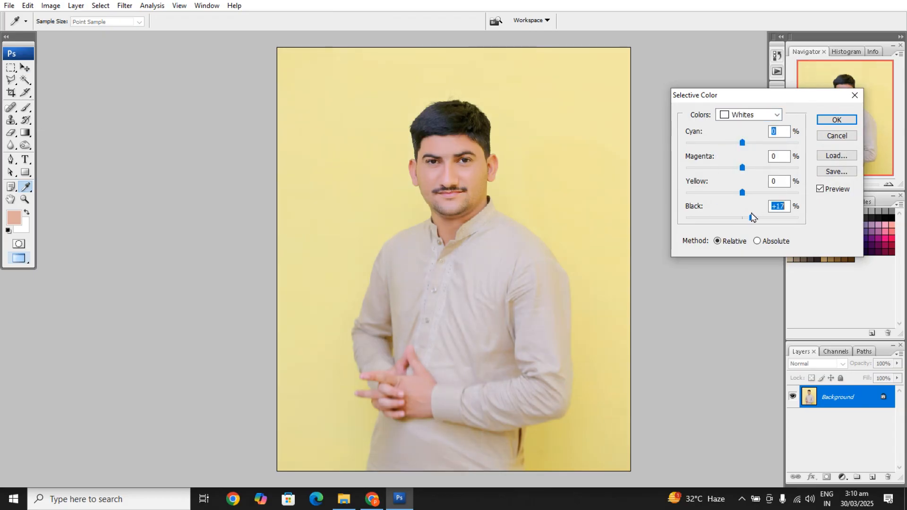
left_click(830, 121)
Apply a Color Balance adjustment to the midtones with the yellow–blue level at -15, preserving luminosity
left_click_drag(380, 124, 518, 230)
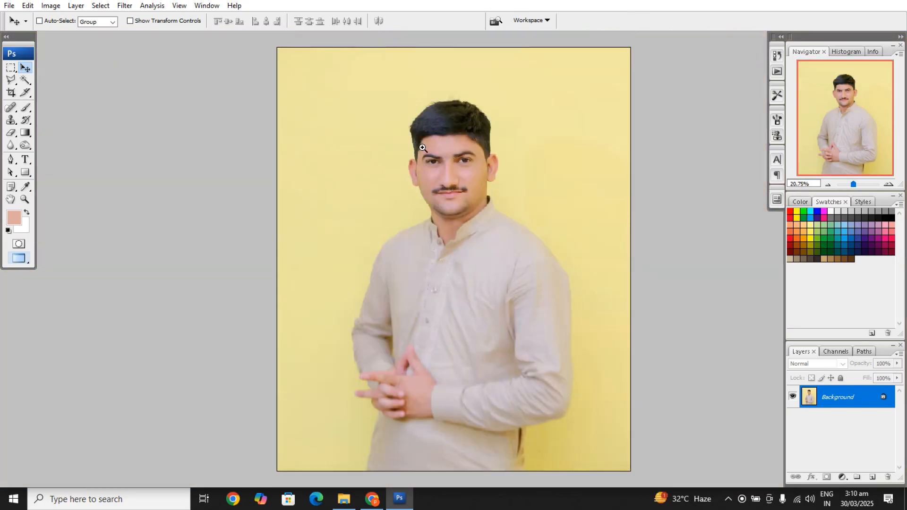
key("i")
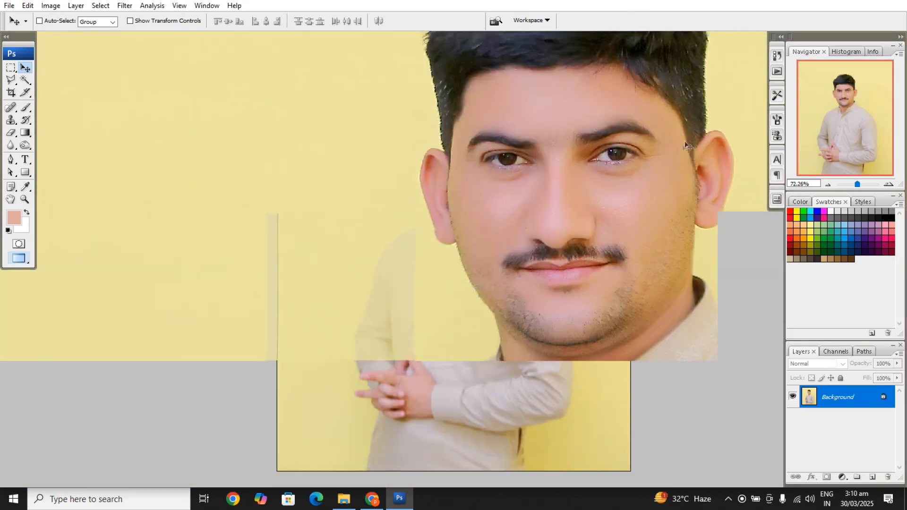
key("ctrl+b")
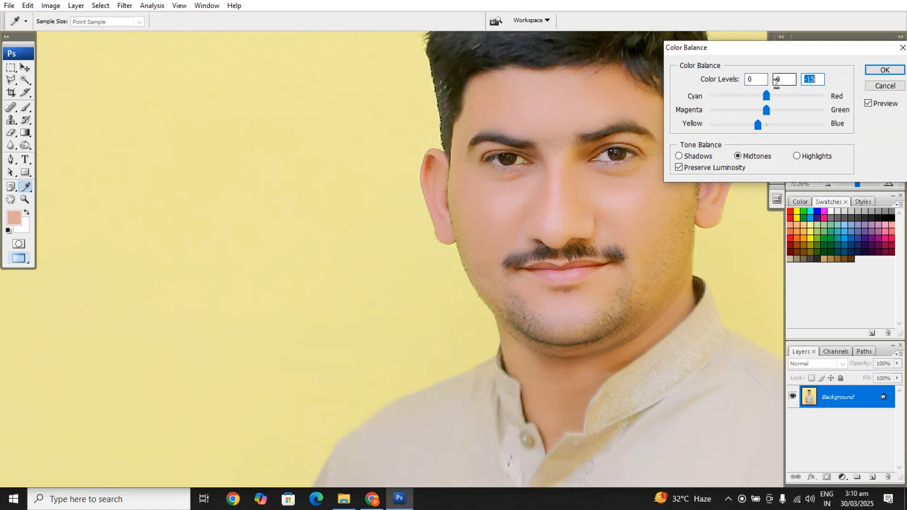
key("Return")
key("v")
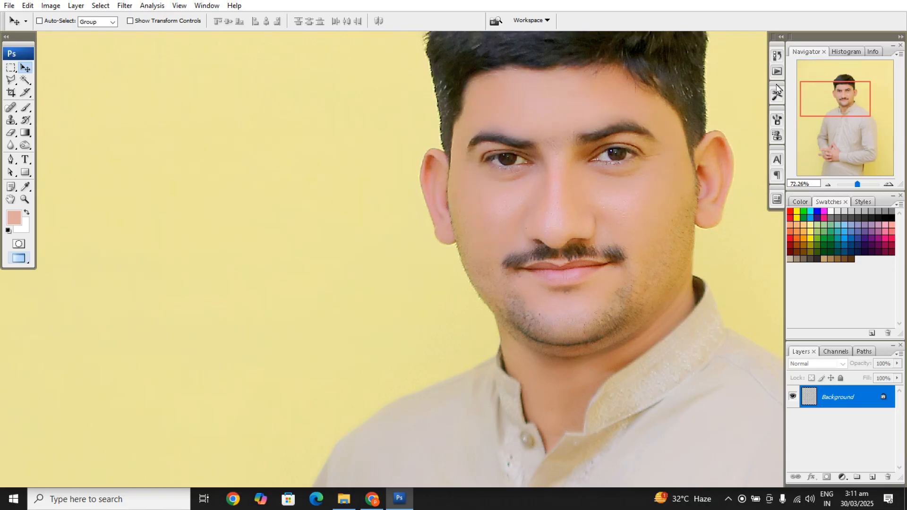
Select the yellow wall on both sides of the man with the Magic Wand at tolerance 30, contiguous and anti-aliased
key("ctrl+0")
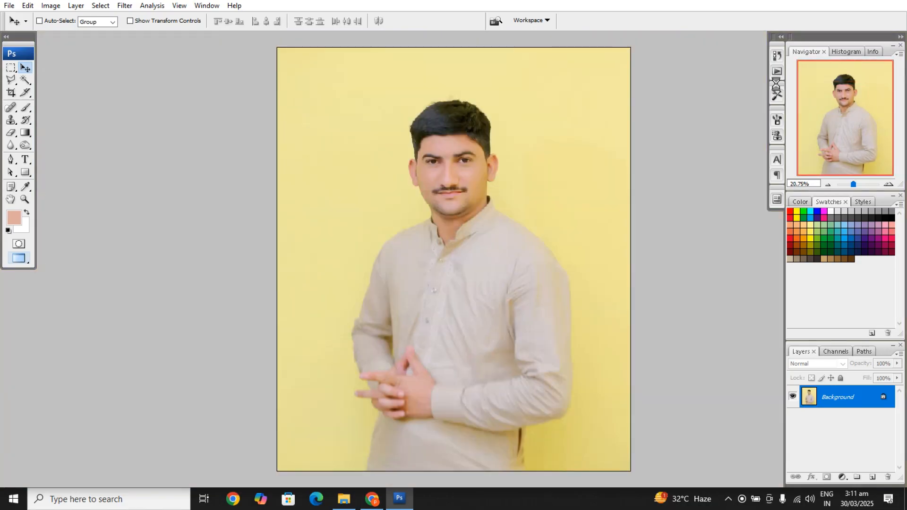
key("w")
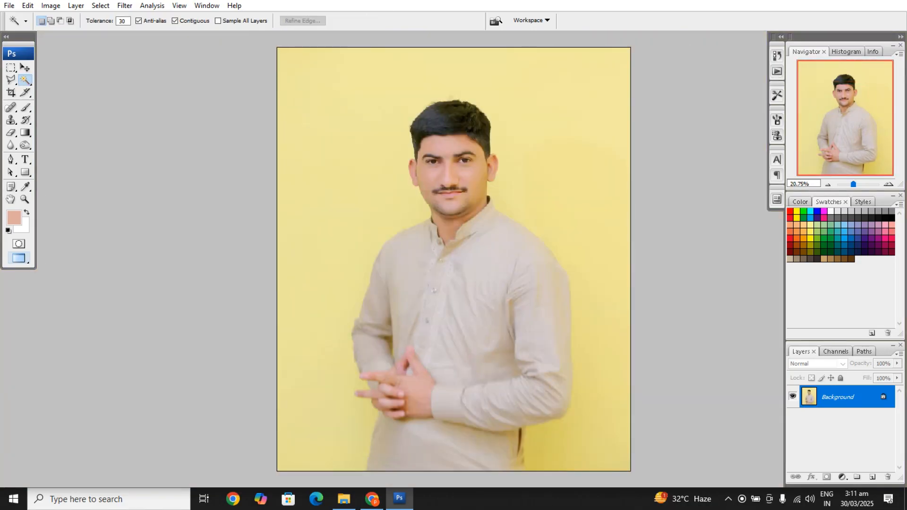
left_click(356, 221)
left_click(589, 413, "shift")
left_click(552, 448, "shift")
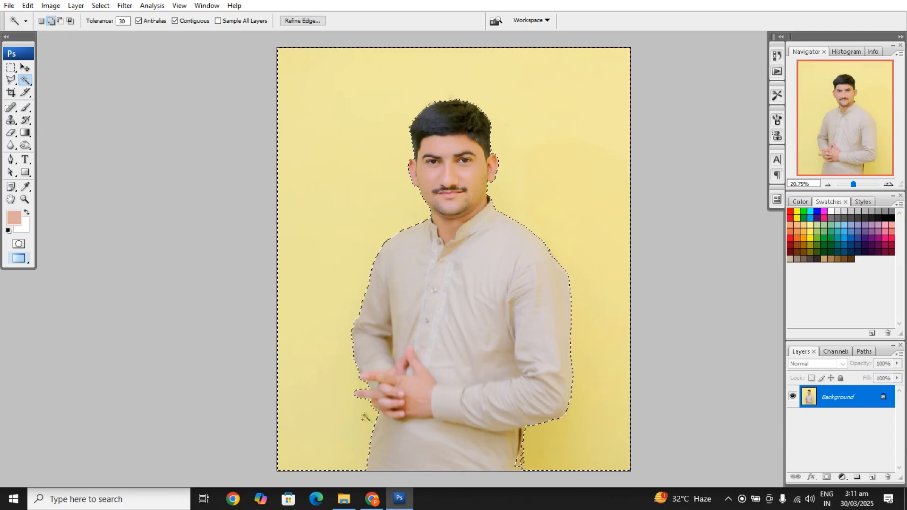
Examine the selection outline closely around the fingers, hair, sleeve, shoulder and collar for places where it strays from the figure
left_click_drag(315, 356, 354, 424)
left_click_drag(548, 340, 450, 329)
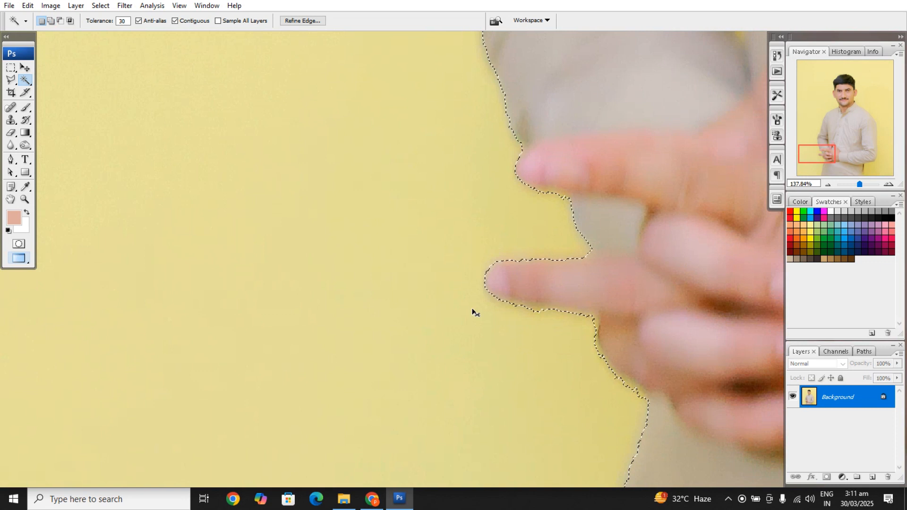
key("ctrl+0")
key("Tab")
left_click_drag(325, 80, 523, 170)
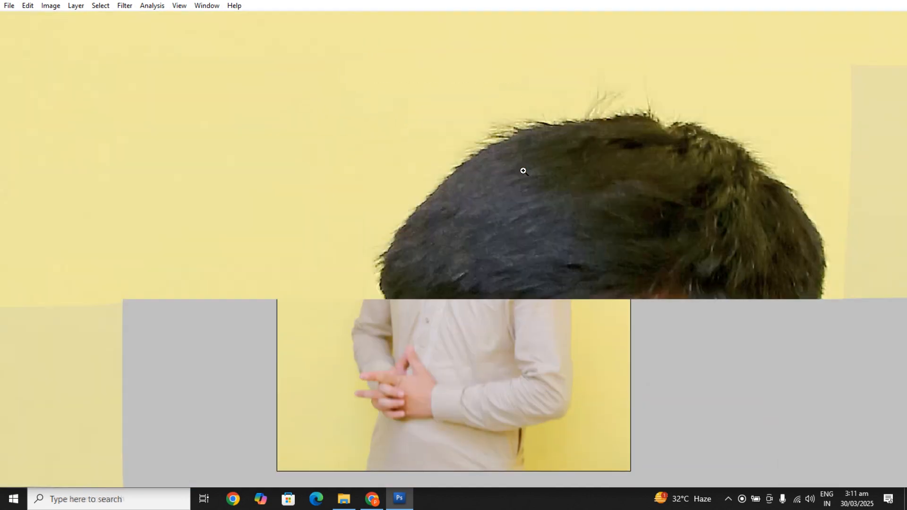
key("ctrl+0")
left_click_drag(648, 478, 409, 340)
left_click_drag(567, 401, 505, 461)
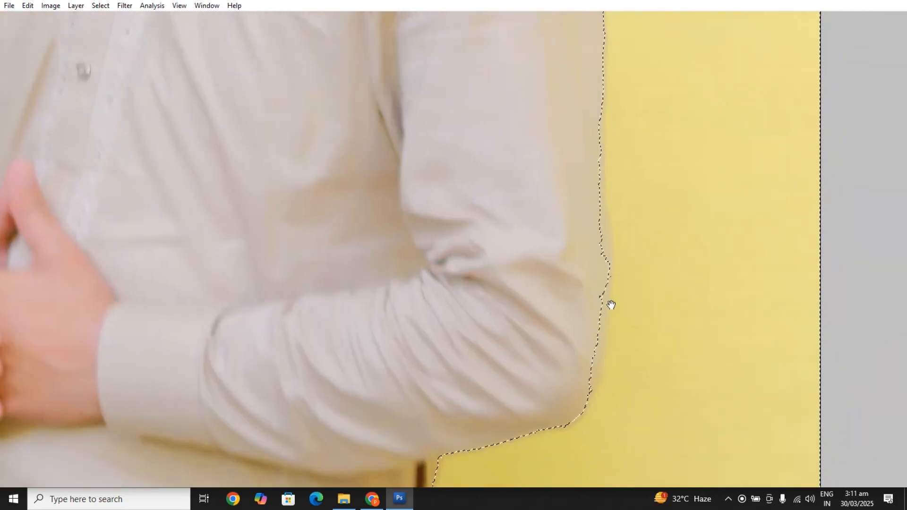
left_click_drag(622, 208, 593, 455)
left_click_drag(551, 144, 613, 334)
left_click_drag(477, 105, 535, 225)
left_click_drag(439, 190, 557, 201)
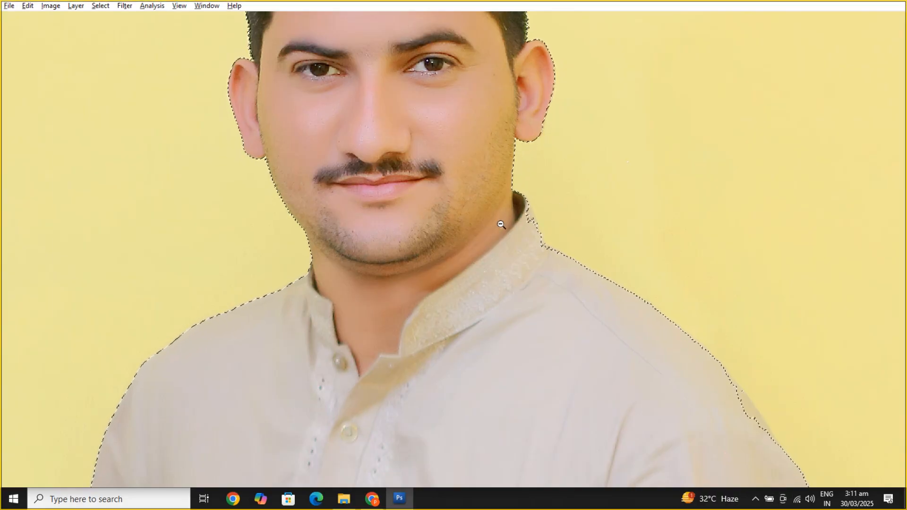
scroll(498, 221, "down", 1)
left_click_drag(496, 223, 511, 223)
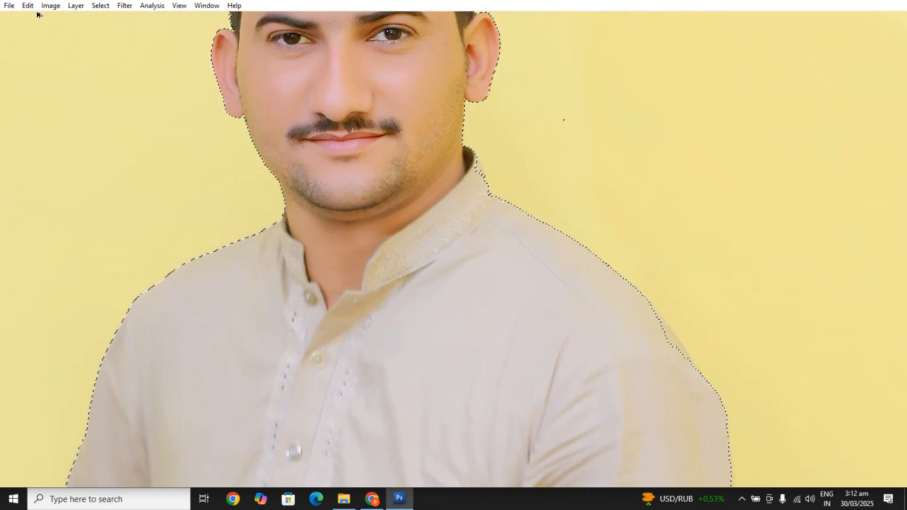
Close the Aiseesoft Screen Recorder preview window and return to the photo in Photoshop
key("ctrl+alt+d")
key("Return")
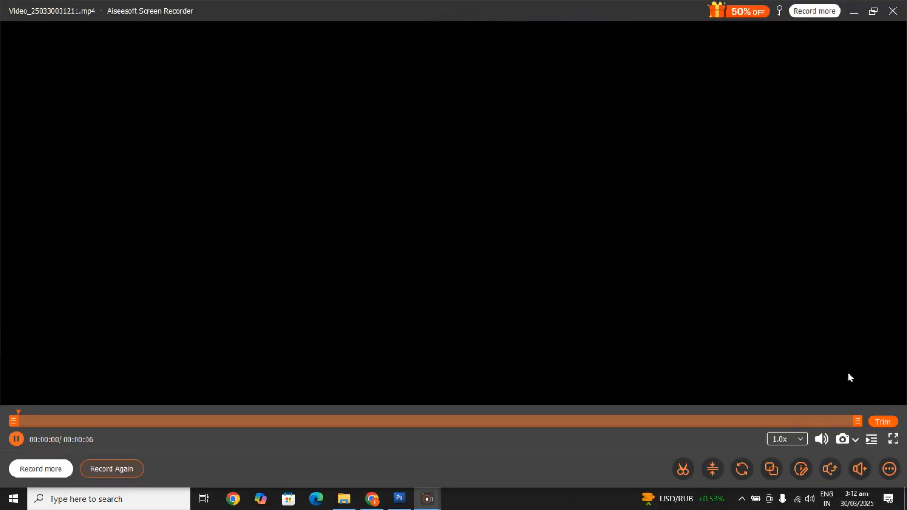
left_click(892, 11)
left_click(697, 185)
left_click(487, 285)
Subtract the jagged spill along the shirt collar's outer edge from the background selection with the Polygonal Lasso
left_click_drag(554, 253, 543, 256)
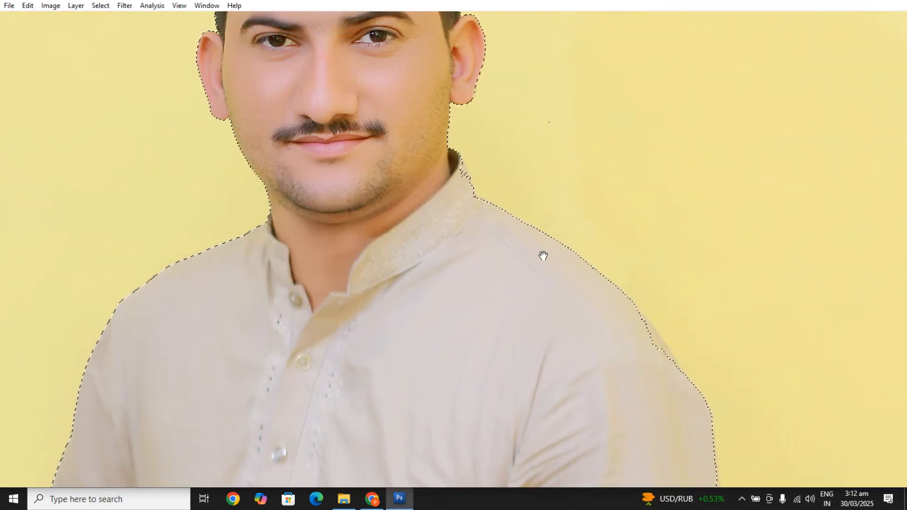
scroll(479, 155, "up", 1)
left_click_drag(455, 115, 500, 211)
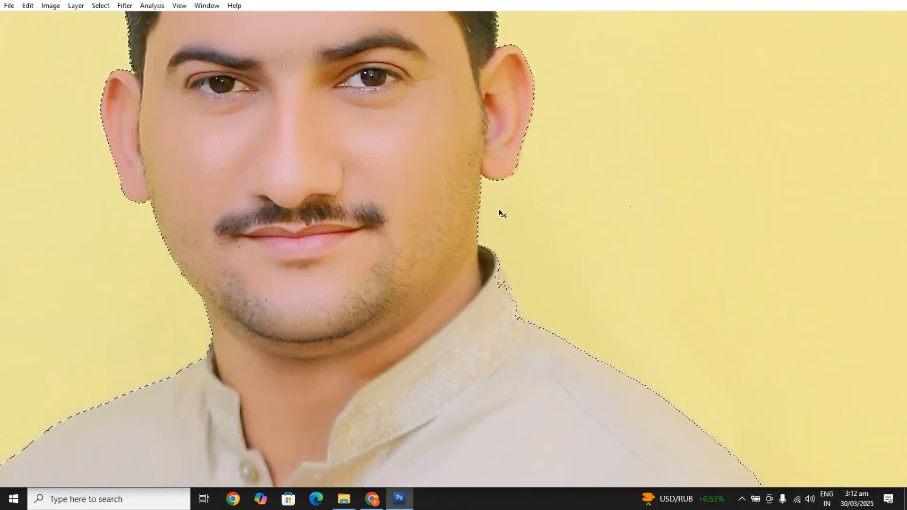
key("Tab")
key("Tab")
left_click_drag(514, 288, 506, 274)
left_click(490, 242, "alt")
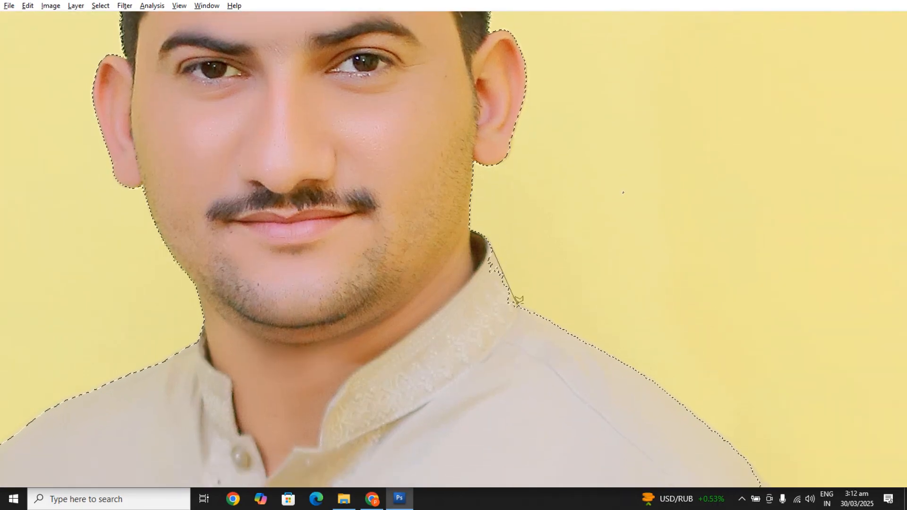
Subtract the notch cutting into the shirt's shoulder from the background selection with the Polygonal Lasso
left_click_drag(559, 327, 452, 173)
left_click_drag(615, 302, 538, 194)
key("alt+space")
key("Tab")
left_click_drag(614, 286, 540, 256)
left_click(514, 216, "alt")
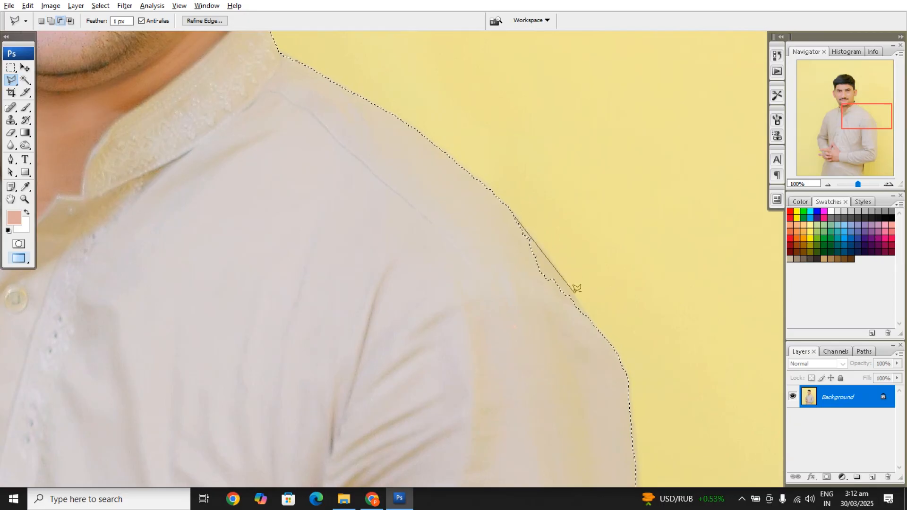
double_click(456, 225)
Trace the sleeve's outer edge from the upper arm to the elbow with the Polygonal Lasso and subtract the spill from the selection
left_click_drag(553, 305, 500, 153)
left_click_drag(580, 350, 567, 182)
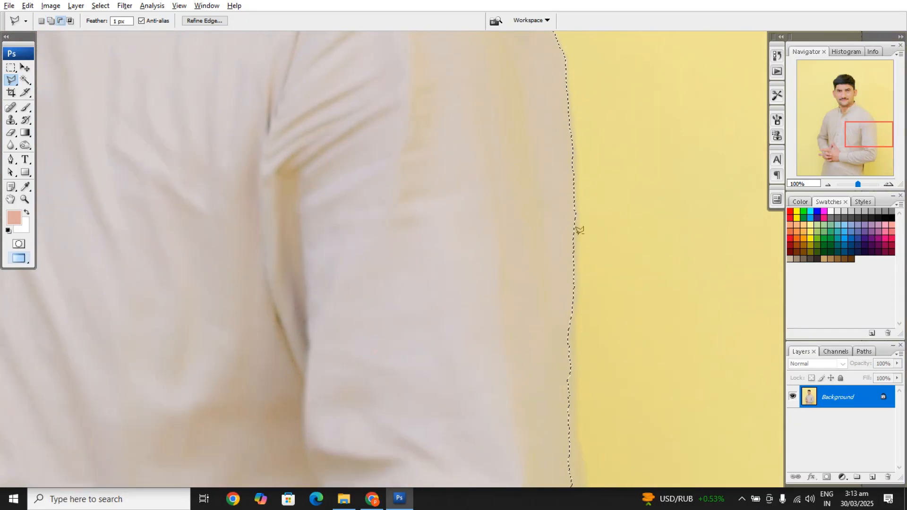
scroll(576, 365, "down", 3)
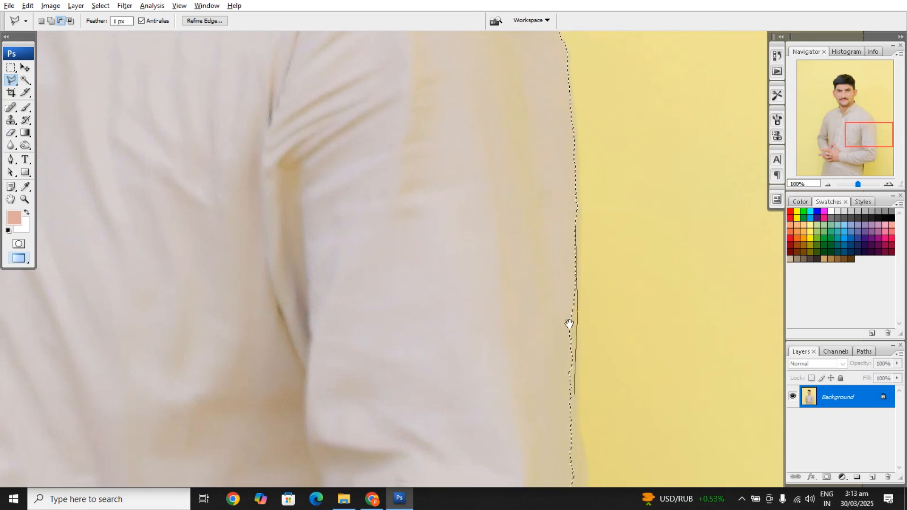
scroll(577, 401, "down", 3)
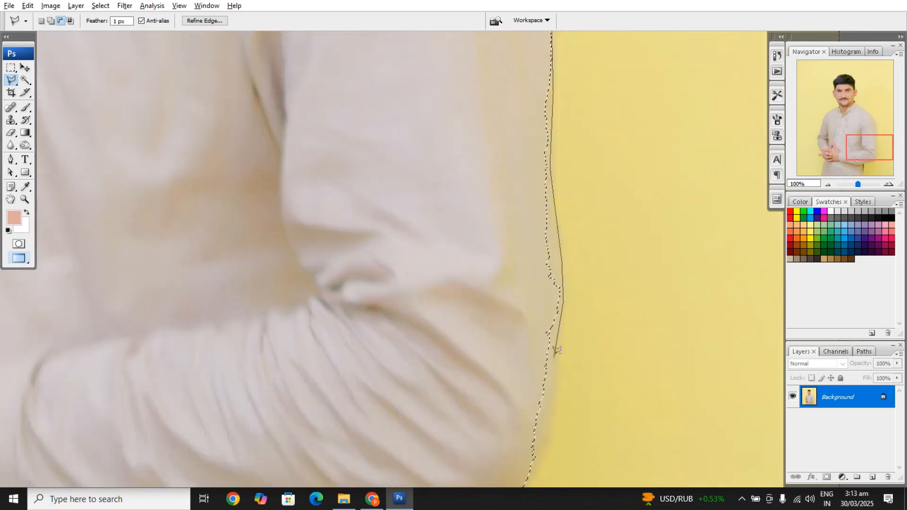
left_click_drag(551, 405, 568, 303)
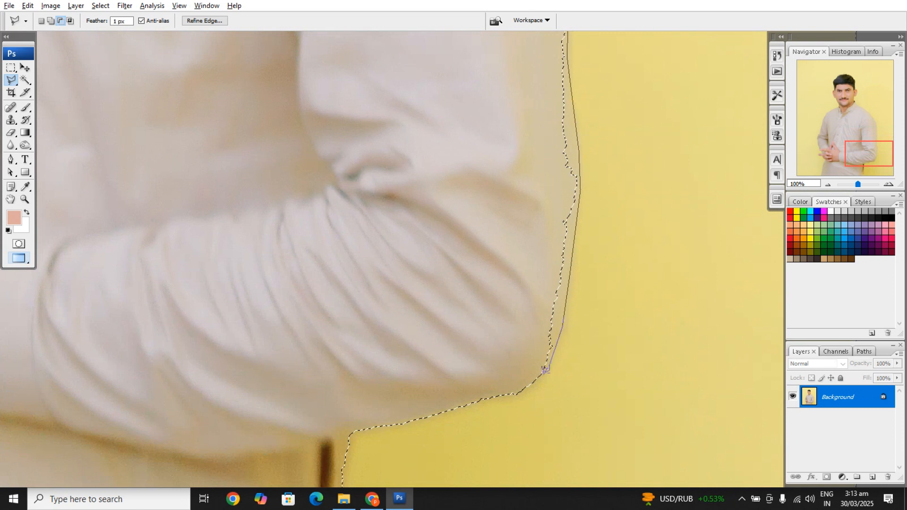
left_click_drag(442, 147, 423, 296)
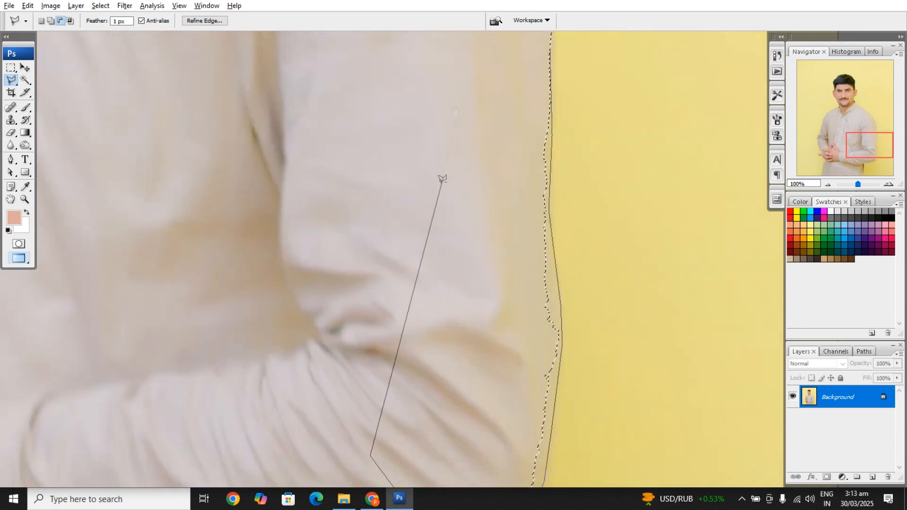
left_click_drag(450, 125, 439, 334)
left_click_drag(449, 198, 448, 229)
left_click(461, 199)
double_click(490, 184)
Subtract the ragged patches beside the shirt's side below the elbow, down to the photo's lower edge, from the background selection
left_click_drag(508, 283, 527, 163)
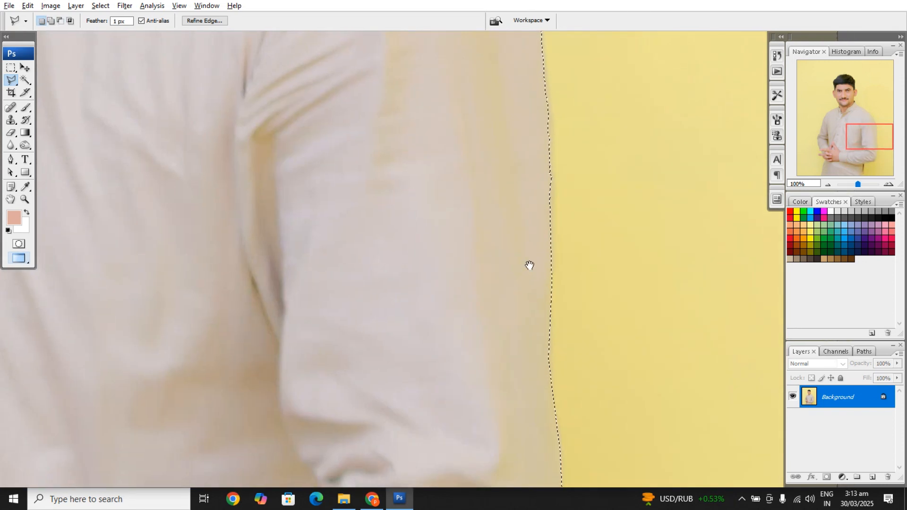
left_click_drag(528, 263, 543, 108)
left_click_drag(520, 302, 544, 146)
left_click(430, 351, "shift")
left_click(323, 246, "shift")
left_click(327, 332, "shift")
double_click(352, 373)
key("ctrl+z")
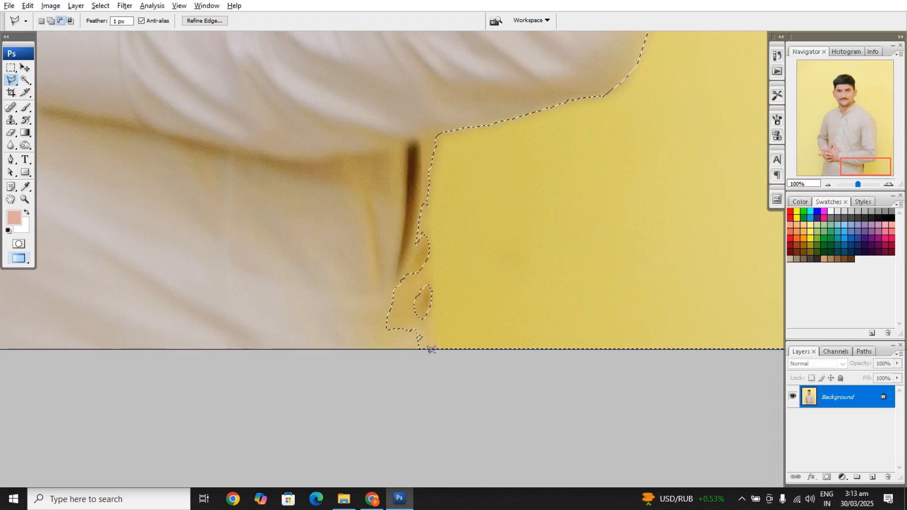
double_click(362, 373)
Examine the corrected selection outline along the hand, sleeves, shoulders and hair, and around the whole figure
scroll(507, 263, "down", 1)
left_click_drag(535, 180, 574, 207)
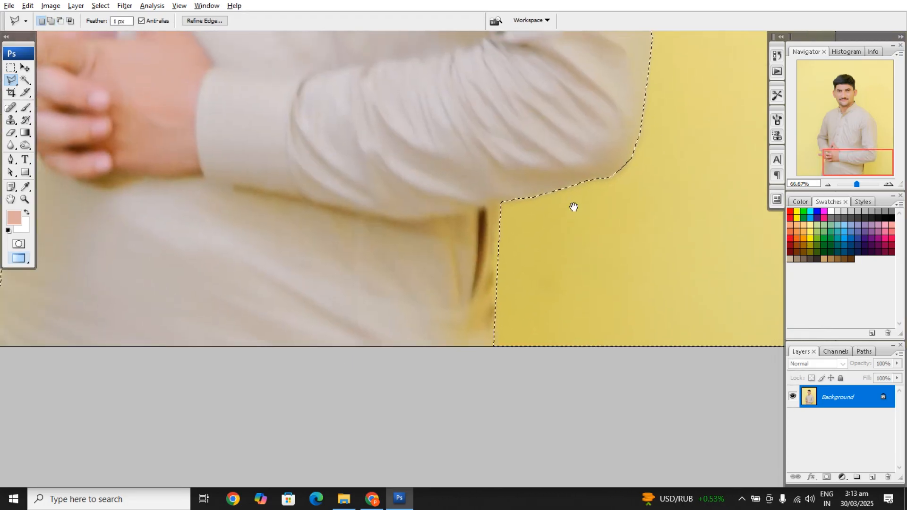
key("Tab")
left_click_drag(384, 180, 784, 213)
left_click_drag(460, 139, 516, 405)
left_click_drag(457, 249, 407, 428)
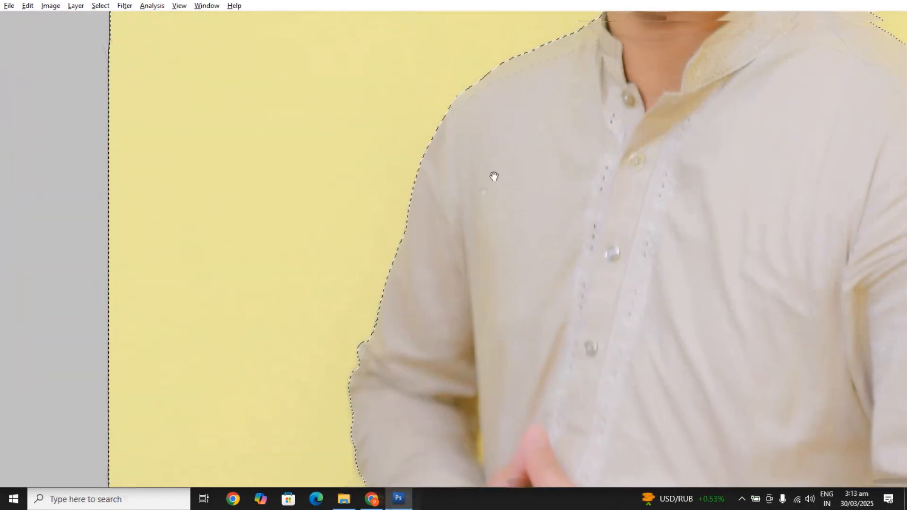
left_click_drag(505, 154, 422, 343)
left_click_drag(557, 134, 462, 369)
left_click_drag(472, 214, 470, 242)
left_click_drag(341, 99, 526, 185)
left_click(527, 186, "alt")
left_click(527, 186, "alt")
left_click(528, 186, "alt")
left_click(527, 185, "alt")
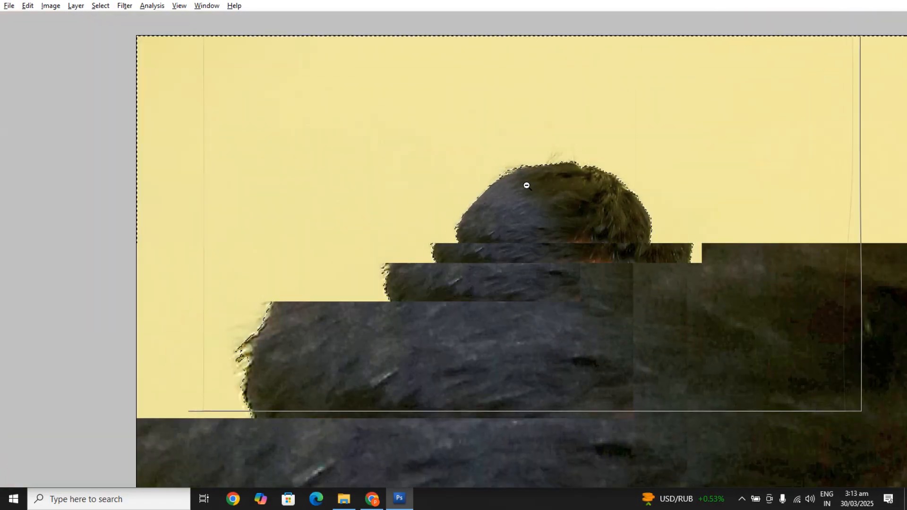
left_click(526, 186, "alt")
left_click(527, 186, "alt")
left_click_drag(556, 261, 524, 199)
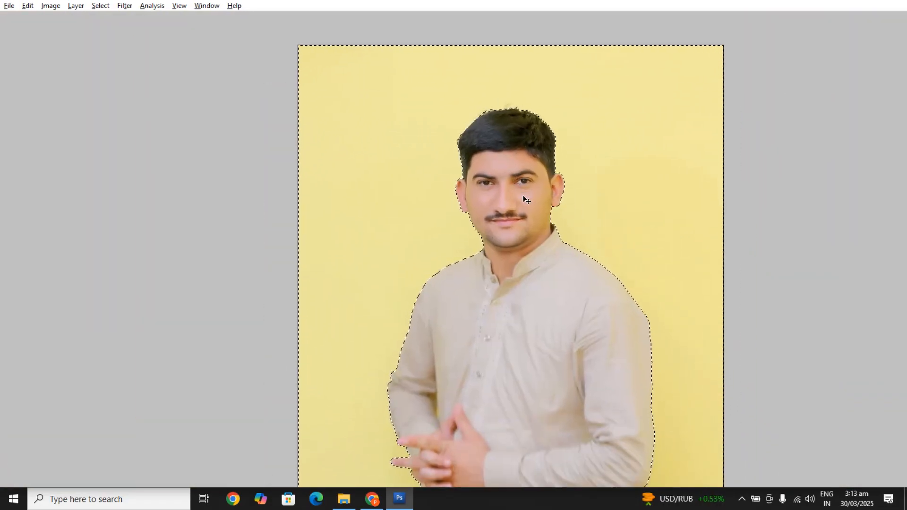
key("ctrl+0")
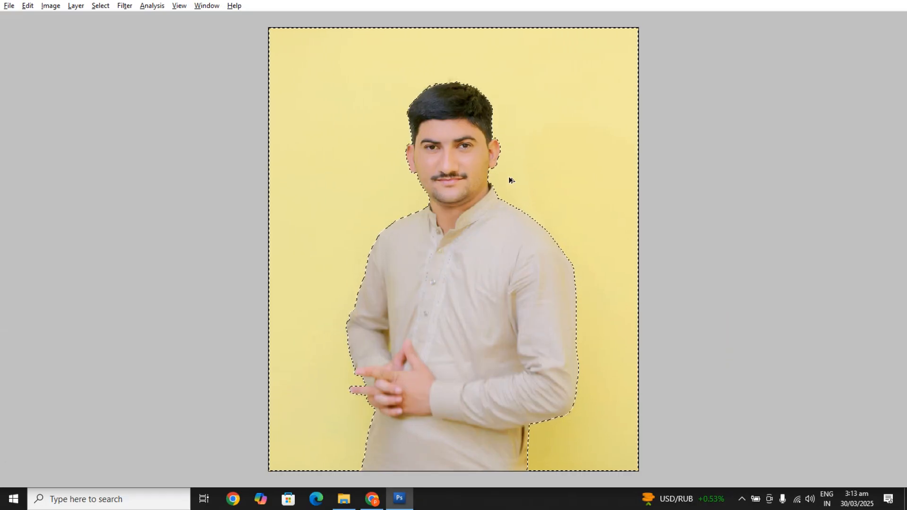
key("alt+t")
key("Escape")
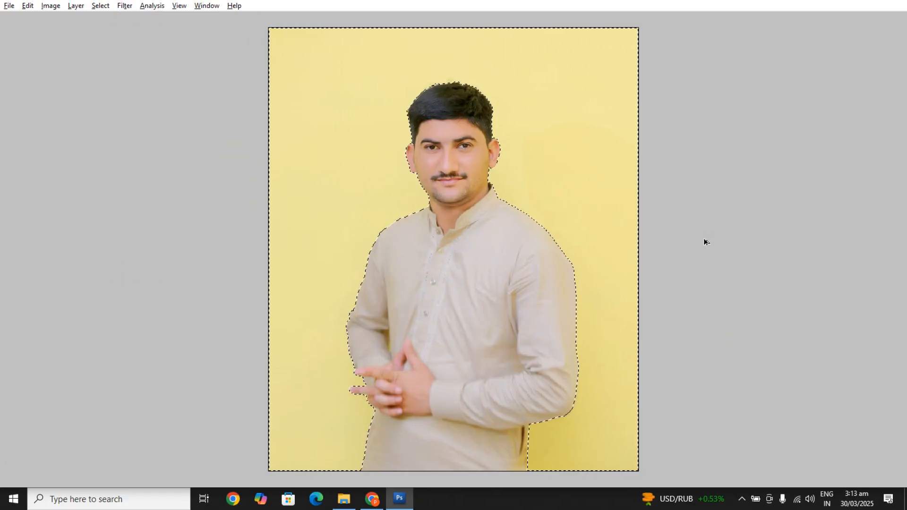
key("ctrl+d")
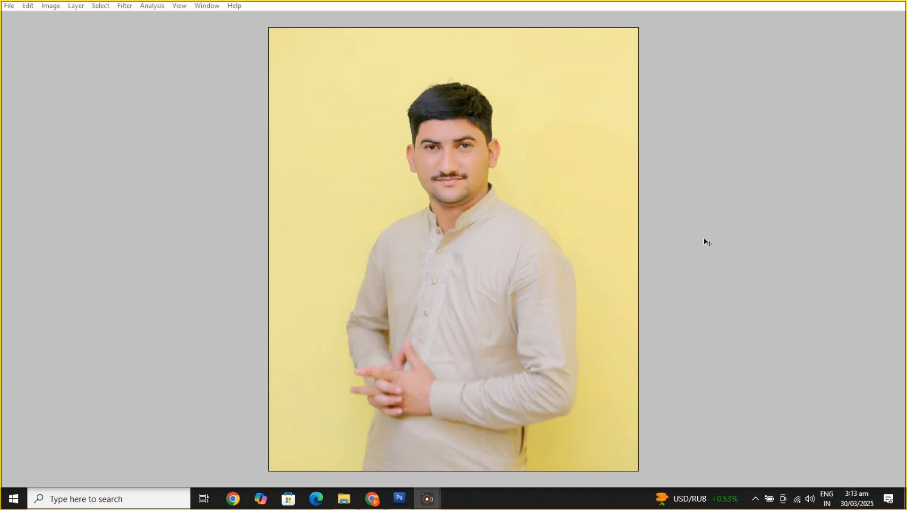
left_click(776, 234)
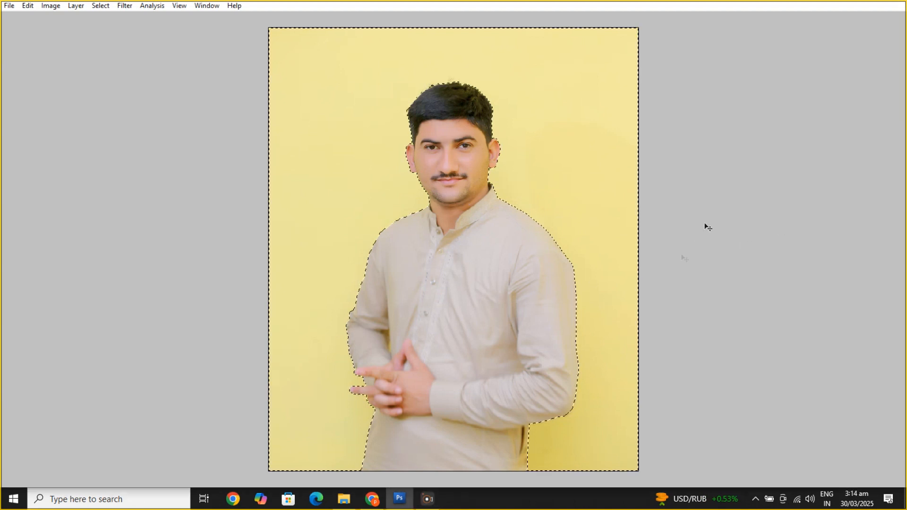
left_click(546, 433)
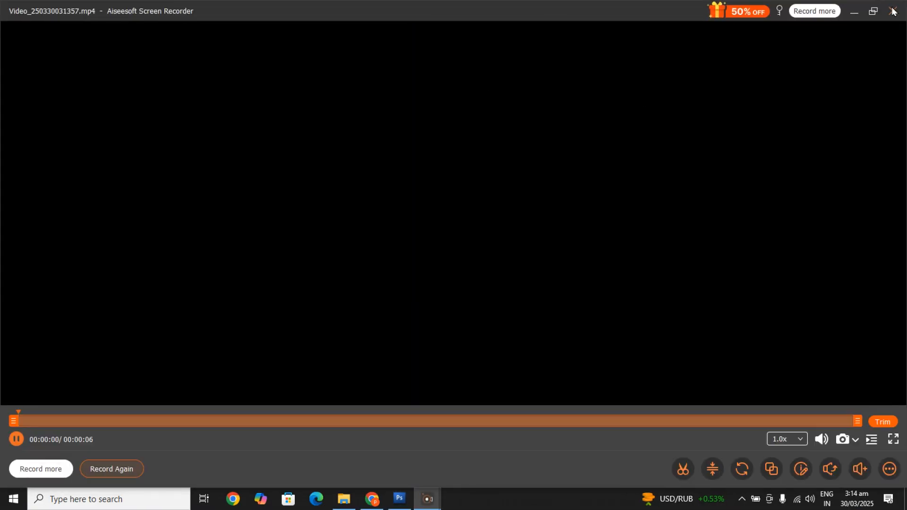
left_click(893, 12)
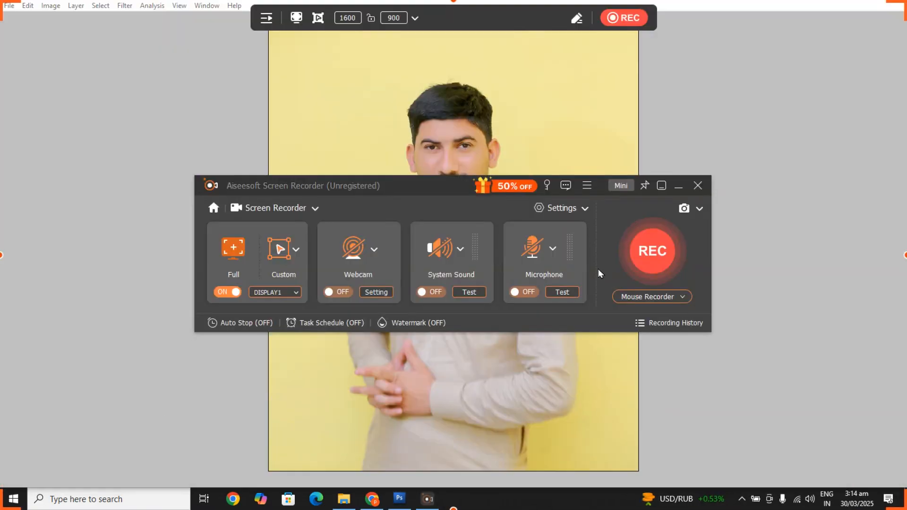
left_click(698, 186)
left_click(500, 284)
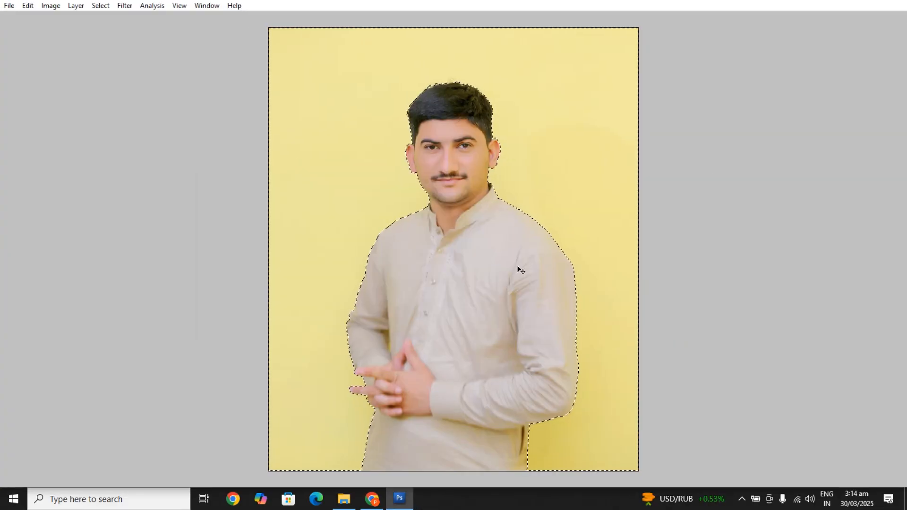
Try the Clouds render filter on the selected yellow background
left_click(124, 5)
mouse_move(198, 172)
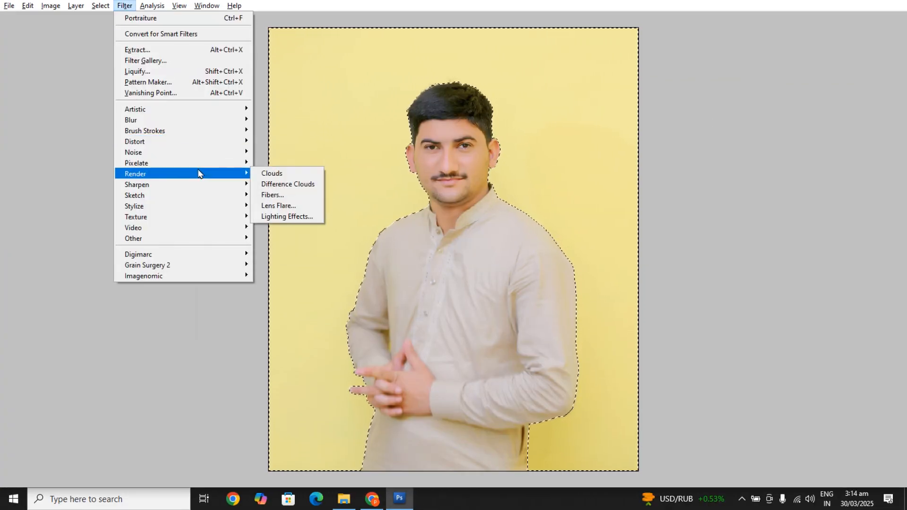
left_click(278, 172)
key("ctrl+z")
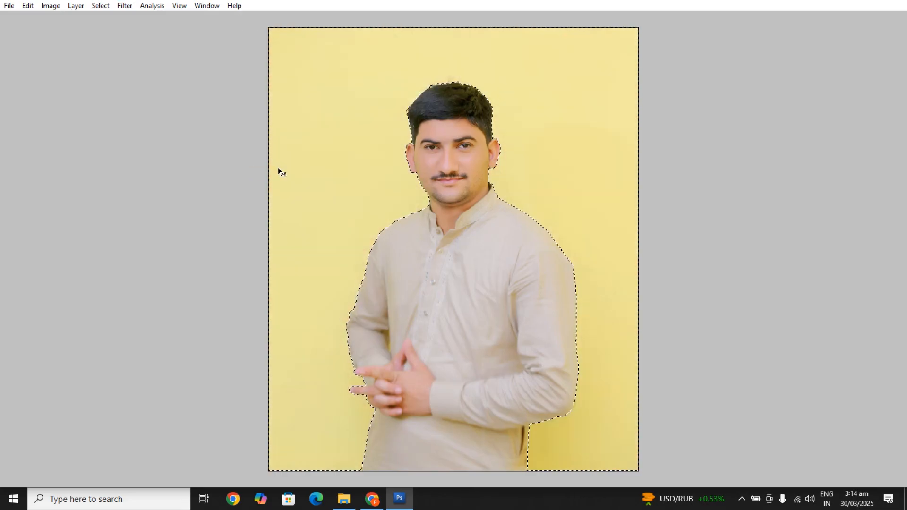
Test the background selection with a Clouds fill, checking the man's edge around the head without the selection outline, and undo the test
key("Tab")
left_click(8, 231)
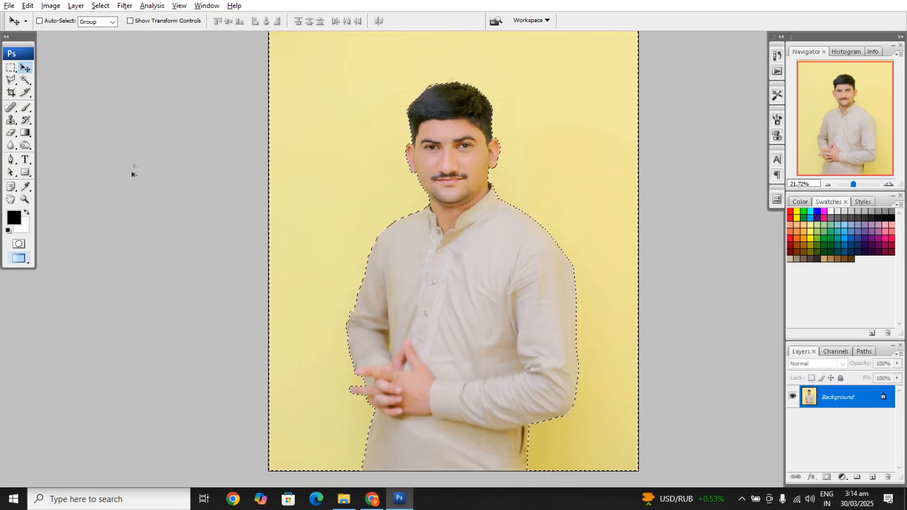
left_click(125, 5)
mouse_move(165, 173)
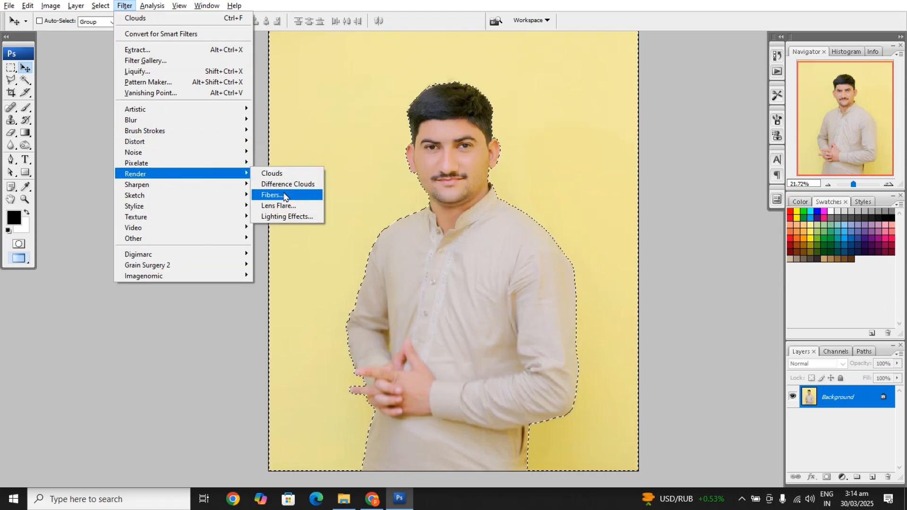
left_click(286, 174)
key("ctrl+d")
key("Tab")
left_click_drag(351, 84, 539, 156)
key("ctrl+0")
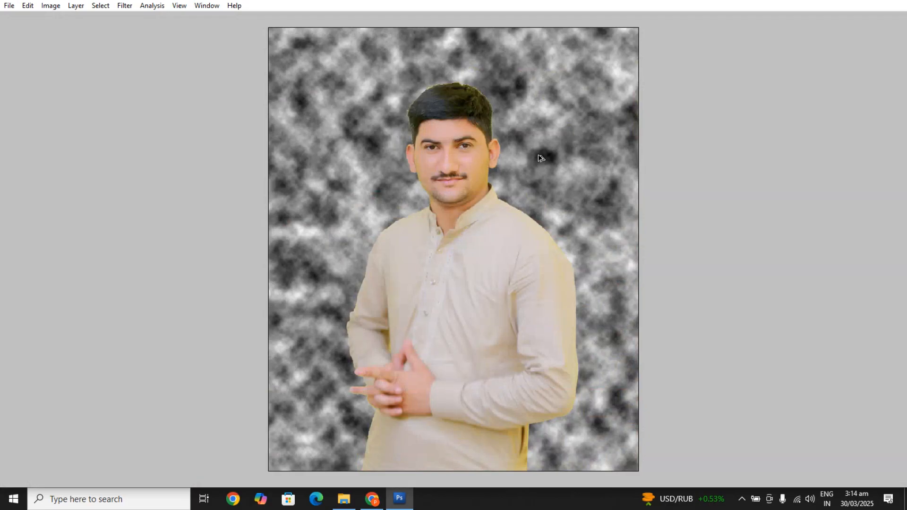
key("ctrl+alt+z")
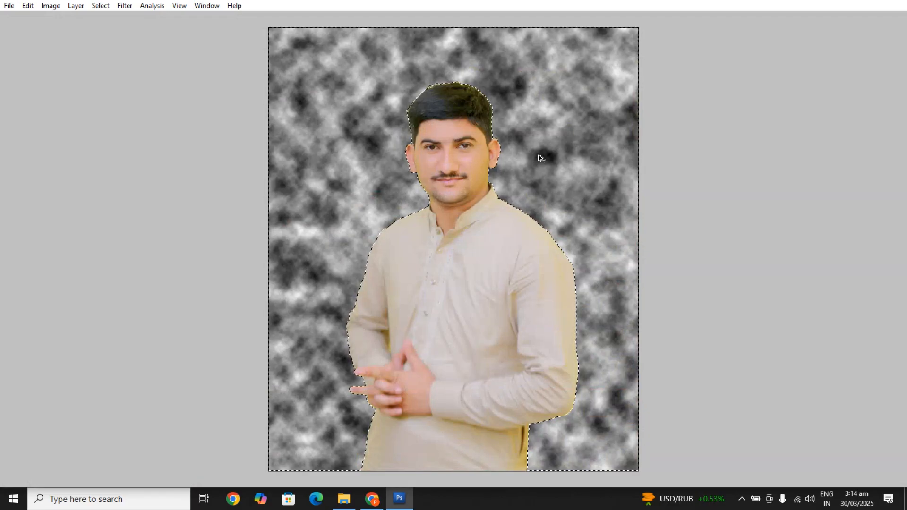
key("ctrl+alt+z")
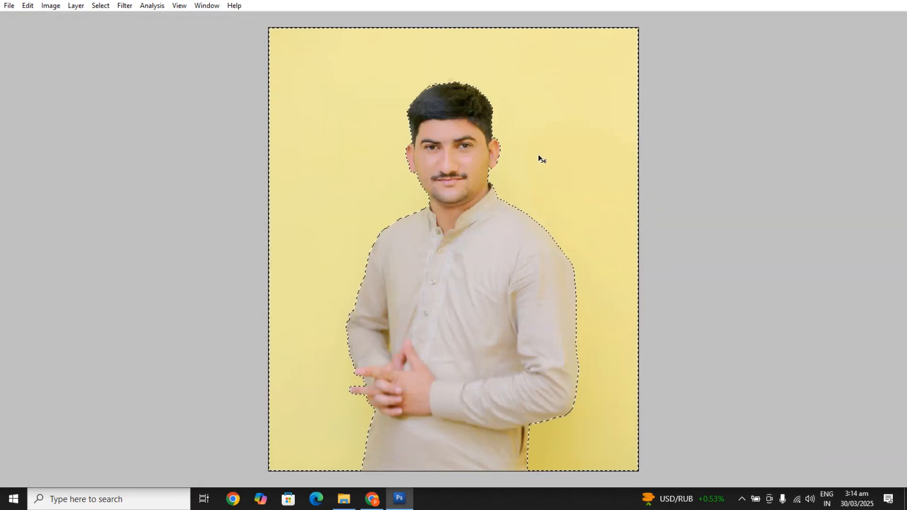
Expand the background selection by 1 pixel, checking the outline around the hair and the whole figure
left_click_drag(349, 79, 516, 150)
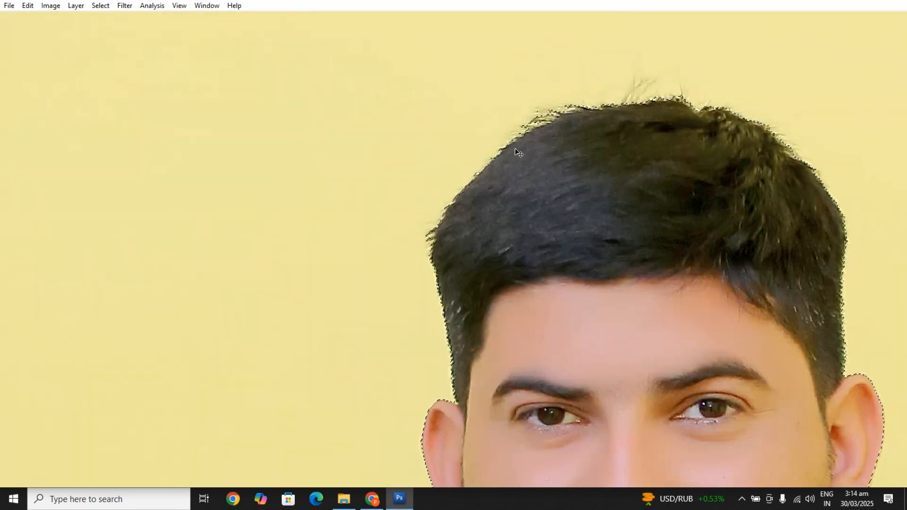
left_click(98, 6)
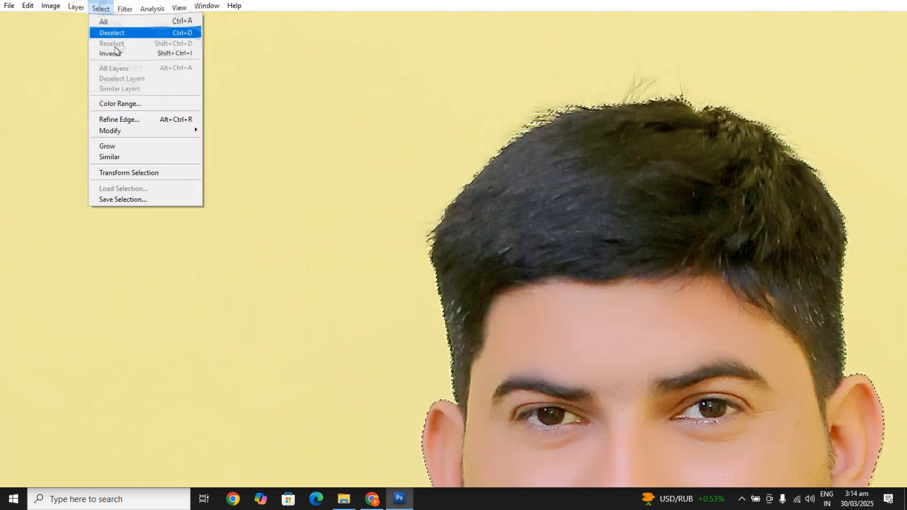
mouse_move(140, 134)
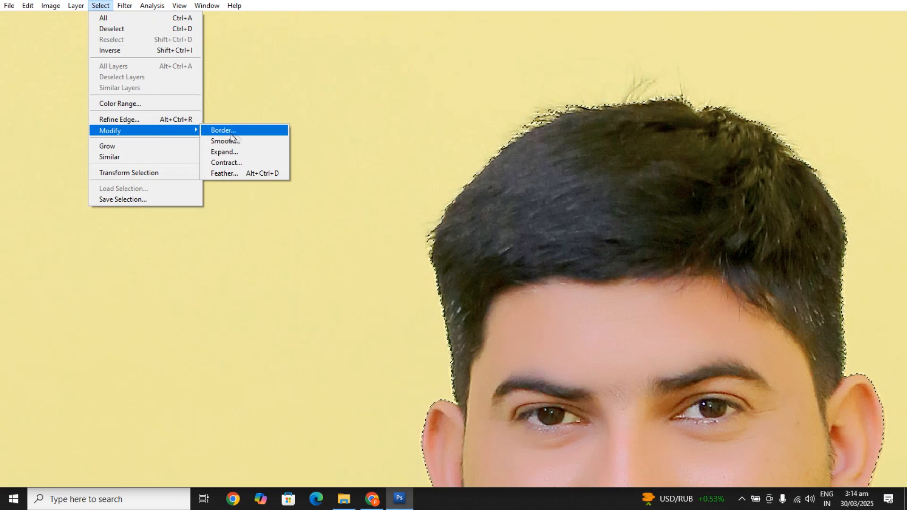
left_click(252, 149)
type("1")
key("Return")
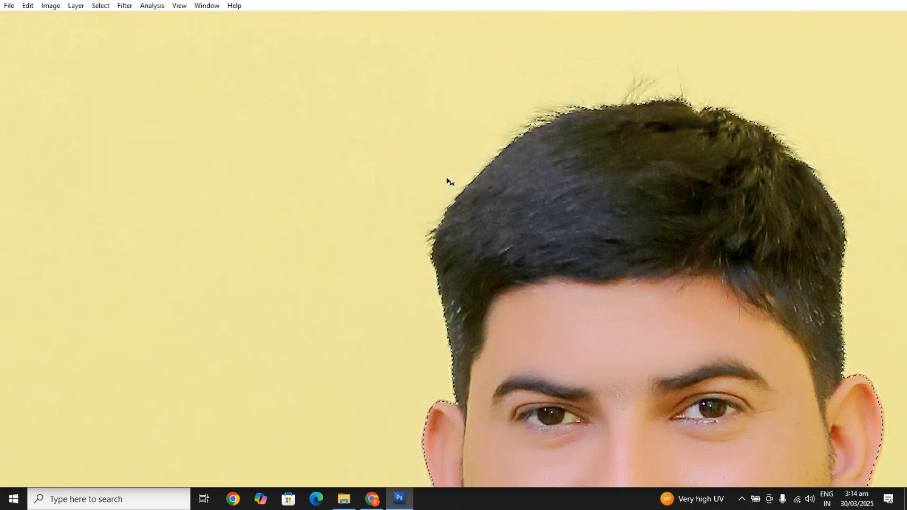
key("ctrl+0")
key("ctrl+0")
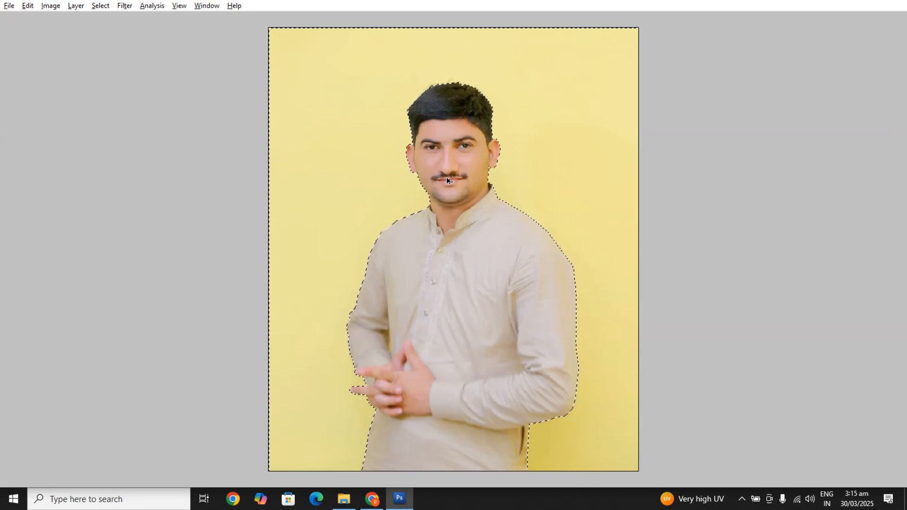
Convert the locked Background into the regular layer Layer 0 and delete the selected yellow area around the man
key("Tab")
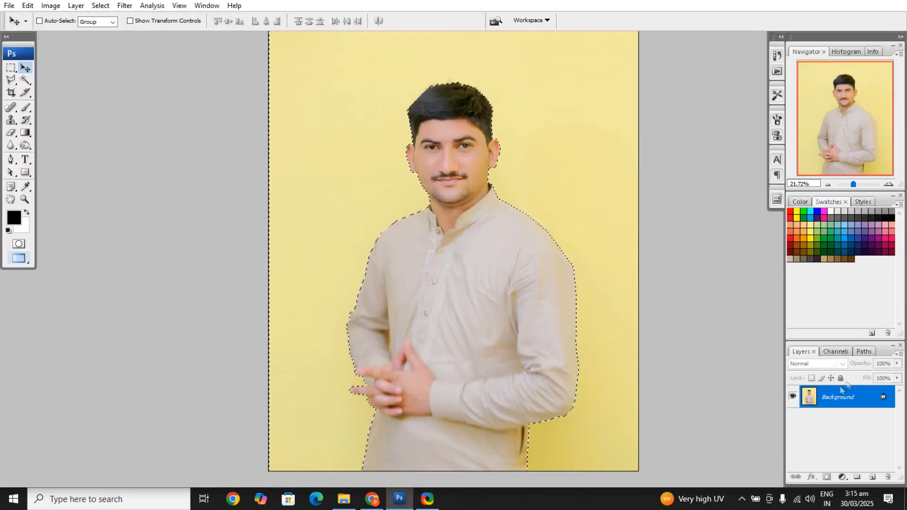
double_click(833, 398)
left_click(541, 161)
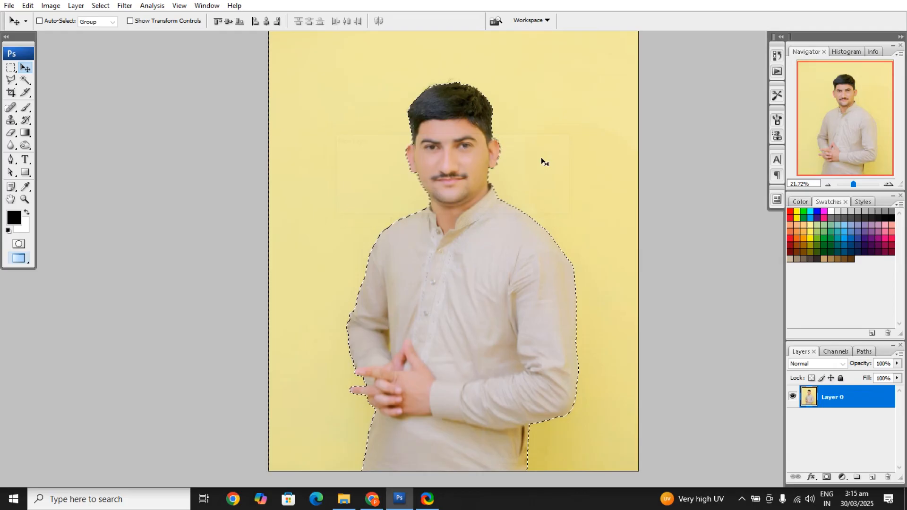
key("Tab")
key("Delete")
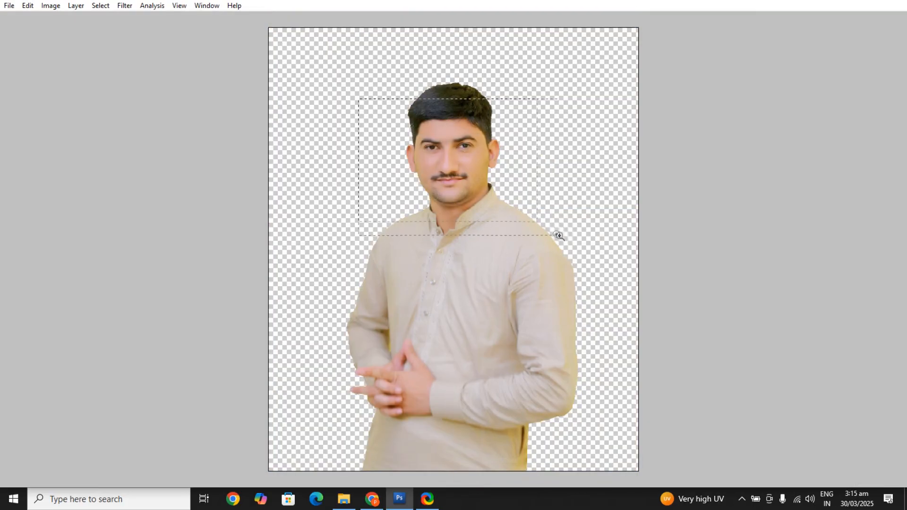
left_click_drag(559, 235, 560, 236)
key("ctrl+0")
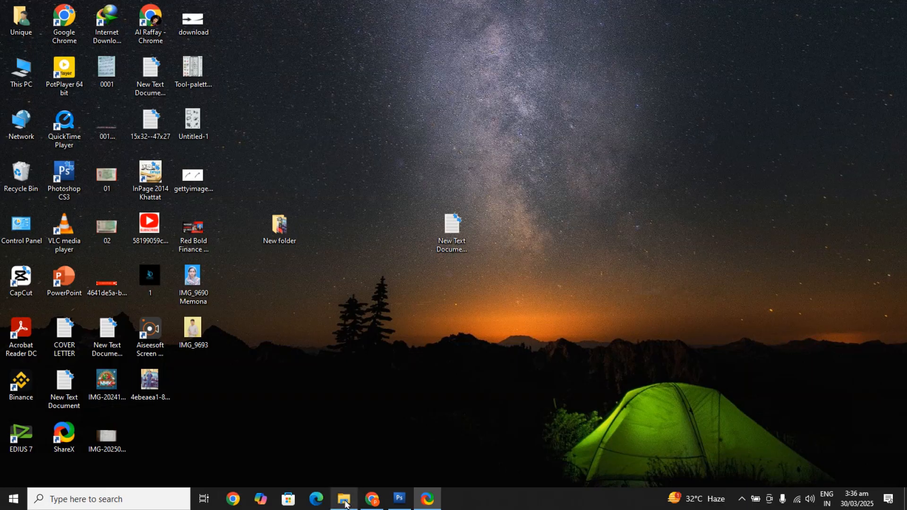
Bring image 1 from the london folder into the portrait document behind the man, discarding the changes to 1.jpg
left_click(344, 499)
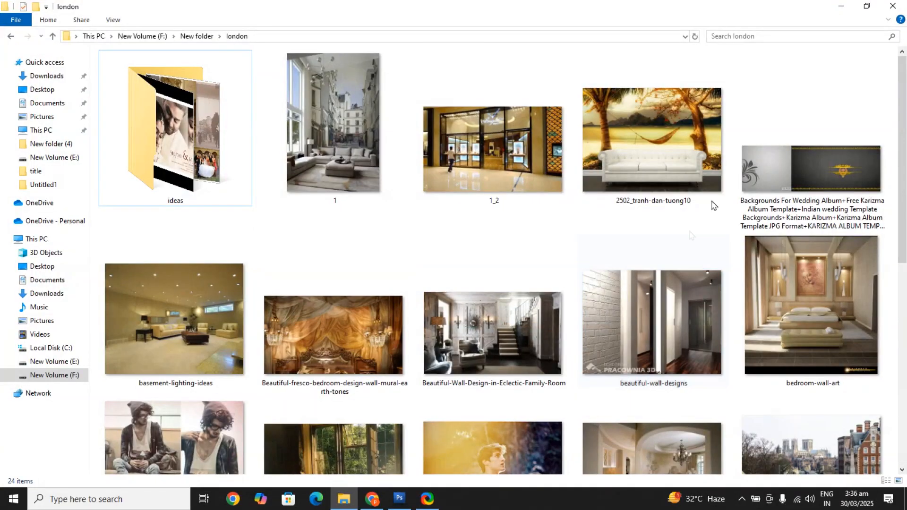
scroll(745, 354, "down", 8)
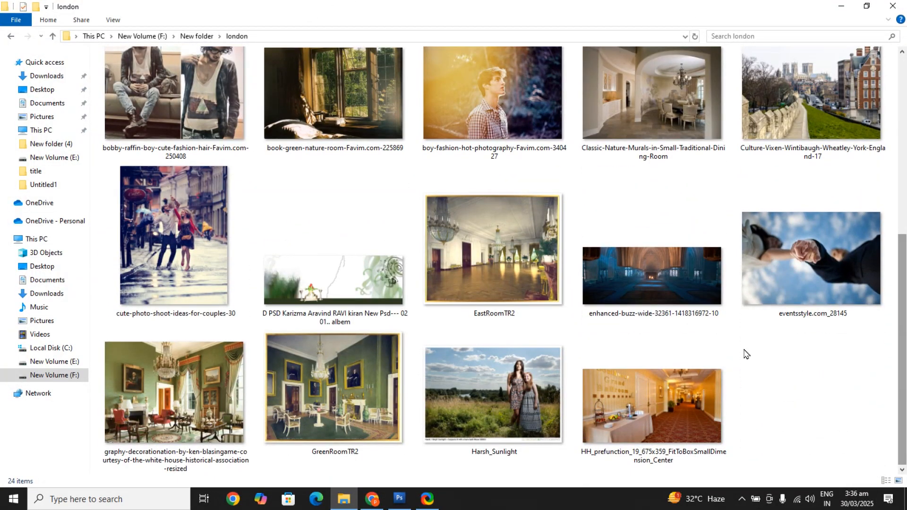
key("Home")
key("Return")
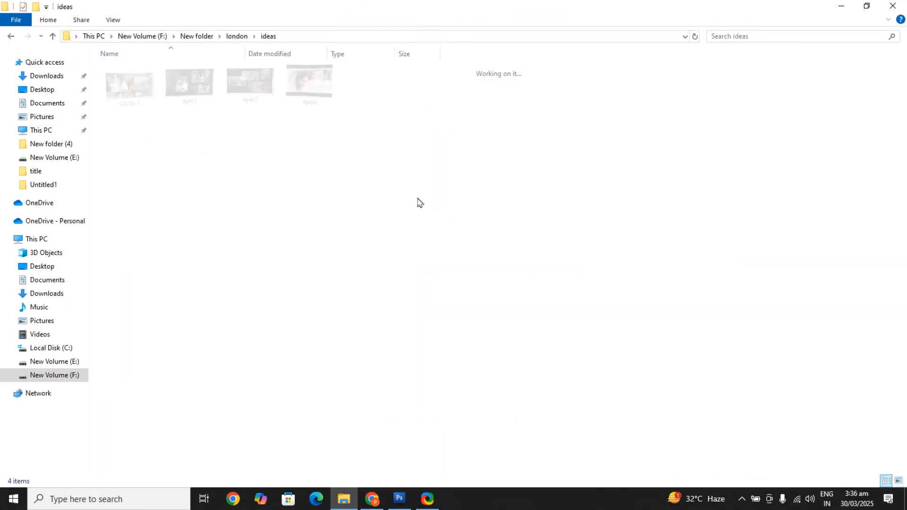
key("alt+Left")
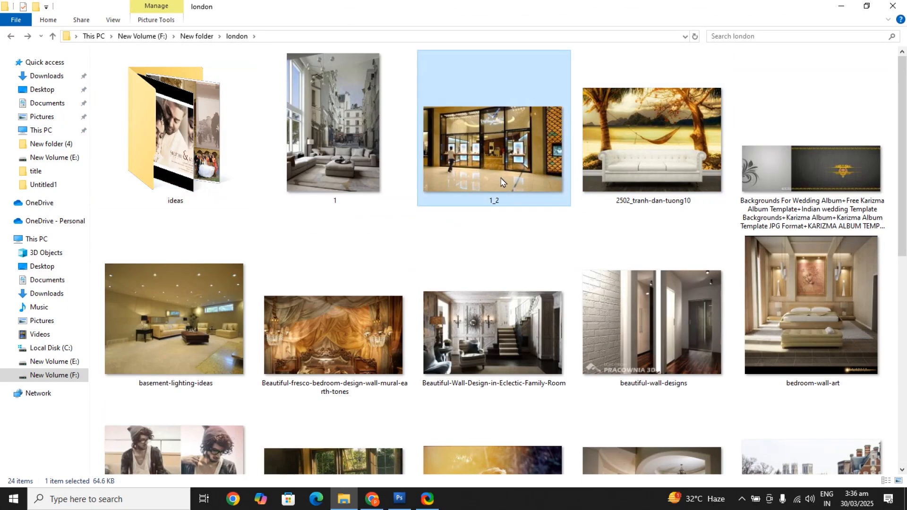
left_click(339, 133)
left_click(419, 441)
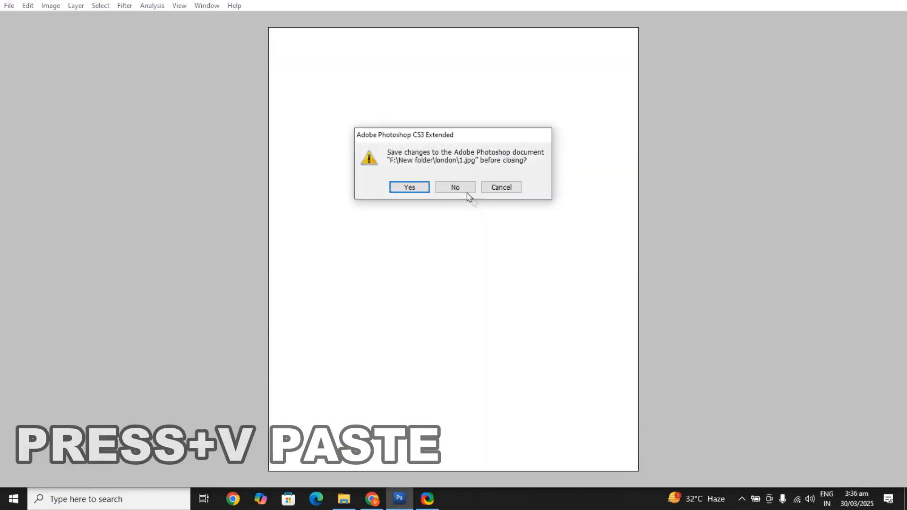
left_click(465, 190)
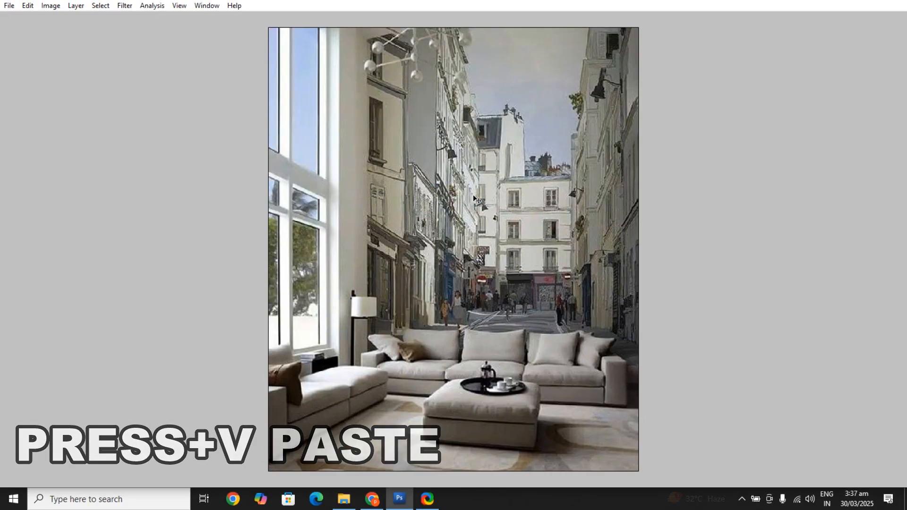
key("ctrl+v")
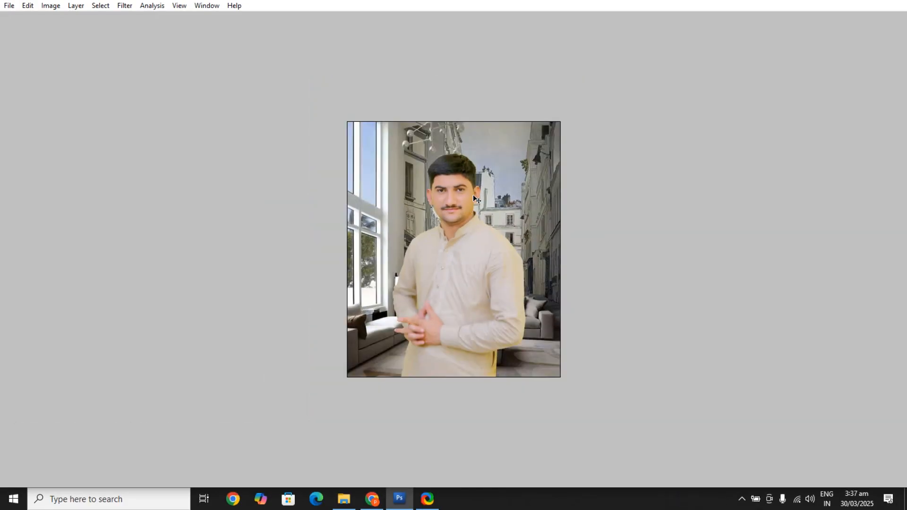
Widen the pasted room image with Free Transform so it extends past both sides of the canvas, mostly to the right
key("ctrl+t")
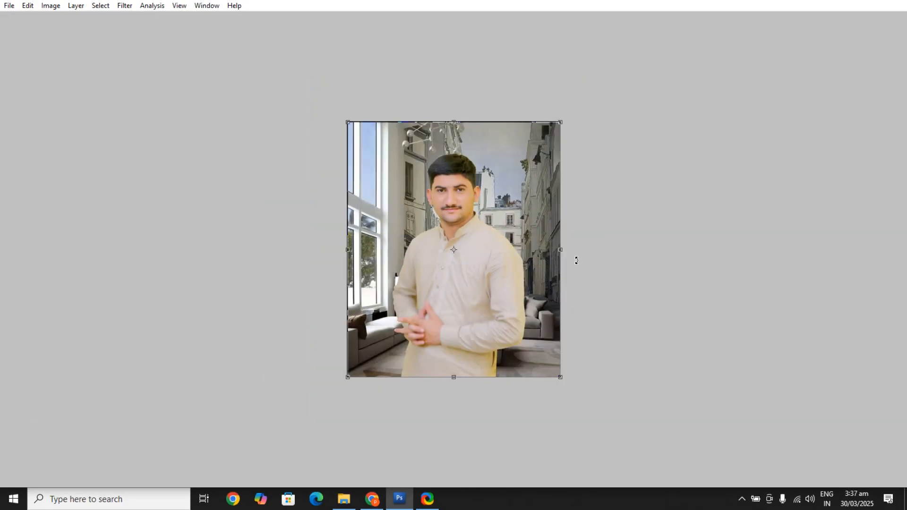
left_click_drag(562, 248, 583, 243)
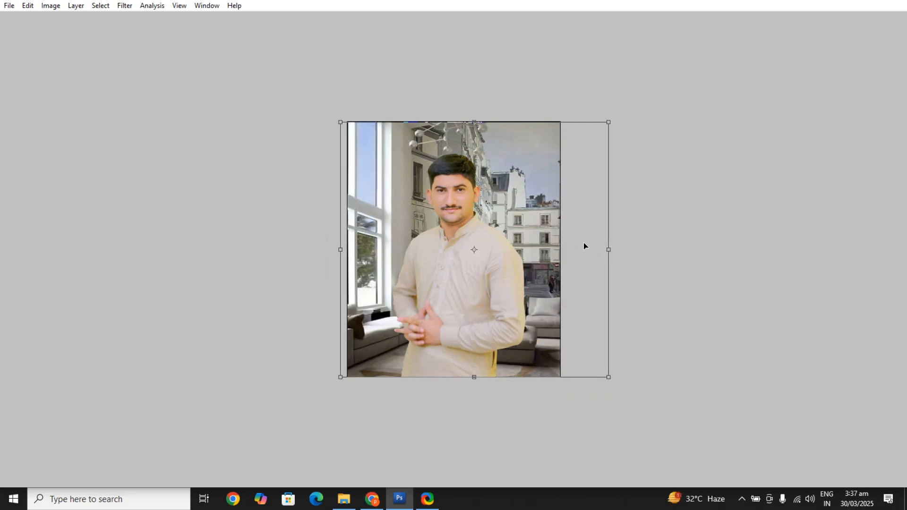
key("Return")
Select the man's layer and rotate it slightly counterclockwise with Free Transform
right_click(484, 257)
left_click(495, 265)
left_click_drag(611, 229, 611, 225)
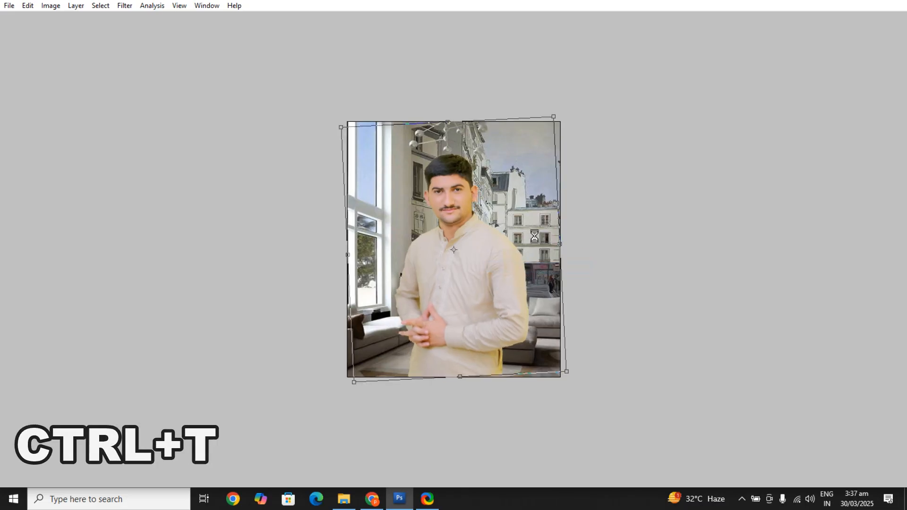
key("Return")
key("ctrl+0")
Nudge the cut-out man to the right and slightly down over the room background
key("Right")
key("Right")
key("Right")
key("Right")
key("Right")
key("Right")
key("Right")
key("Right")
key("Right")
key("Right")
key("Right")
key("Right")
key("Right")
key("Right")
key("Right")
key("Right")
key("Right")
key("Right")
key("Right")
key("Right")
key("Right")
key("Down")
key("Down")
key("Down")
key("Down")
key("Down")
key("Down")
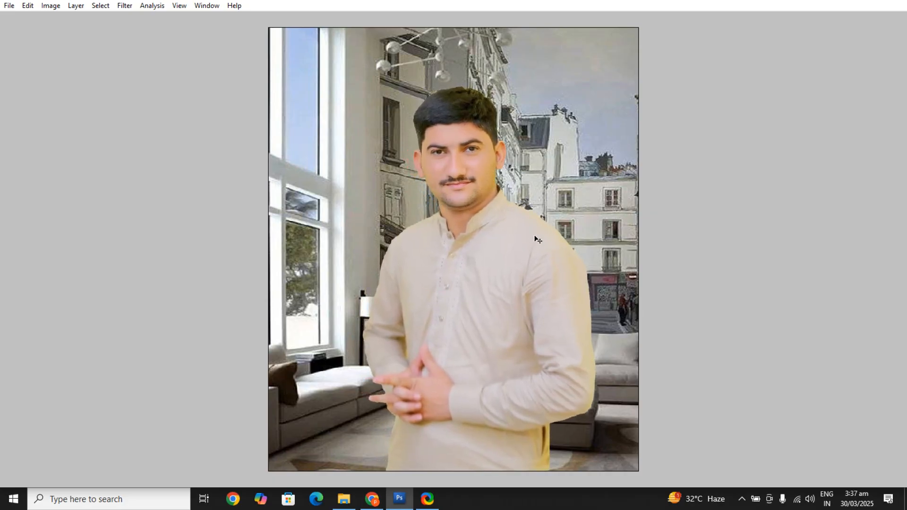
Select the room image's layer, Layer 1, and open the english background folder in File Explorer
key("ctrl+minus")
right_click(557, 202)
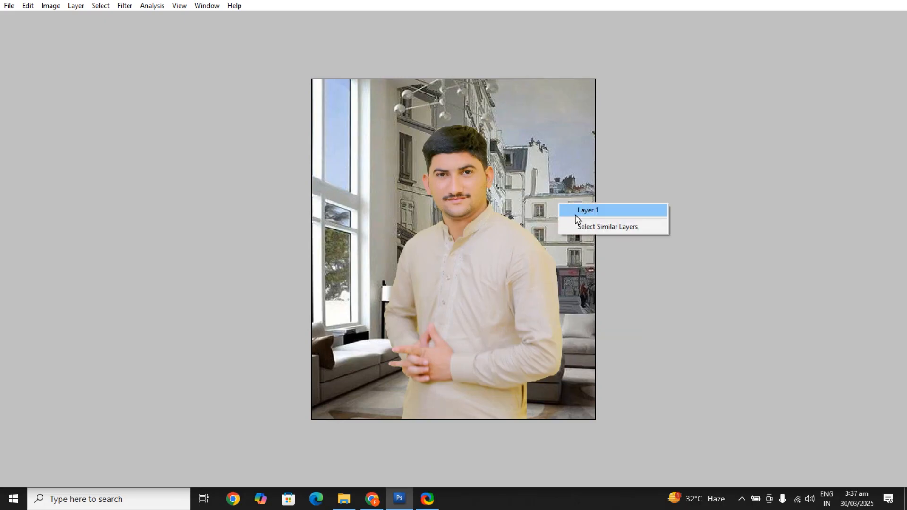
left_click(575, 215)
left_click(344, 499)
left_click_drag(904, 164, 906, 378)
key("Home")
key("BackSpace")
key("Left")
key("Return")
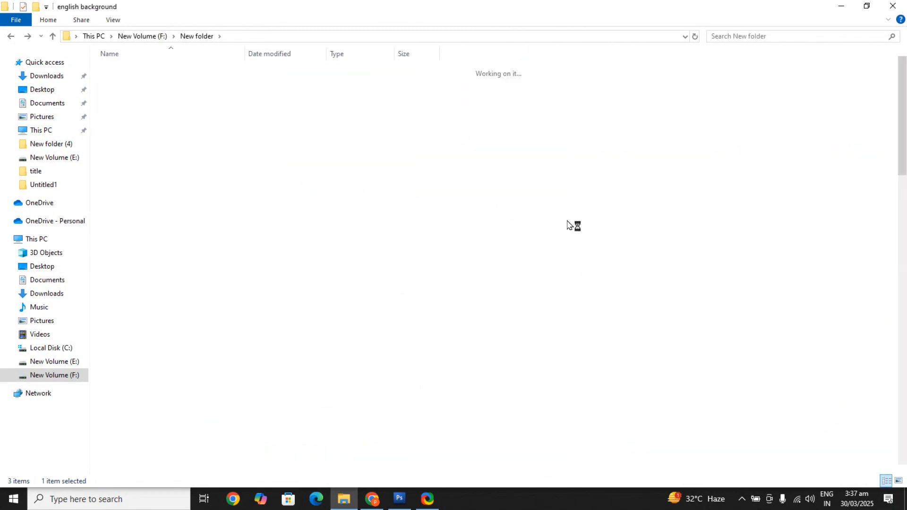
Look through the english background folder for another background image to put behind the man
scroll(422, 166, "up", 2)
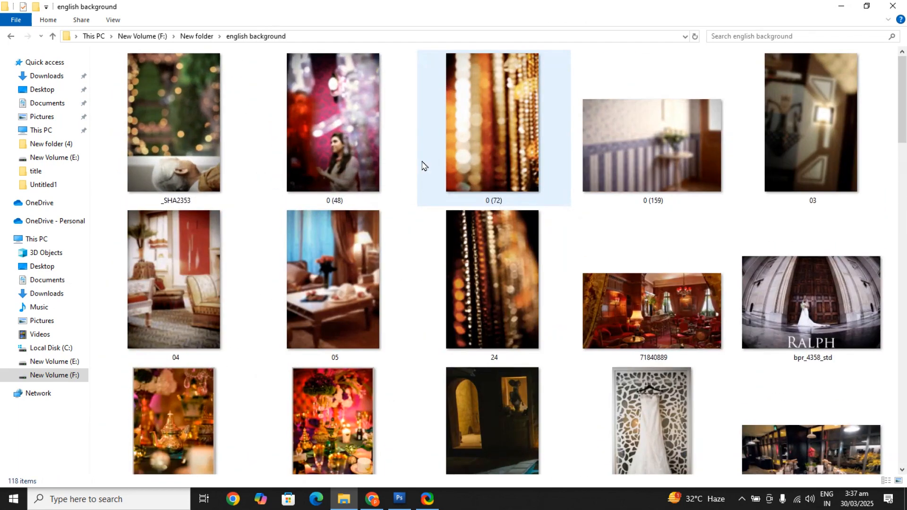
left_click(816, 150)
scroll(629, 240, "down", 1)
scroll(627, 239, "down", 2)
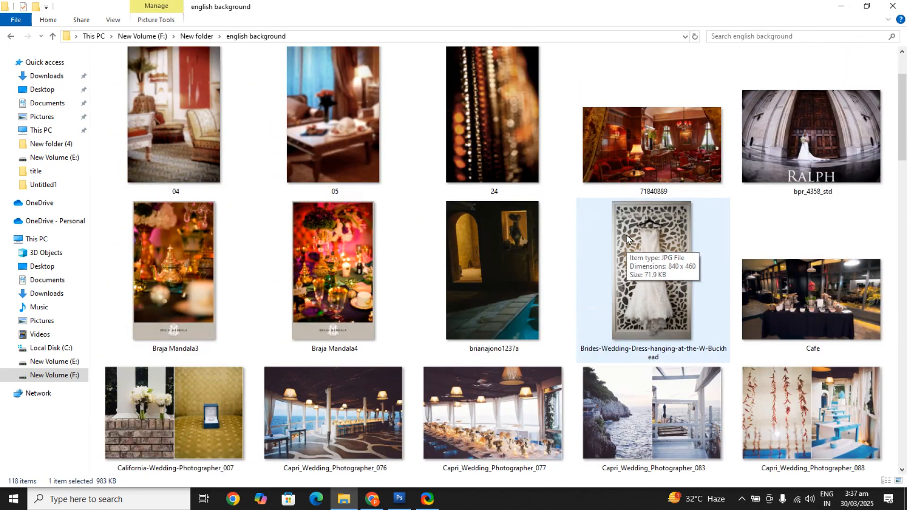
double_click(347, 279)
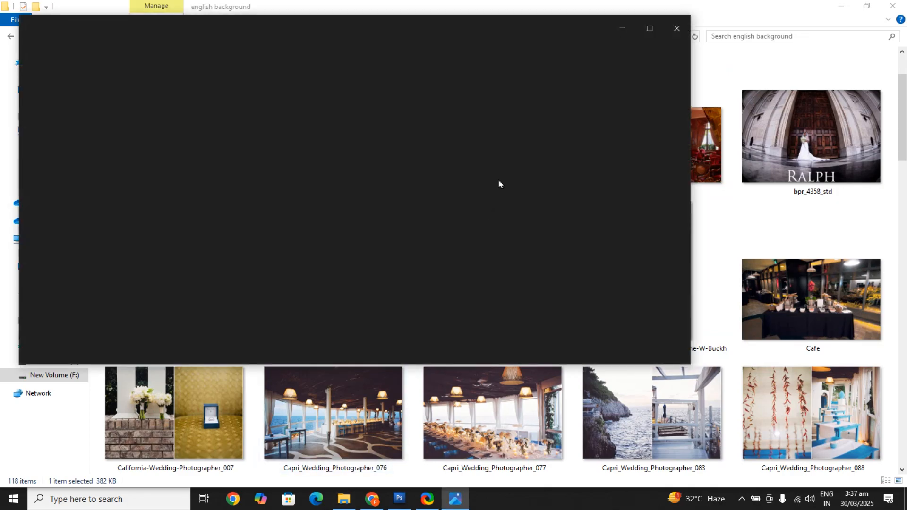
key("Escape")
scroll(650, 256, "down", 6)
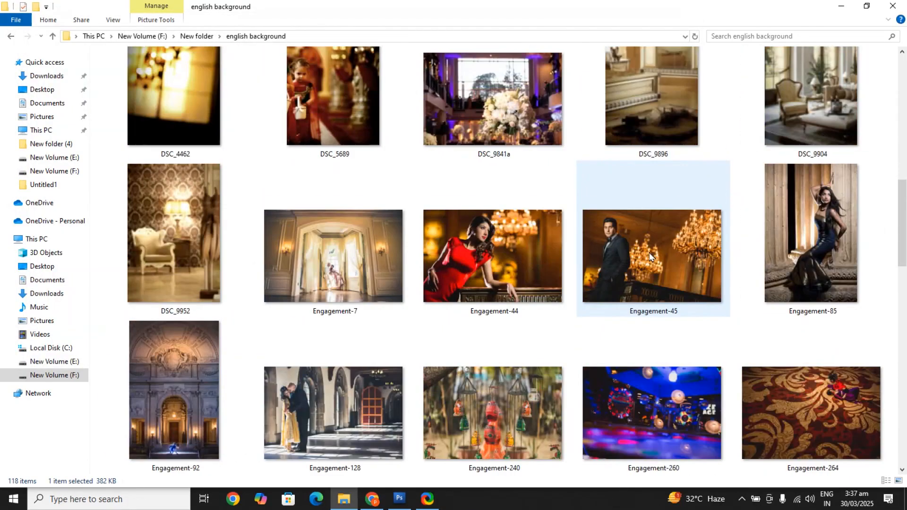
scroll(650, 257, "down", 15)
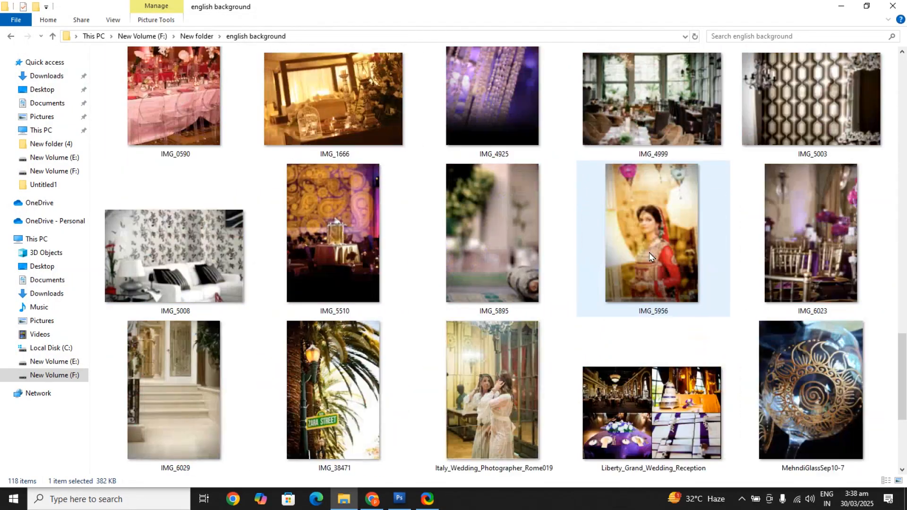
scroll(650, 256, "down", 10)
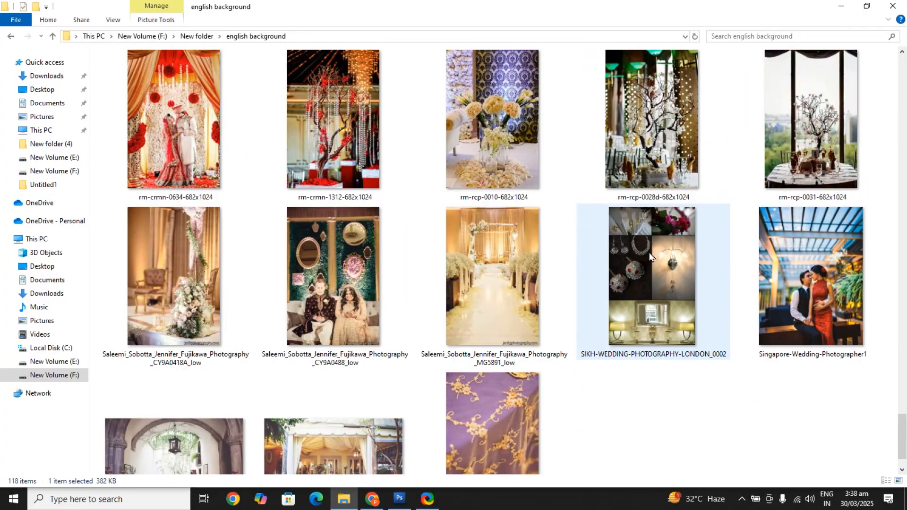
scroll(650, 257, "up", 15)
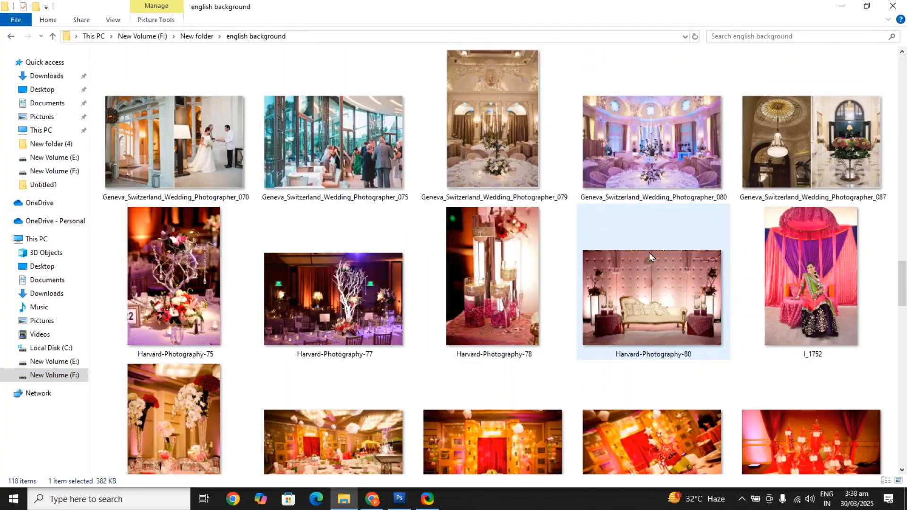
scroll(650, 257, "up", 5)
Open the photo of the white arched building among trees in Photoshop, cut the whole image, and paste it into the portrait document
double_click(515, 291)
key("alt+space")
key("x")
key("alt+space")
key("c")
left_click_drag(516, 291, 430, 287)
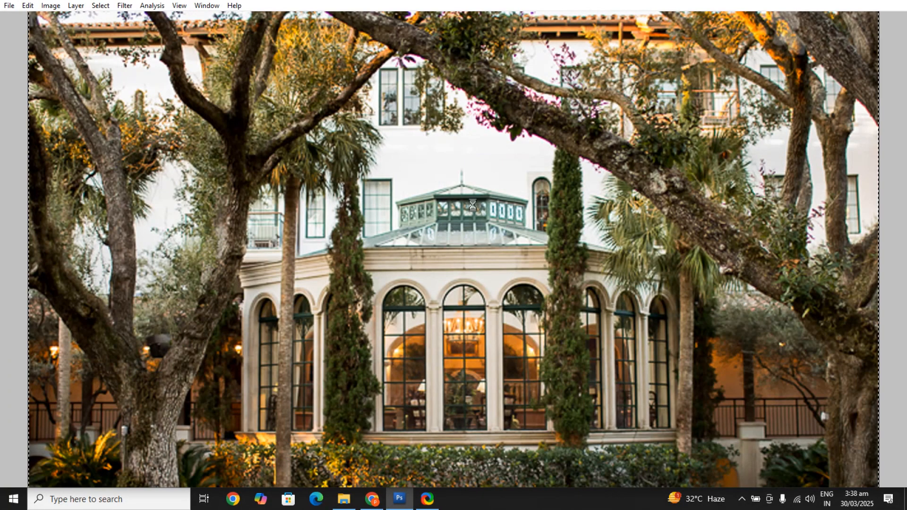
key("ctrl+x")
key("ctrl+Tab")
key("ctrl+v")
Position the pasted garden image behind the man and stretch it upward with Free Transform so it covers the canvas
right_click(521, 178)
left_click(530, 181)
left_click_drag(528, 203, 534, 202)
key("Return")
right_click(467, 254)
left_click(473, 257)
left_click_drag(473, 257, 492, 262)
right_click(372, 200)
key("ctrl+t")
left_click_drag(596, 79, 595, 44)
key("Return")
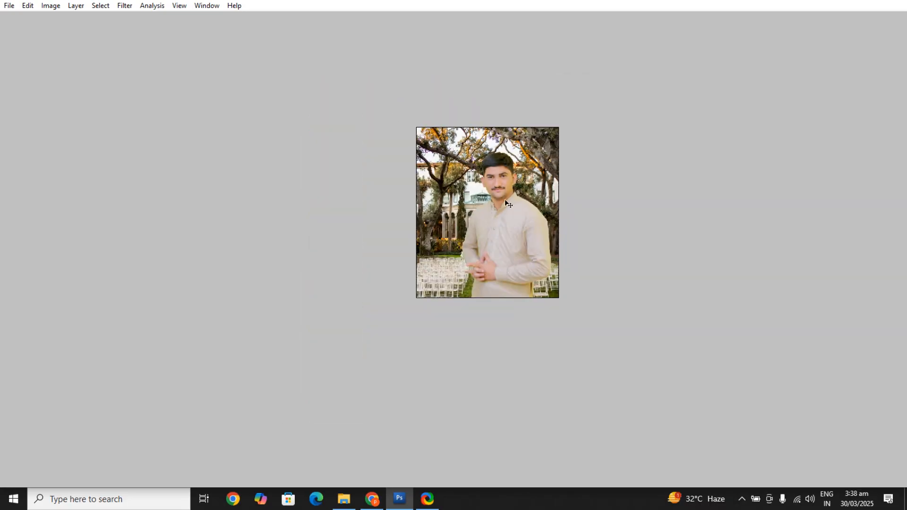
Apply a slight Gaussian Blur to the garden background layer
key("ctrl+0")
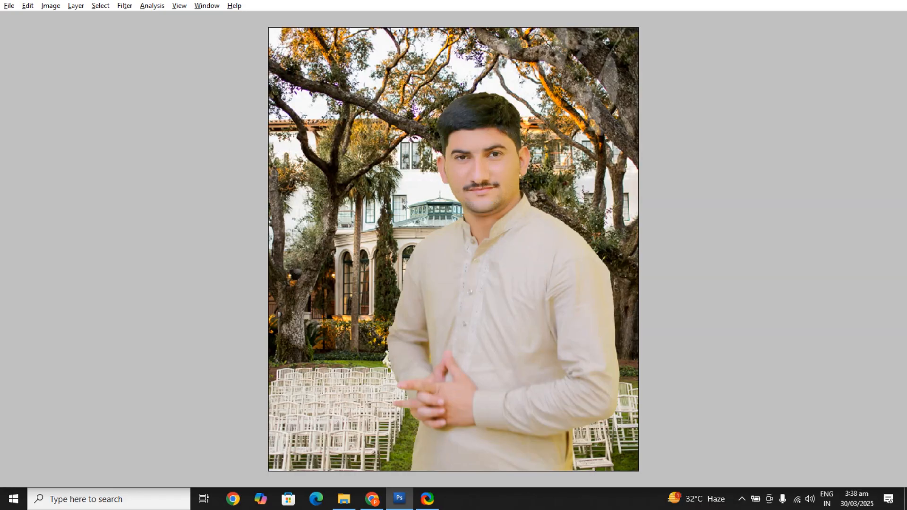
left_click(125, 5)
mouse_move(239, 120)
left_click(289, 163)
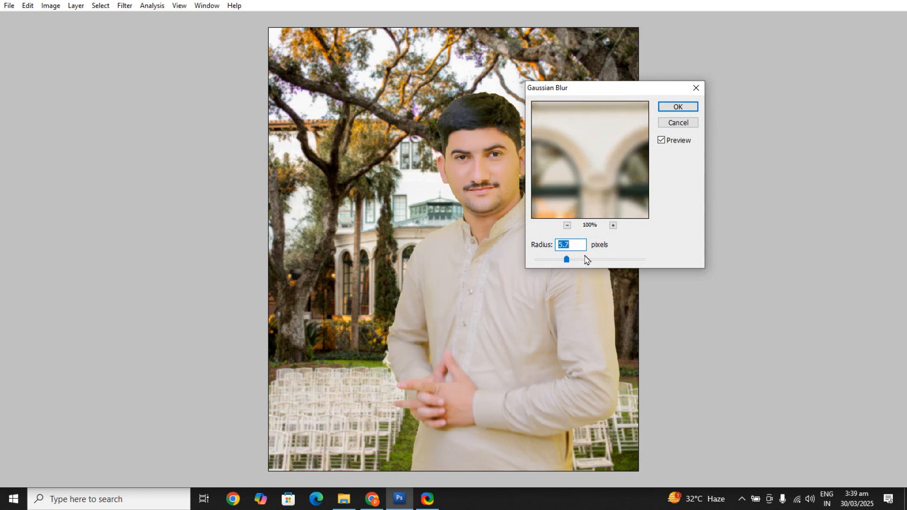
left_click_drag(616, 264, 563, 259)
left_click(672, 108)
Select the man's layer, Layer 0, and set up a soft 90 px Eraser to clean the hair's cutout edge
left_click_drag(465, 75, 576, 182)
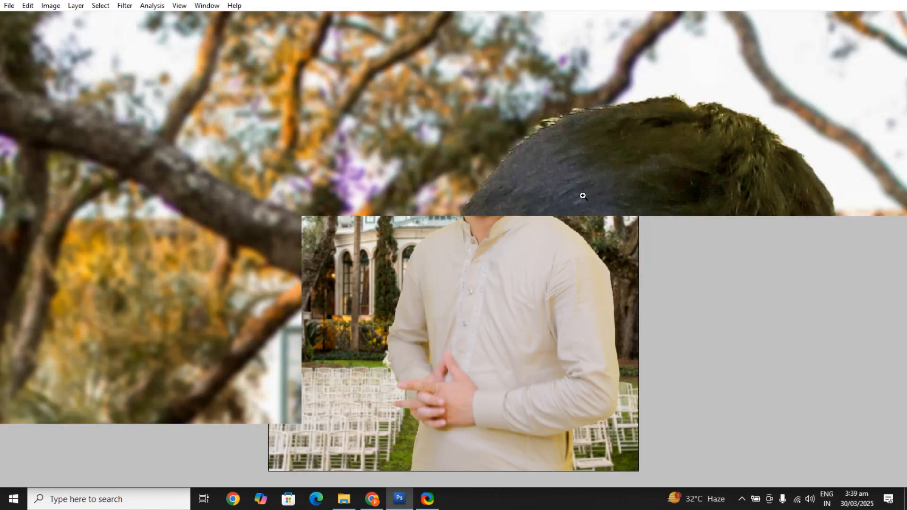
key("ctrl+z")
key("ctrl+z")
left_click(523, 203)
left_click(492, 217, "alt")
left_click_drag(490, 259, 485, 210)
key("Tab")
left_click_drag(465, 246, 466, 226)
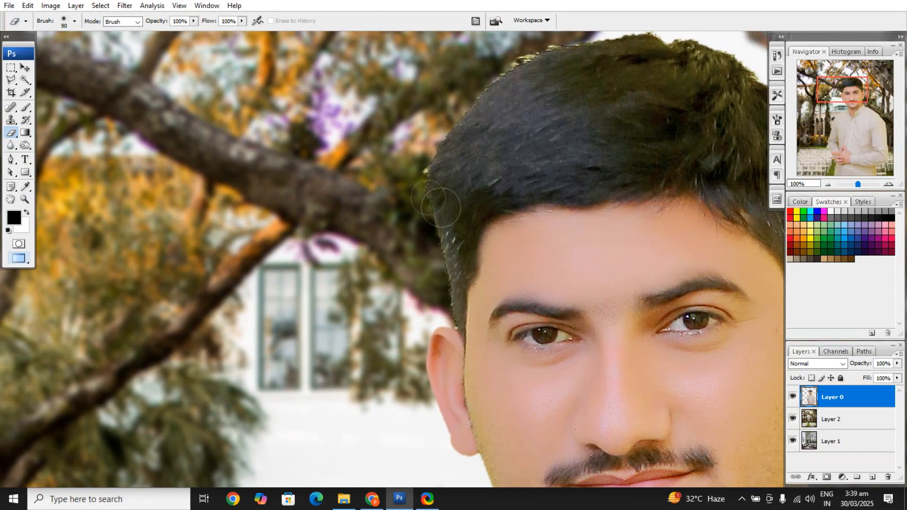
Erase the leftover light fringe along the side and crown of the man's hair with a smaller Eraser brush
left_click(433, 233, "ctrl")
left_click_drag(437, 314, 427, 243)
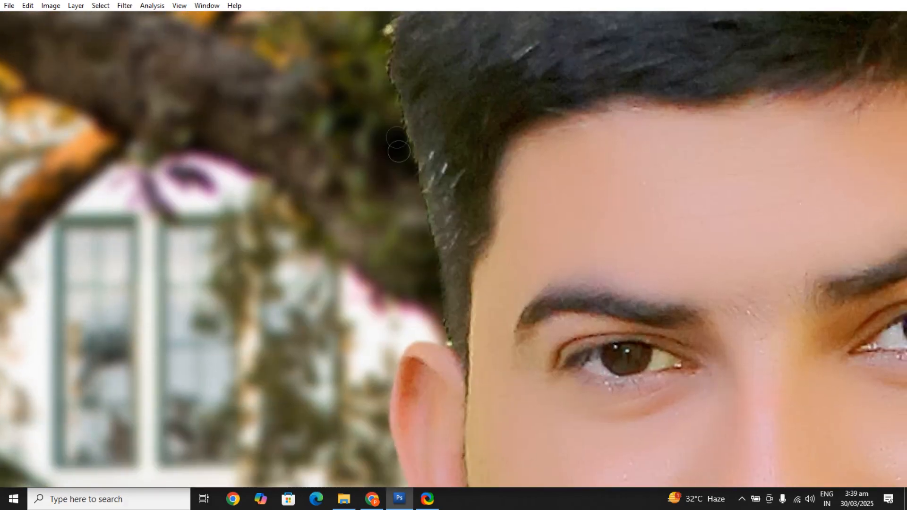
left_click(398, 151, "alt")
left_click_drag(392, 94, 392, 120)
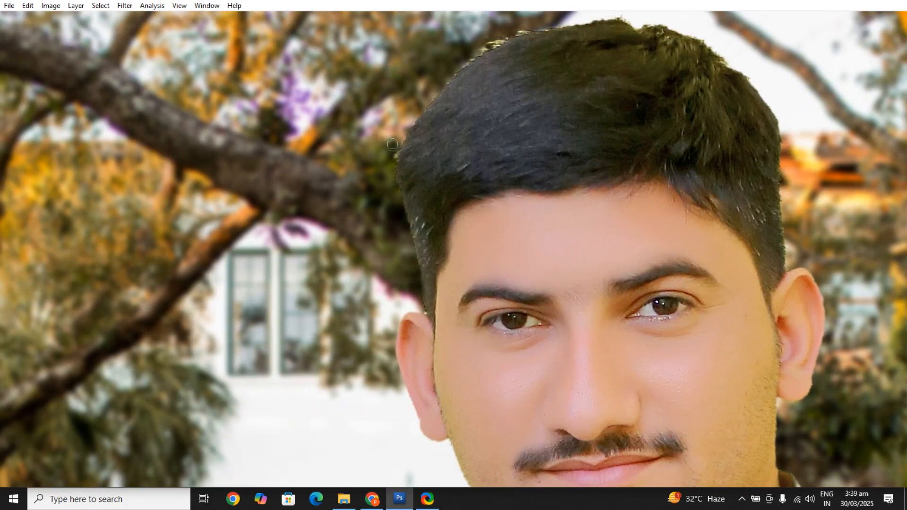
left_click_drag(458, 64, 443, 115)
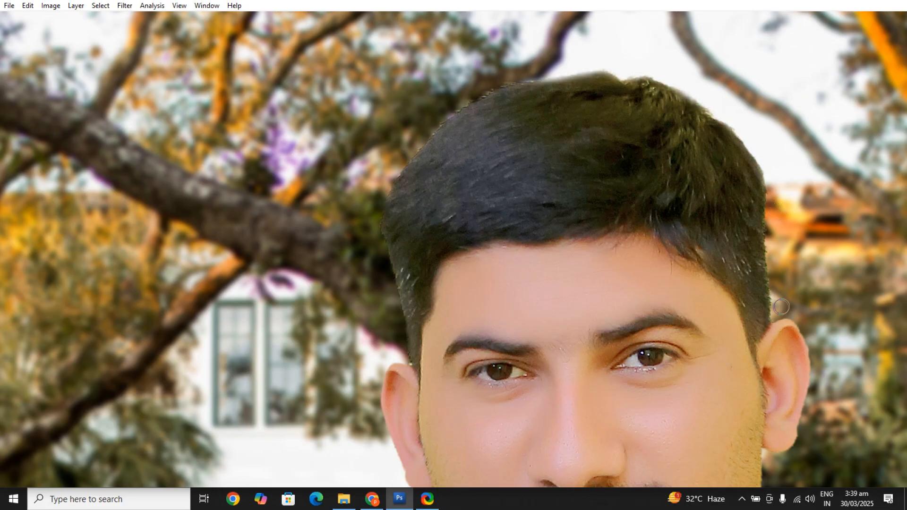
Smooth the shoulder's cutout edge on the image's right side with a 125 px Smudge brush at 50% strength
scroll(760, 189, "down", 10)
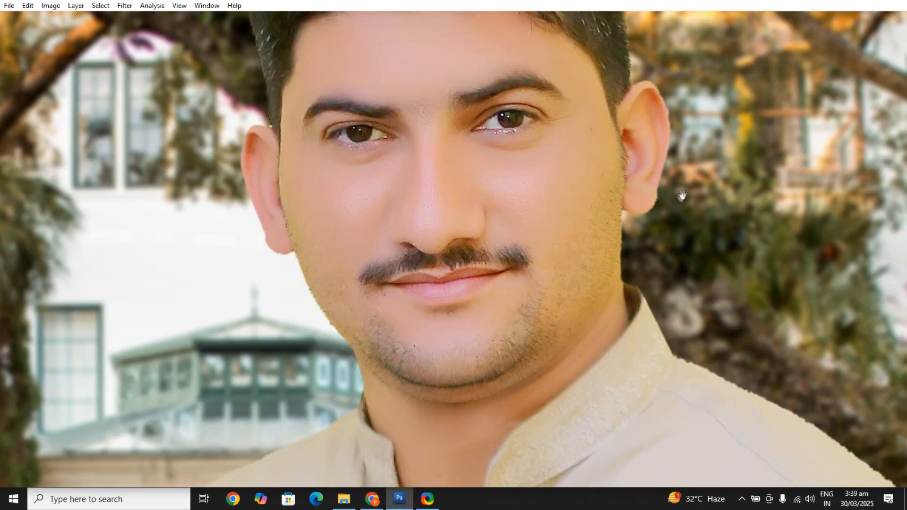
key("Tab")
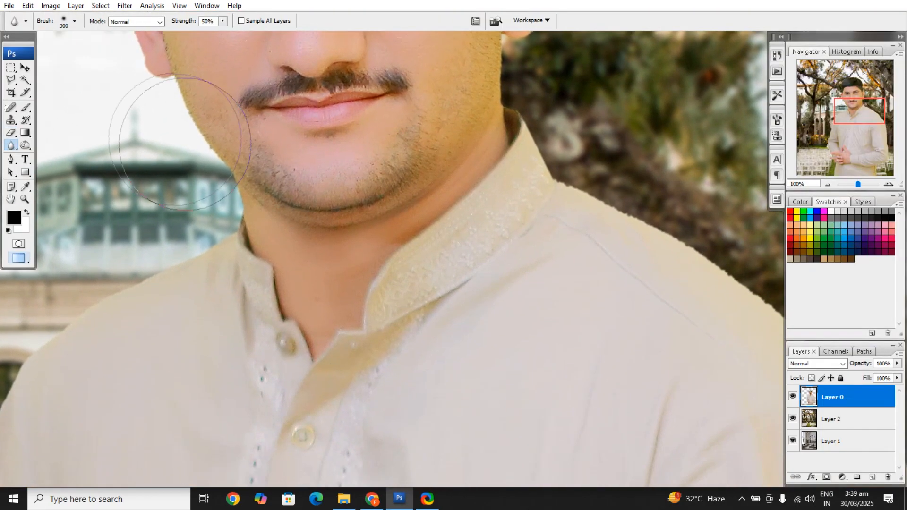
left_click(47, 147)
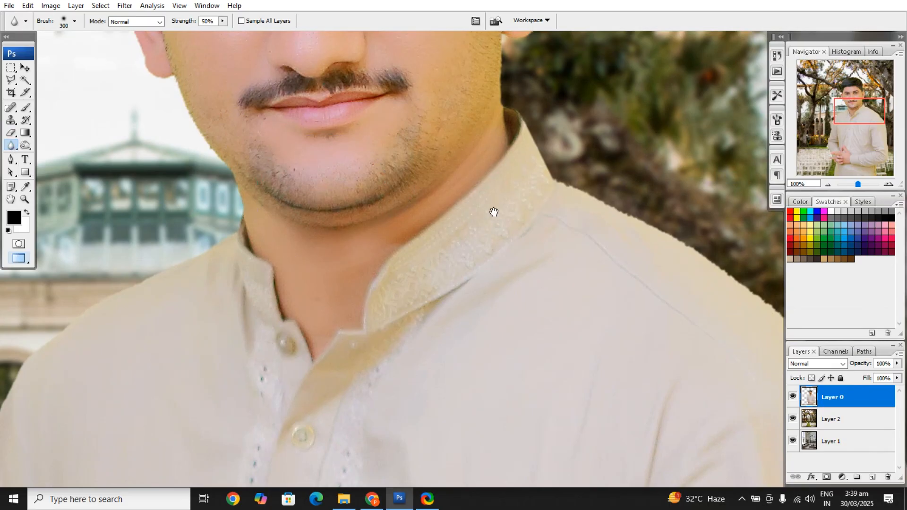
key("bracketleft")
mouse_move(667, 251)
left_mouse_down()
mouse_move(545, 190)
mouse_move(596, 228)
mouse_move(534, 224)
left_mouse_up()
left_click(8, 145)
left_click(47, 169)
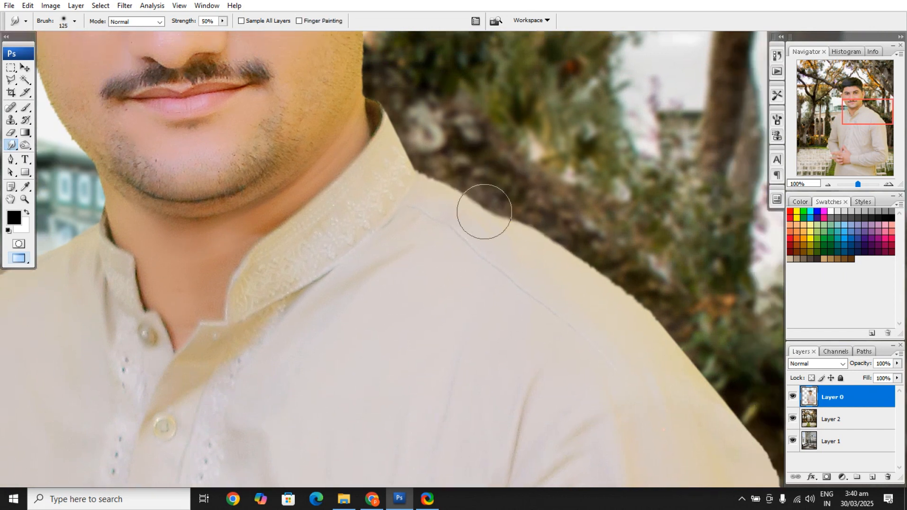
left_click_drag(633, 269, 575, 132)
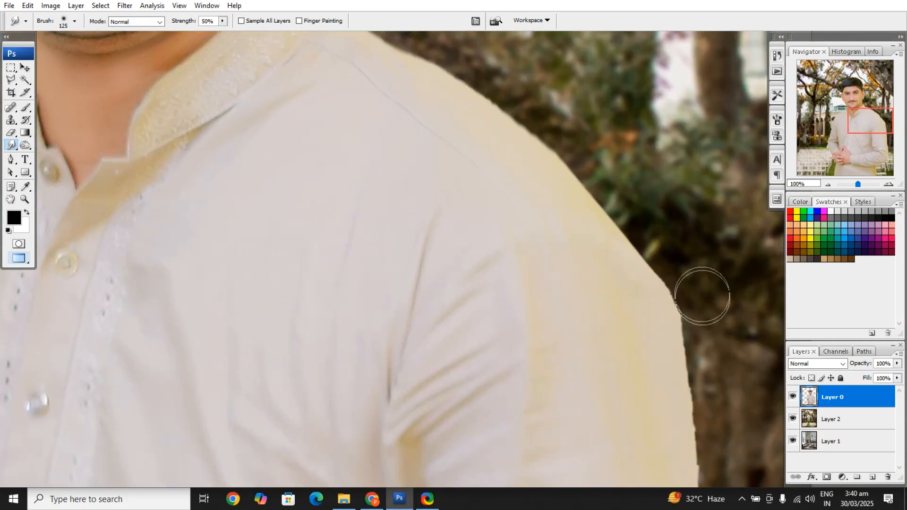
Smudge the outer sleeve's cutout edge from the upper arm down to the elbow on the image's right side
left_click_drag(718, 326, 690, 280)
left_click_drag(692, 347, 668, 253)
left_click_drag(693, 390, 682, 247)
left_click_drag(679, 345, 670, 249)
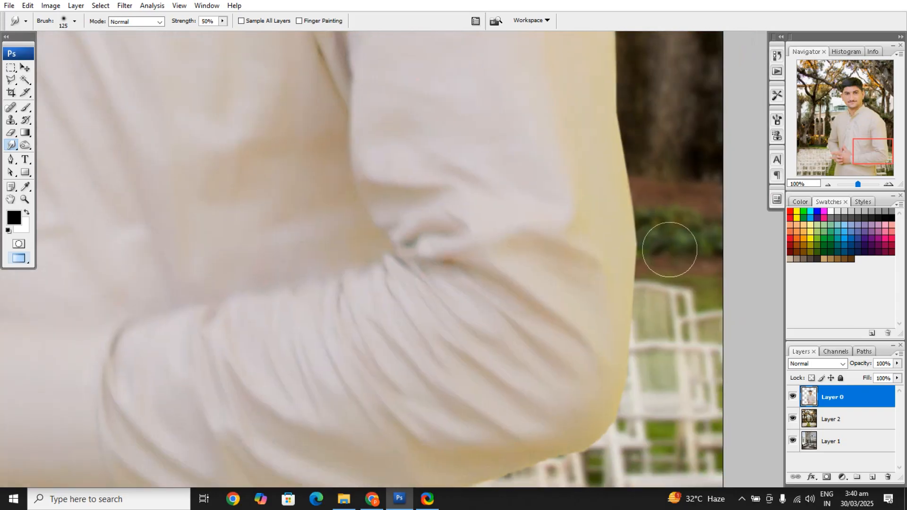
scroll(614, 142, "up", 1)
left_click_drag(659, 294, 649, 244)
left_click_drag(655, 309, 650, 241)
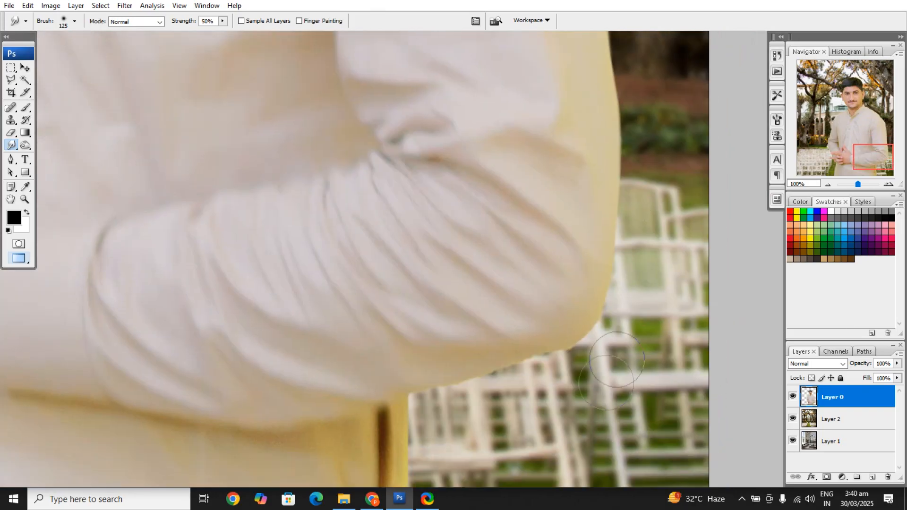
Smudge the cutout edge under the bent forearm and down the shirt's side to the hem
left_click_drag(514, 387, 537, 336)
left_click_drag(503, 361, 502, 305)
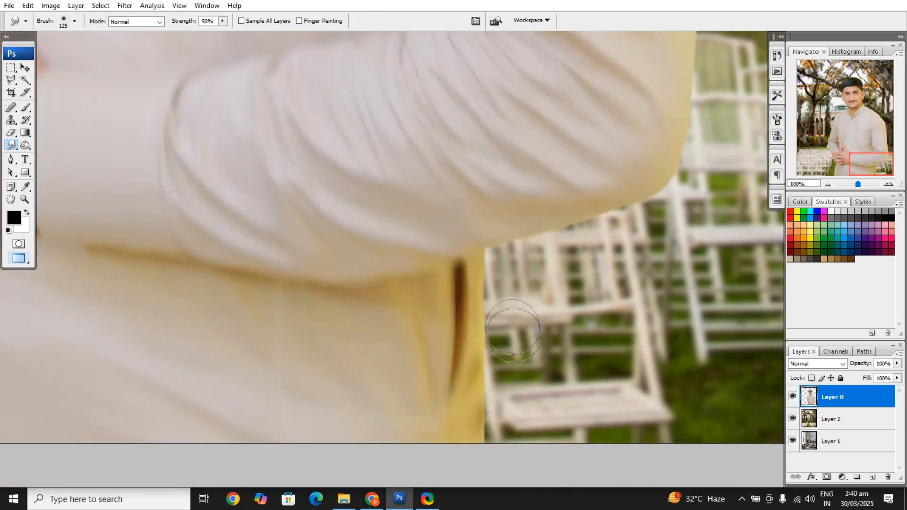
left_click_drag(156, 265, 567, 308)
left_click_drag(334, 308, 523, 289)
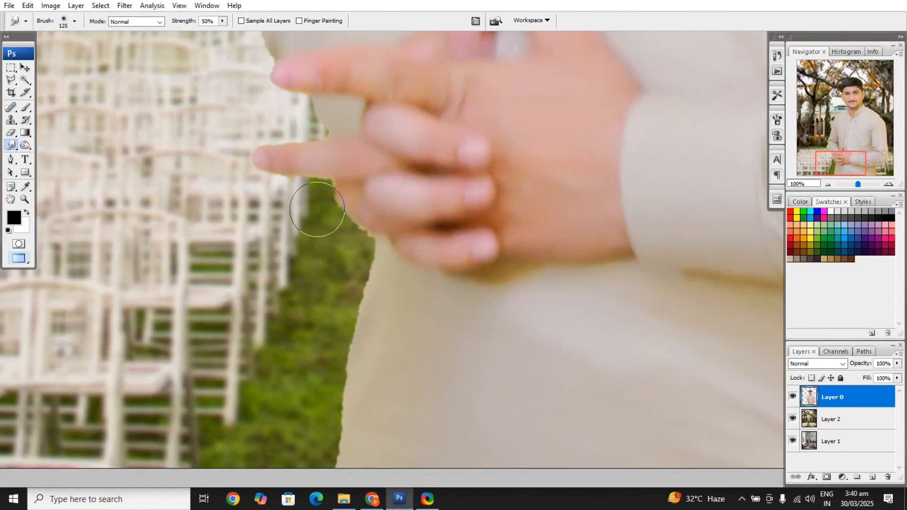
Smudge the cutout edge around the clasped fingers and along the shirt below them, varying the brush between 80 and 125 px
left_click_drag(317, 209, 320, 235)
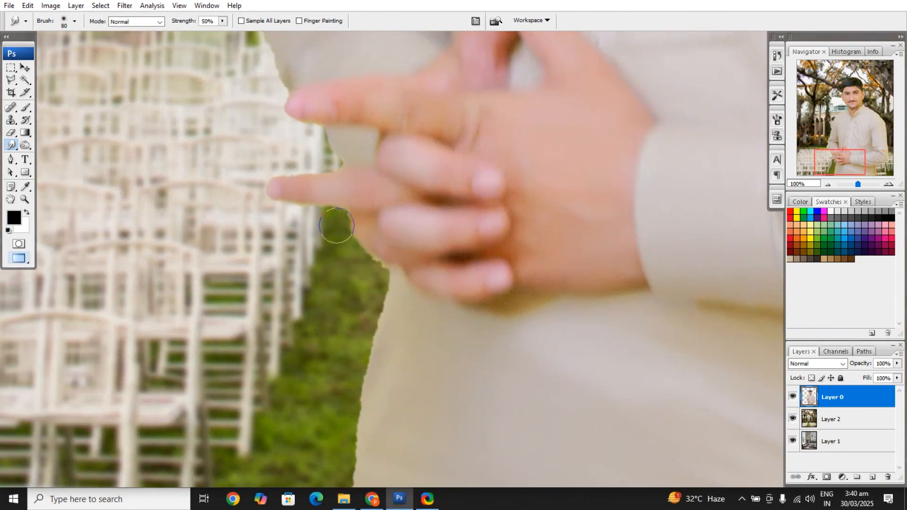
scroll(366, 272, "down", 3)
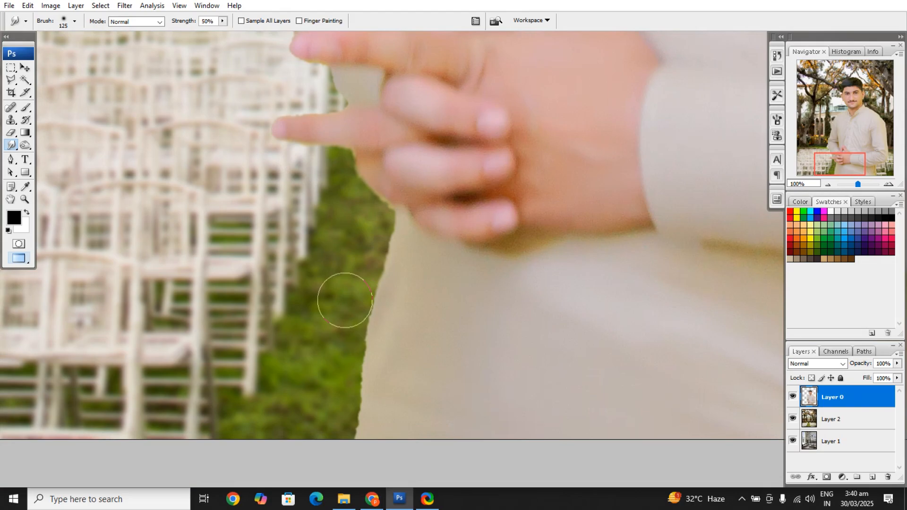
scroll(333, 434, "up", 10)
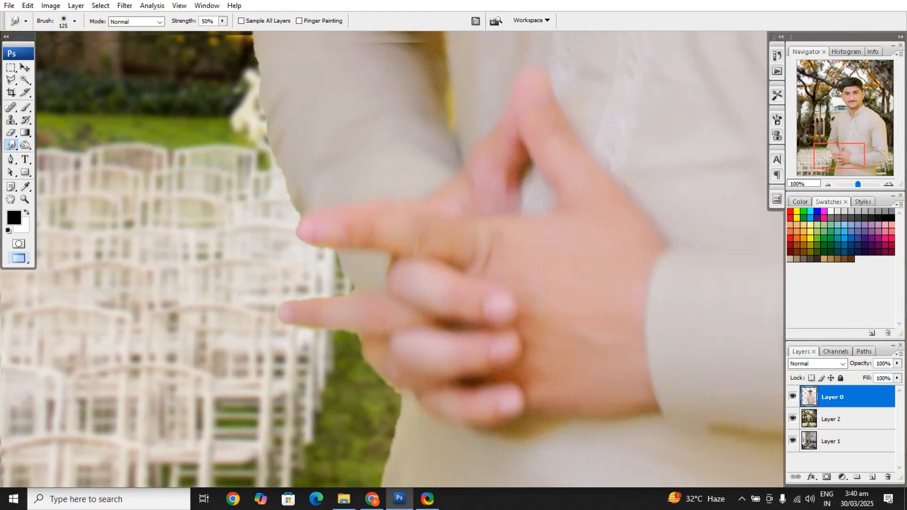
scroll(281, 147, "up", 2)
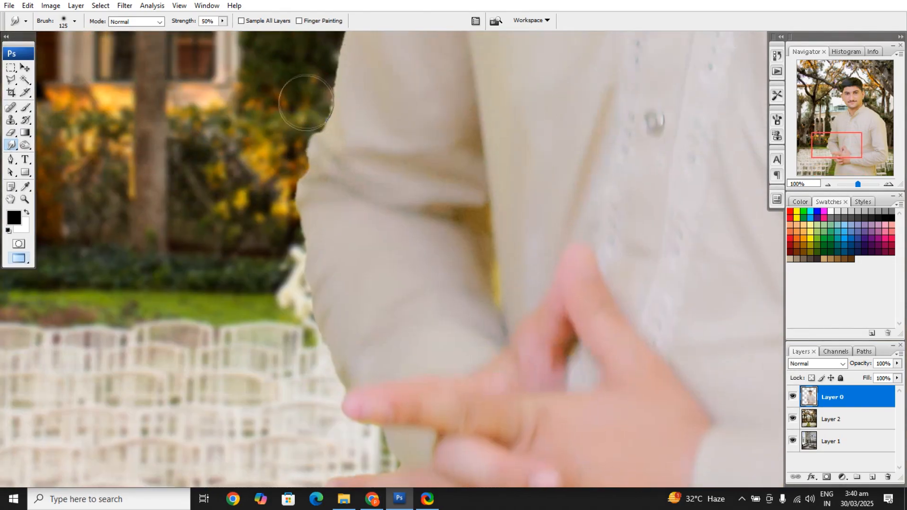
Smooth the man's cutout edge upward along the image-left sleeve and shoulder to the ear and hair
scroll(306, 103, "up", 10)
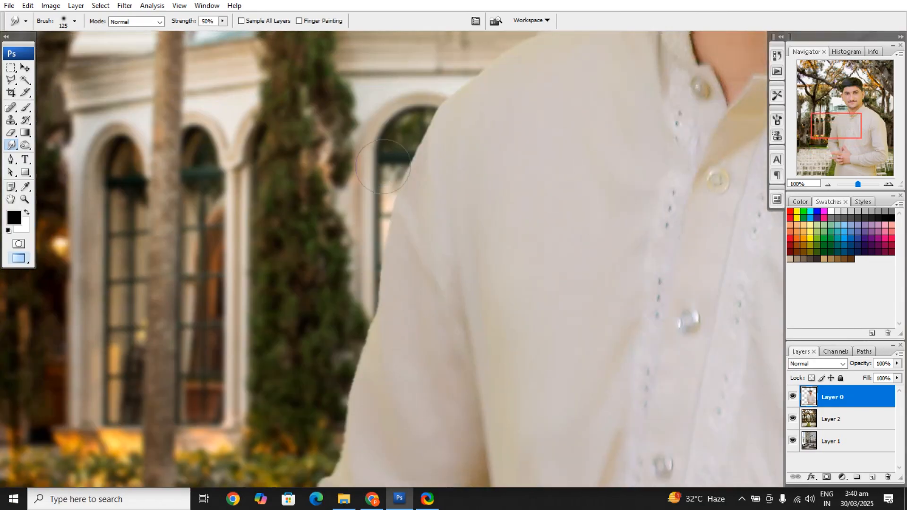
scroll(411, 147, "up", 3)
scroll(519, 83, "up", 9)
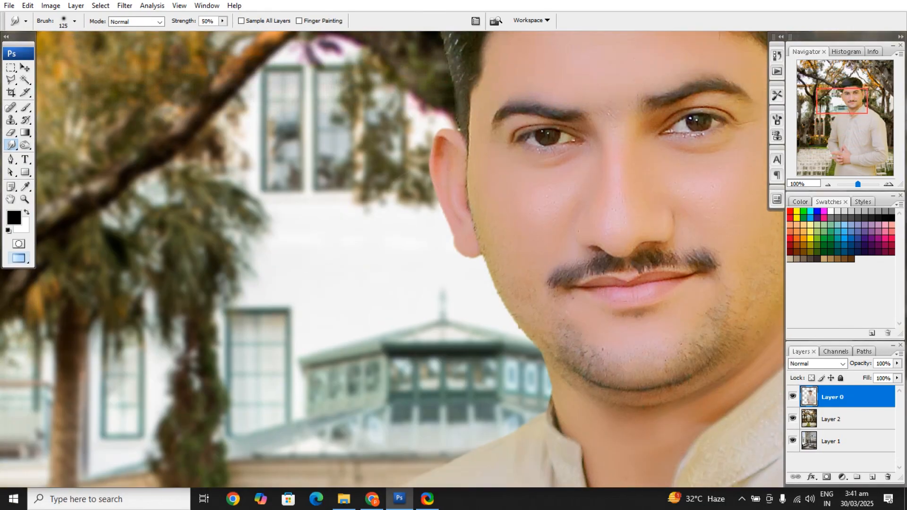
left_click_drag(422, 74, 405, 207)
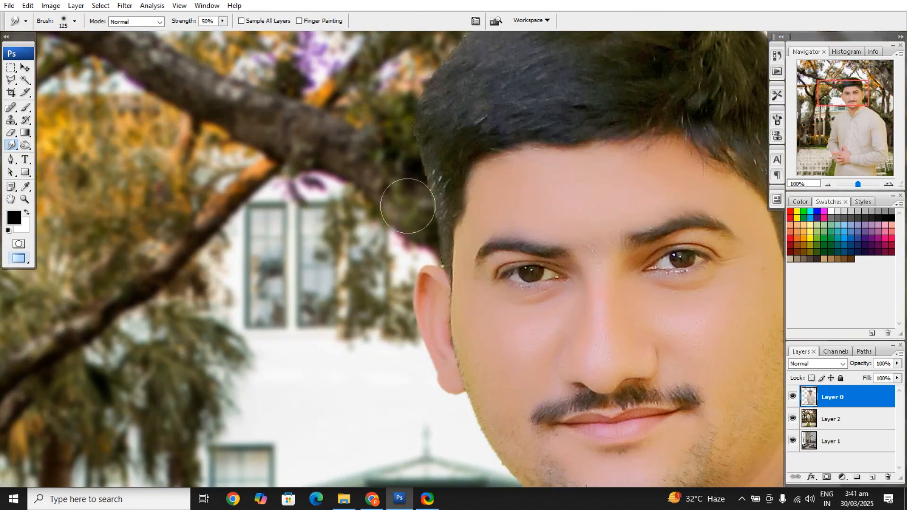
left_click_drag(413, 269, 384, 212)
scroll(416, 236, "down", 1)
Inspect the man's cutout edge on the image-left side, from the ear down to the shirt's hem
key("Tab")
left_click_drag(440, 335, 443, 204)
scroll(455, 243, "up", 1)
left_click_drag(347, 322, 372, 232)
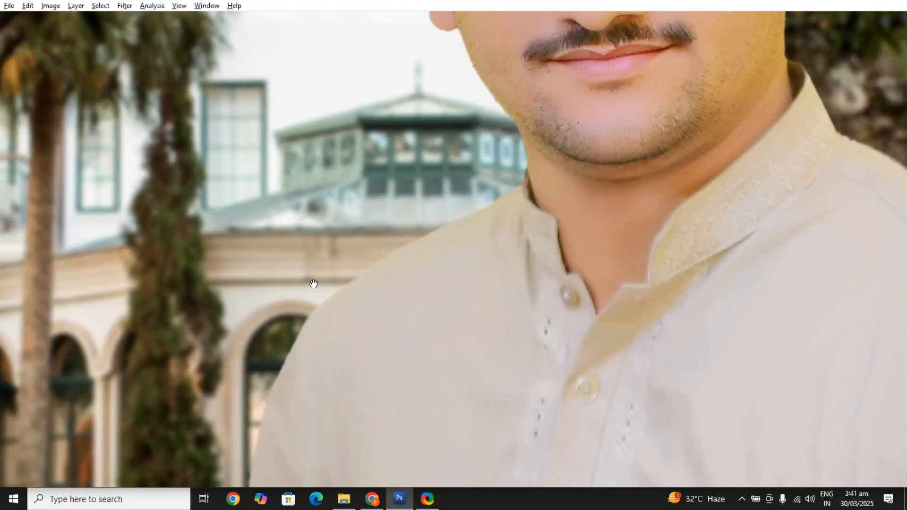
left_click_drag(314, 284, 319, 252)
left_click_drag(288, 314, 310, 258)
left_click_drag(257, 353, 300, 170)
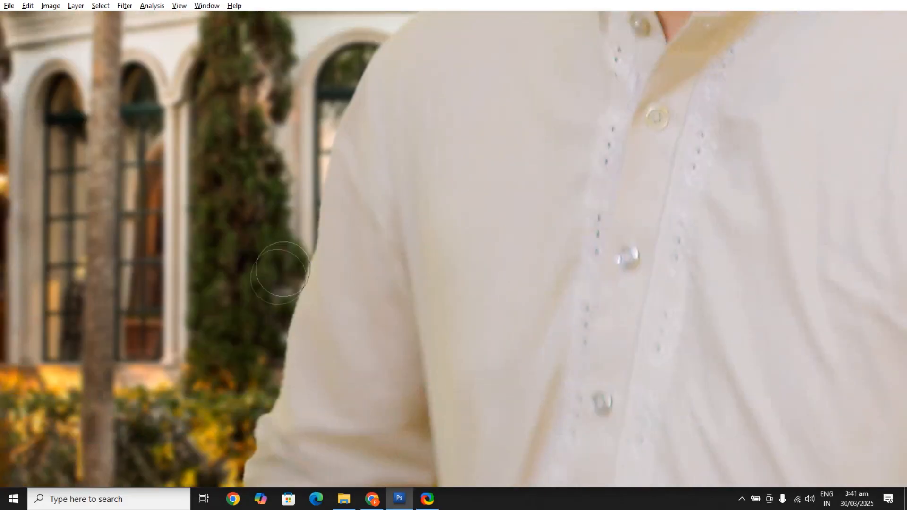
left_click_drag(282, 273, 269, 243)
left_click_drag(266, 314, 251, 229)
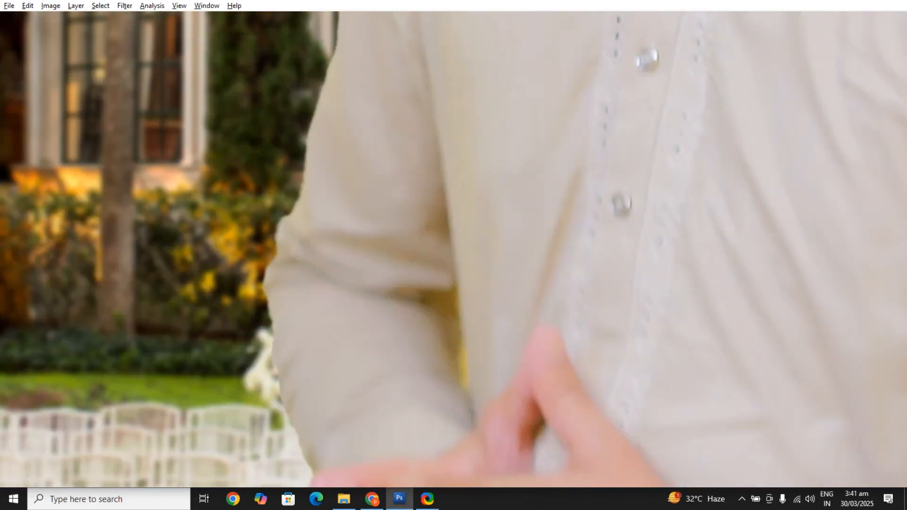
left_click_drag(236, 315, 239, 217)
left_click_drag(251, 270, 254, 212)
mouse_move(267, 286)
left_mouse_down()
mouse_move(271, 229)
mouse_move(284, 237)
mouse_move(325, 221)
mouse_move(311, 156)
left_mouse_up()
left_click_drag(354, 263, 340, 192)
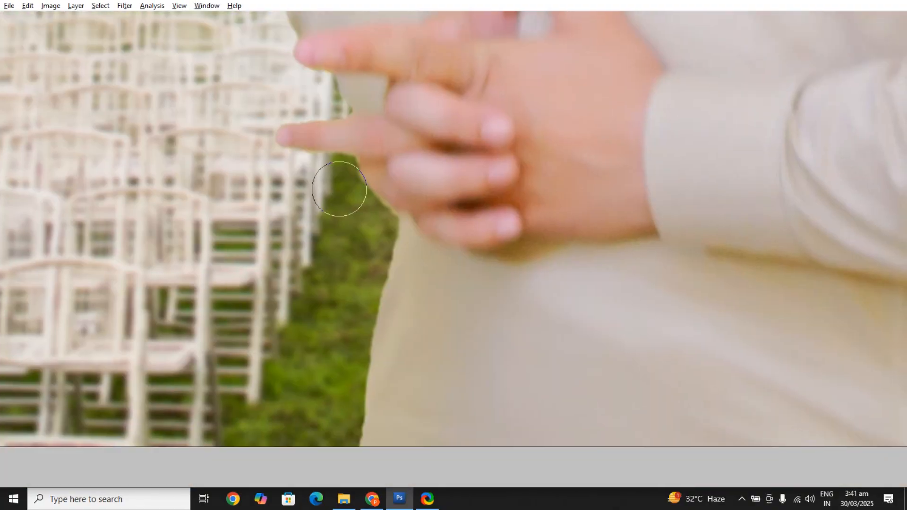
left_click_drag(336, 283, 335, 208)
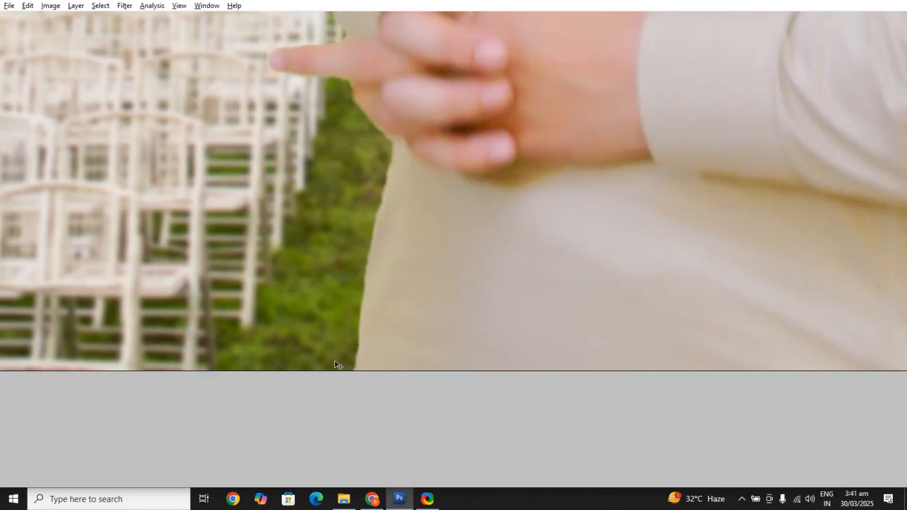
Soften the man's image-left cutout edge from the hair past the shoulder to the clasped hands with a 150 px Blur tool
key("ctrl+0")
key("v")
right_click(470, 258)
left_click(476, 259)
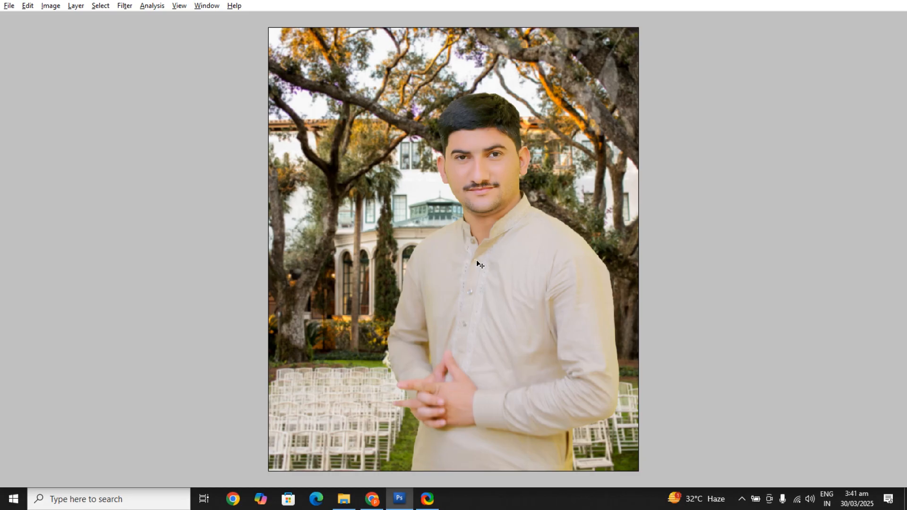
key("Tab")
left_click(21, 145)
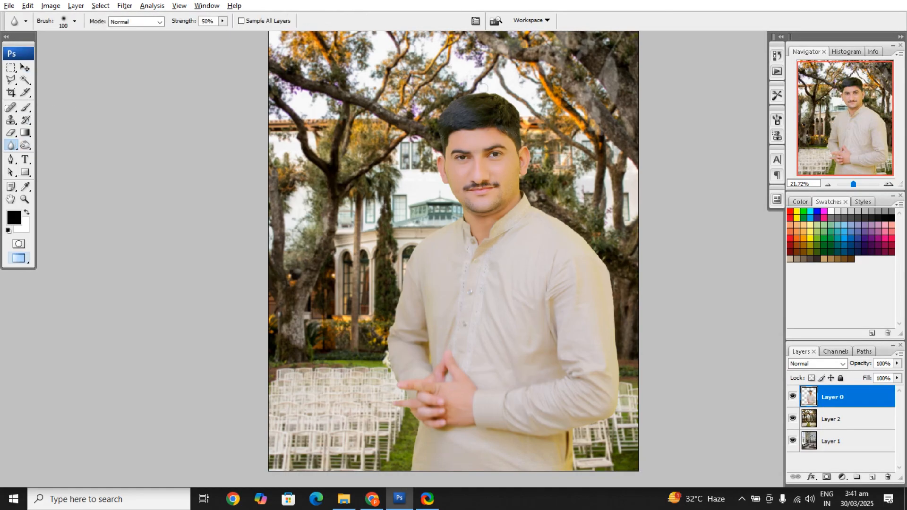
scroll(497, 128, "up", 5)
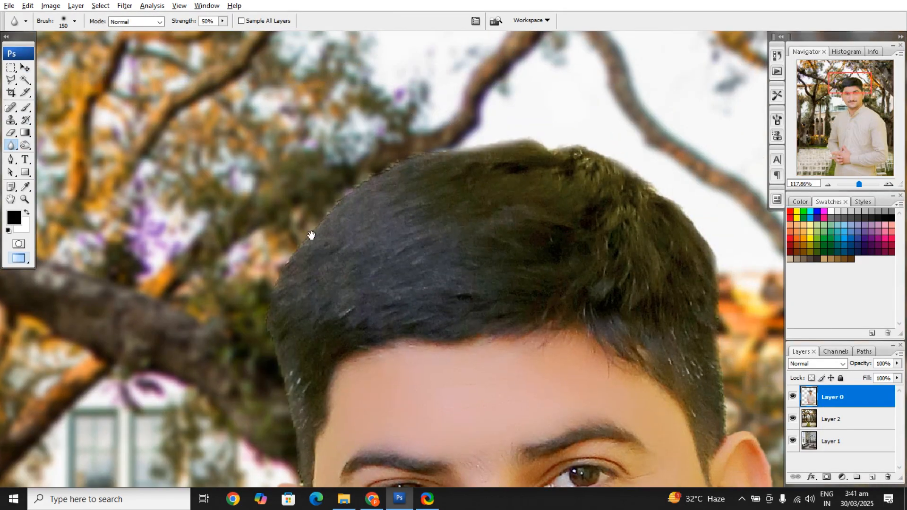
scroll(311, 235, "down", 10)
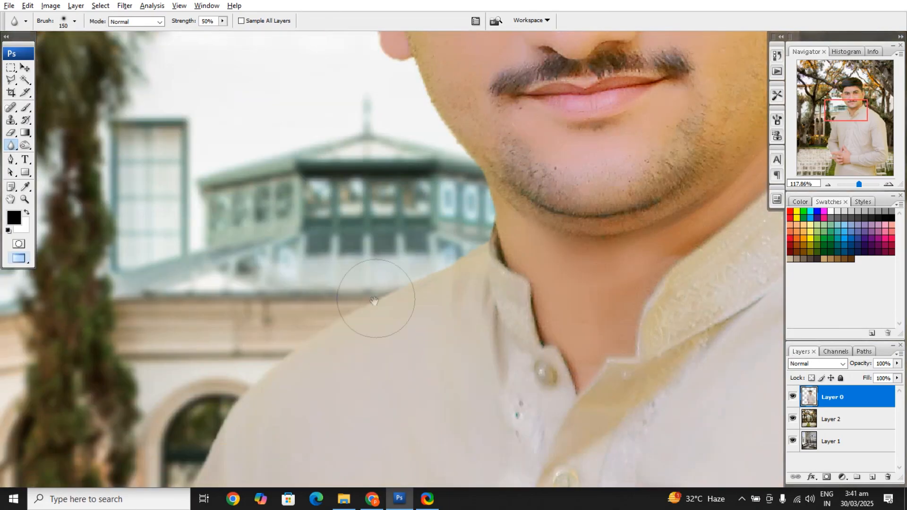
left_click_drag(374, 300, 434, 211)
left_click_drag(434, 211, 300, 345)
scroll(302, 331, "down", 1)
left_click_drag(312, 263, 350, 95)
mouse_move(350, 95)
left_mouse_down()
mouse_move(308, 202)
mouse_move(333, 33)
left_mouse_up()
mouse_move(331, 48)
left_mouse_down()
mouse_move(263, 357)
mouse_move(300, 243)
mouse_move(294, 184)
left_mouse_up()
left_click_drag(294, 185, 285, 160)
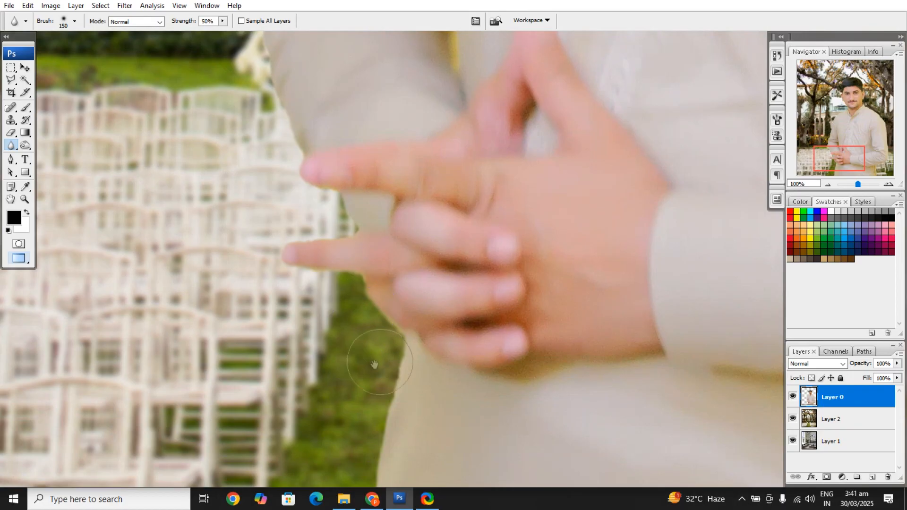
scroll(376, 378, "down", 3)
Blur the cutout edge up the image-right sleeve and shoulder, around the hair and over to the image-left ear
key("Tab")
key("ctrl+minus")
left_click_drag(889, 227, 542, 251)
scroll(643, 247, "up", 10)
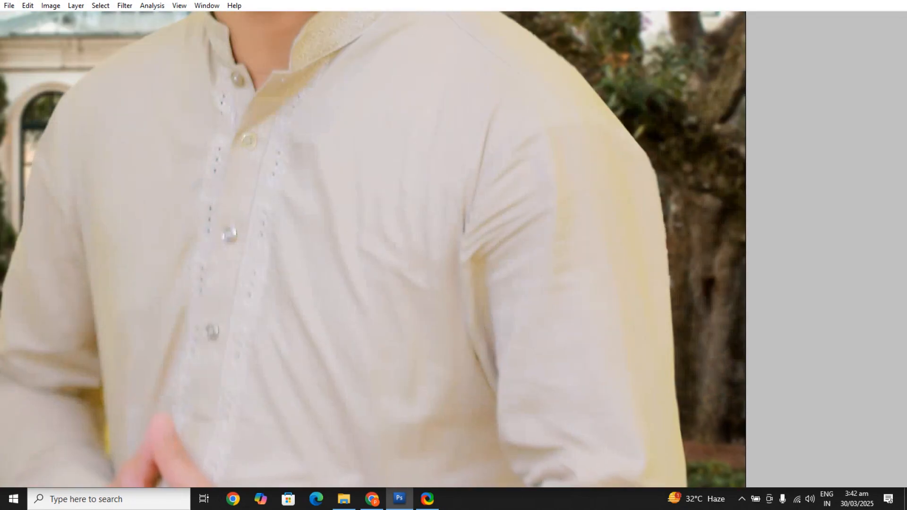
left_click_drag(547, 37, 649, 247)
key("ctrl+plus")
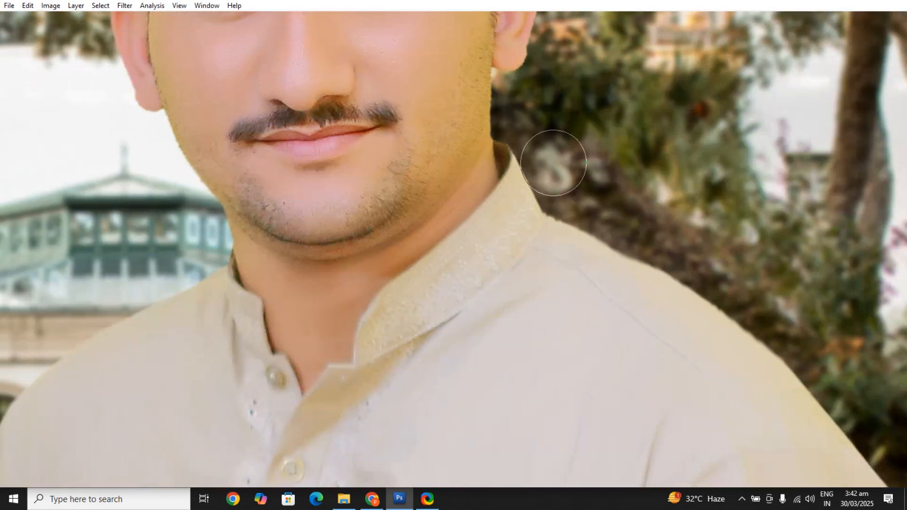
scroll(549, 205, "up", 3)
scroll(524, 145, "up", 15)
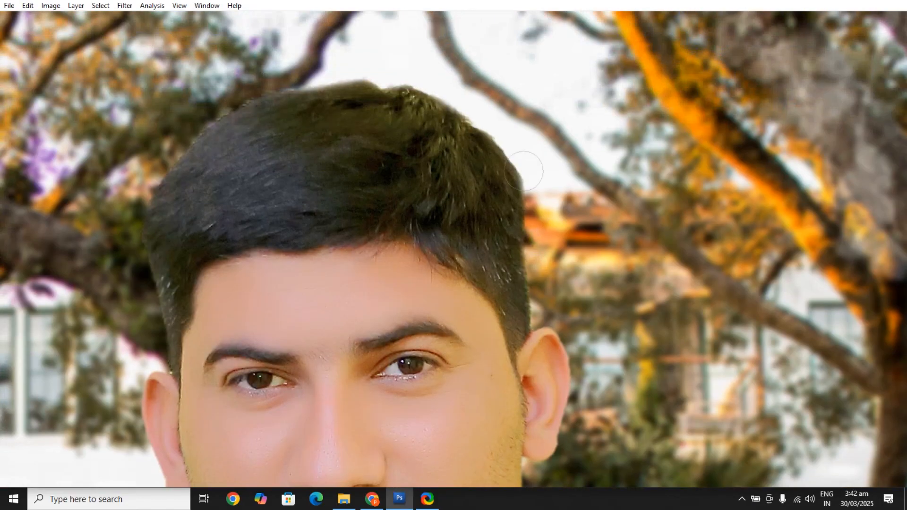
left_click_drag(431, 85, 460, 152)
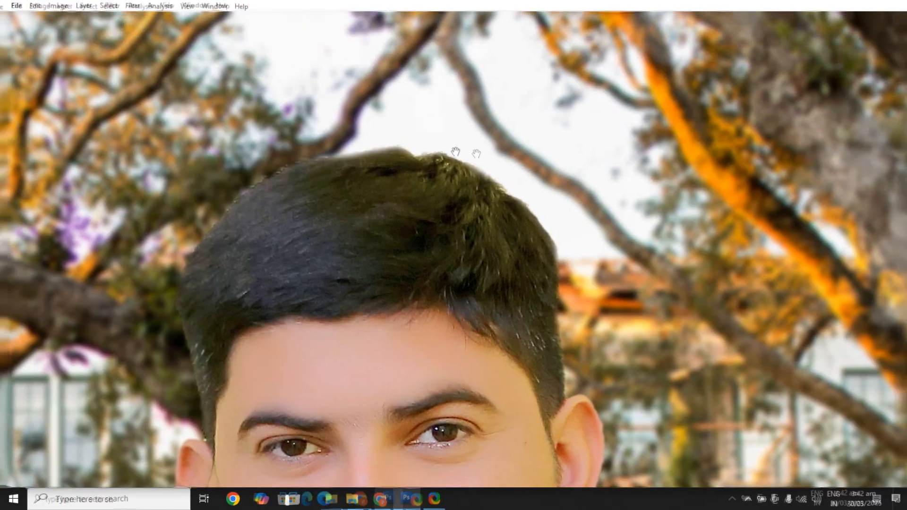
left_click_drag(227, 218, 333, 213)
left_click_drag(276, 256, 318, 196)
left_click_drag(322, 371, 325, 171)
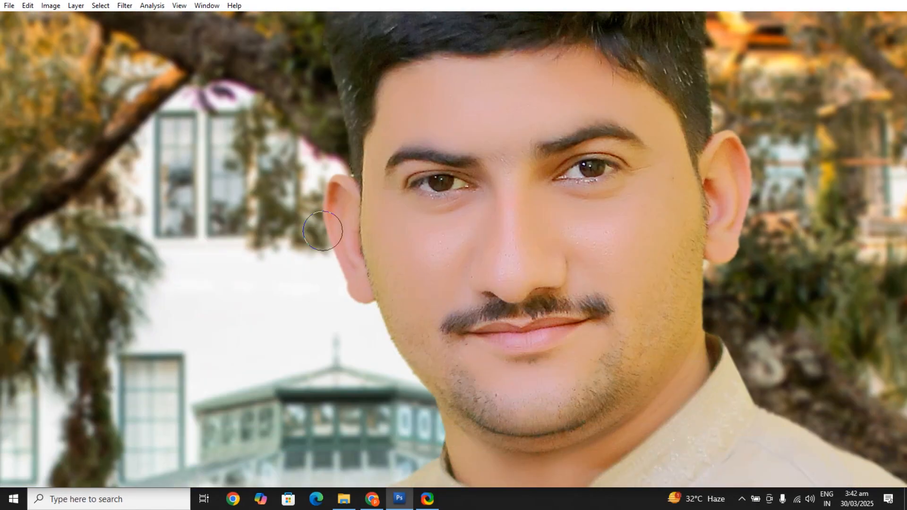
Apply Selective Color to the man's layer with Black at +15% for the Whites, using the Relative method
key("ctrl+0")
right_click(476, 180)
left_click(490, 190)
key("alt+a")
key("s")
key("alt")
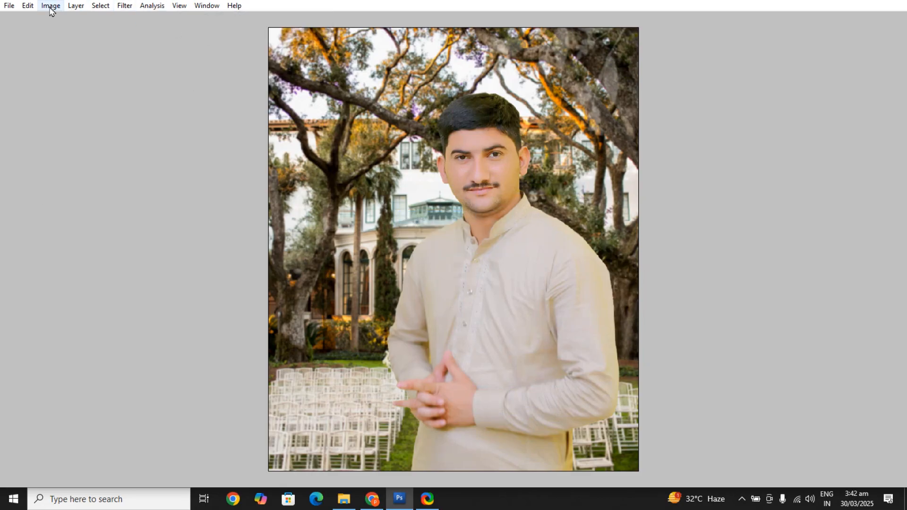
left_click(50, 6)
mouse_move(76, 30)
left_click(211, 169)
left_click(749, 115)
left_click(746, 195)
left_click(752, 118)
left_click(750, 185)
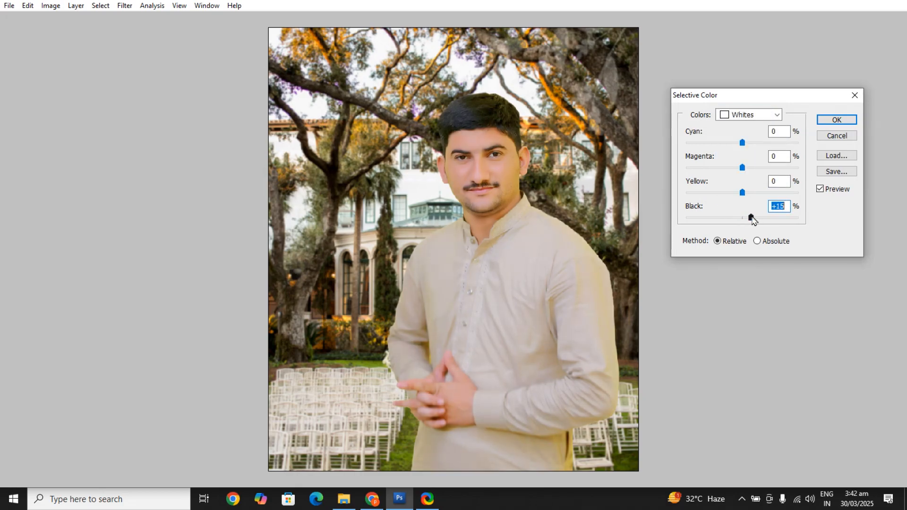
left_click(833, 120)
Run Color Balance on the man's layer while checking his face up close
left_click_drag(331, 109, 610, 245)
key("ctrl+b")
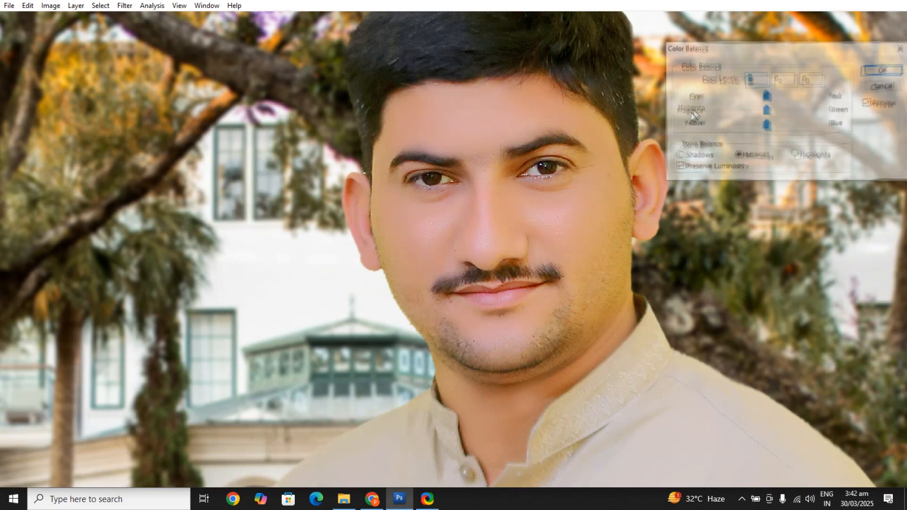
key("Return")
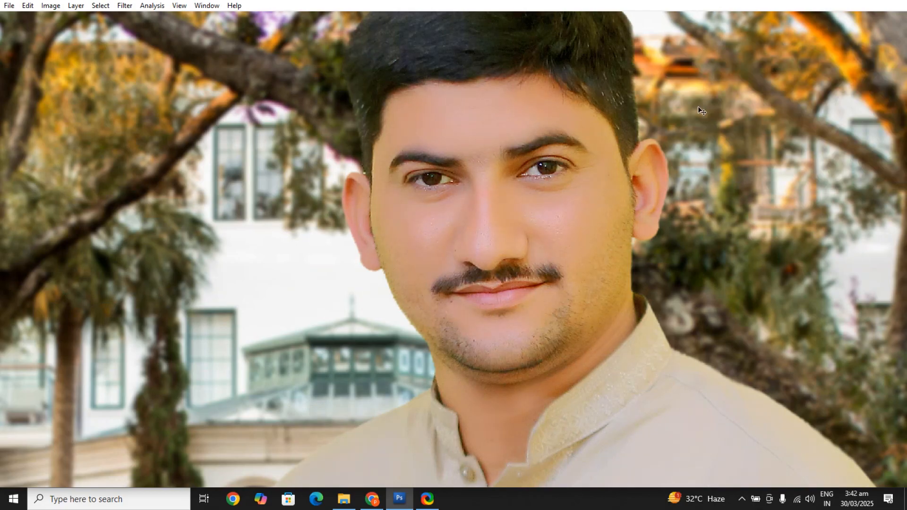
Merge the man's layer with the background layers into a single layer
key("ctrl+0")
key("Tab")
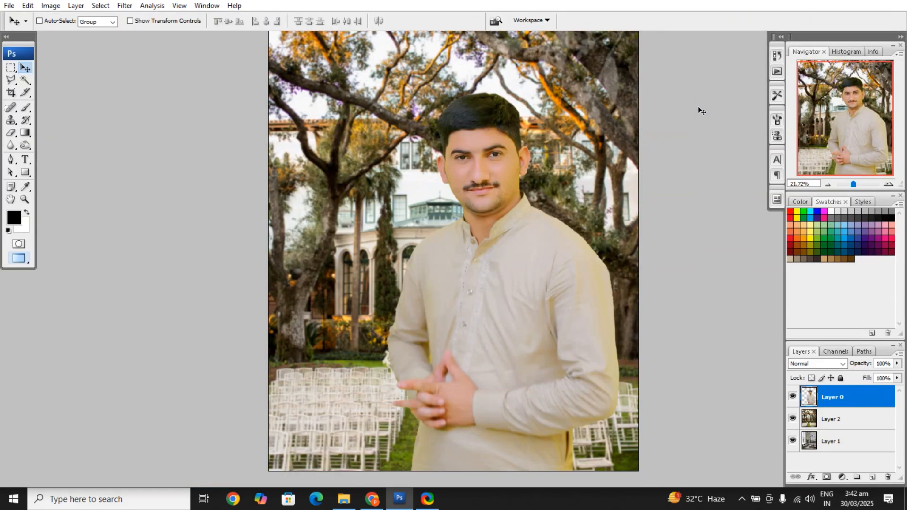
key("ctrl+e")
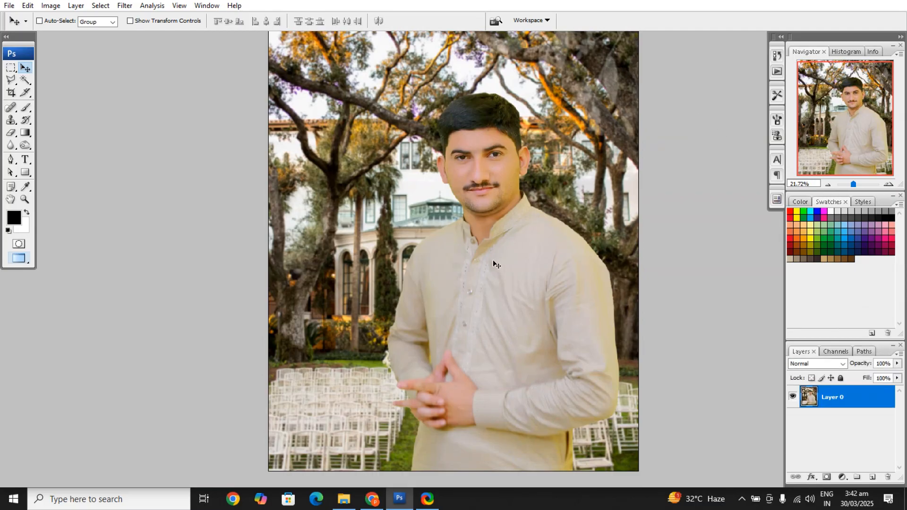
key("ctrl+alt+s")
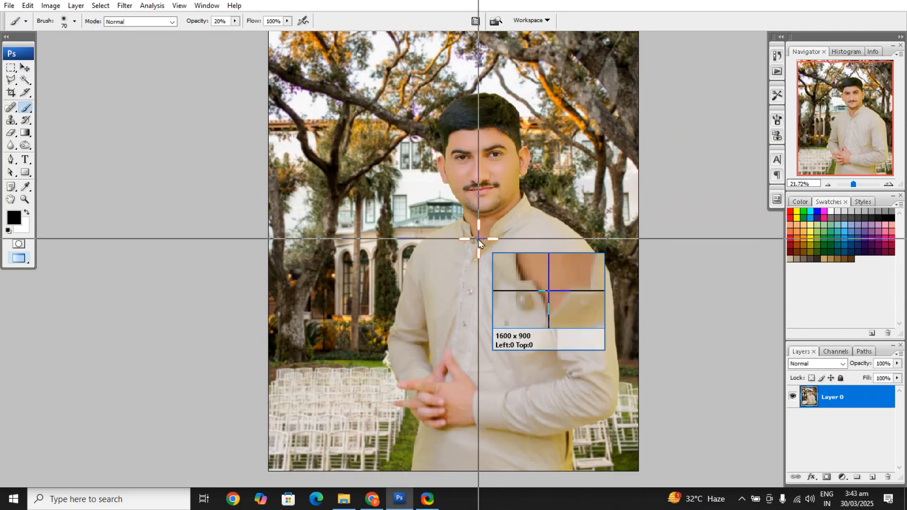
left_click(478, 239)
left_click(550, 267)
Apply Selective Color to the merged image with Black at +18% for the Whites
key("ctrl+minus")
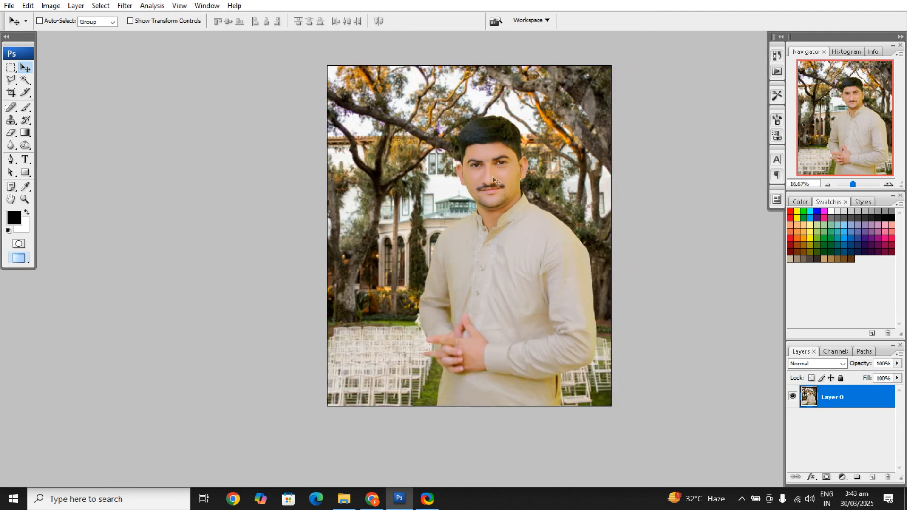
left_click(51, 6)
mouse_move(67, 34)
left_click(203, 137)
left_click(776, 115)
left_click(774, 184)
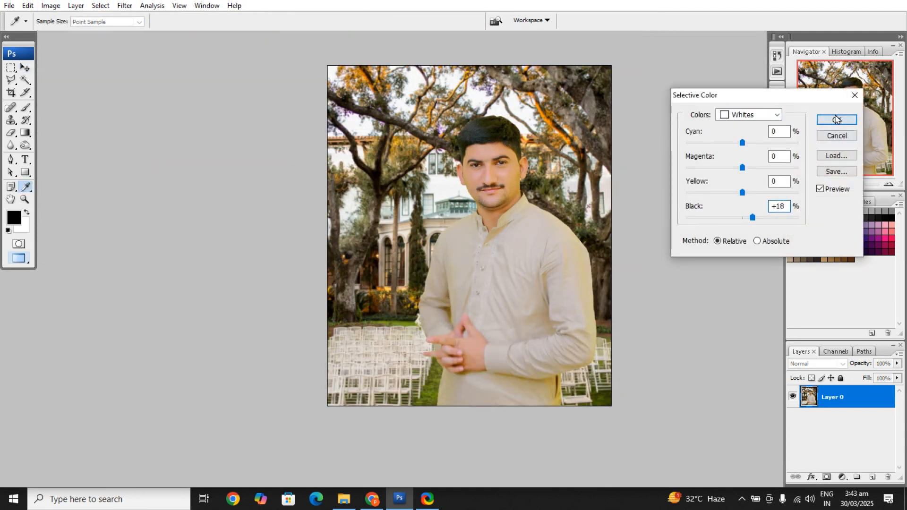
left_click(836, 119)
key("ctrl+0")
Convert the merged layer into the Background layer
key("ctrl+s")
left_click(572, 268)
left_click(110, 6)
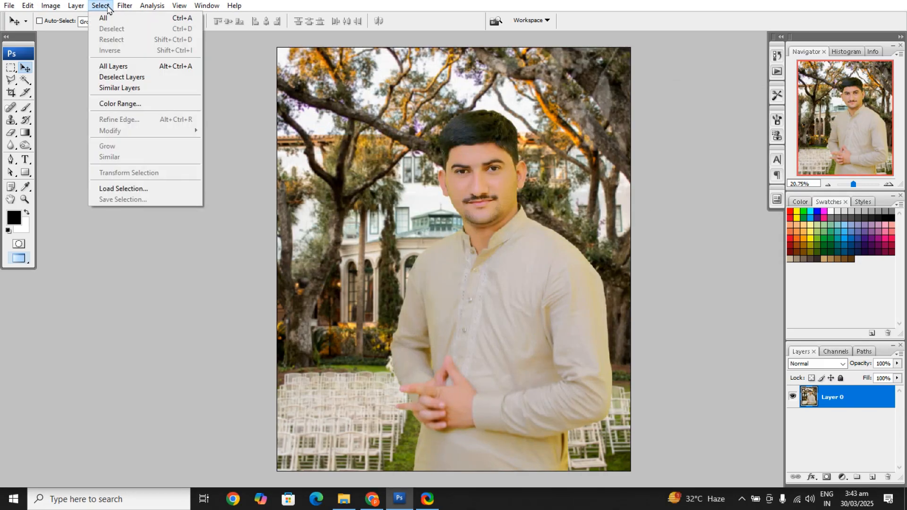
mouse_move(81, 19)
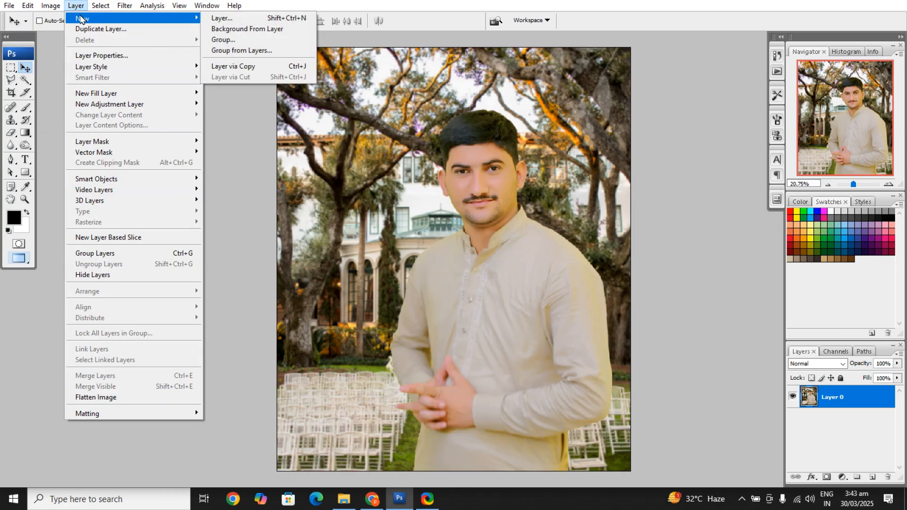
left_click(247, 29)
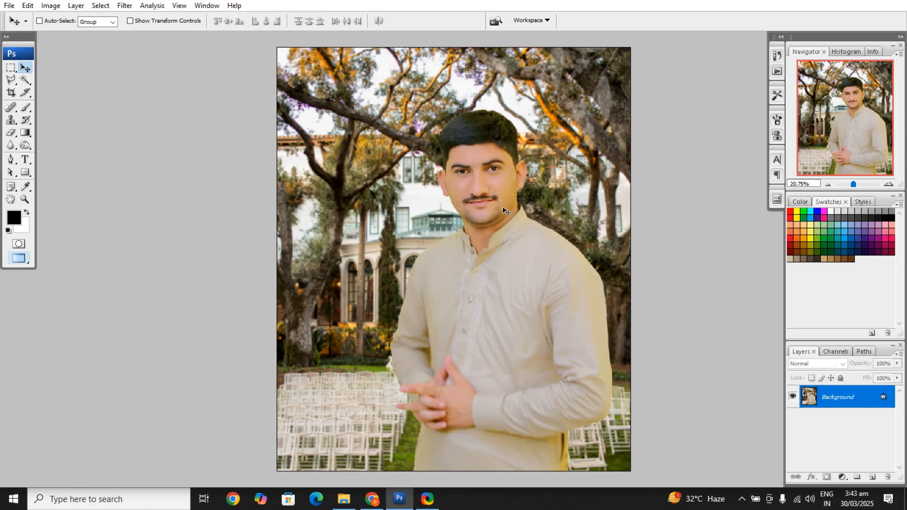
Save the flattened portrait under its current file name
key("ctrl+shift+s")
key("Return")
key("Return")
Apply Selective Color to the flattened image with Black at +17% for the Blacks
left_click(152, 5)
left_click(128, 36)
left_click(50, 6)
mouse_move(71, 34)
left_click(214, 168)
left_click(749, 114)
left_click(761, 200)
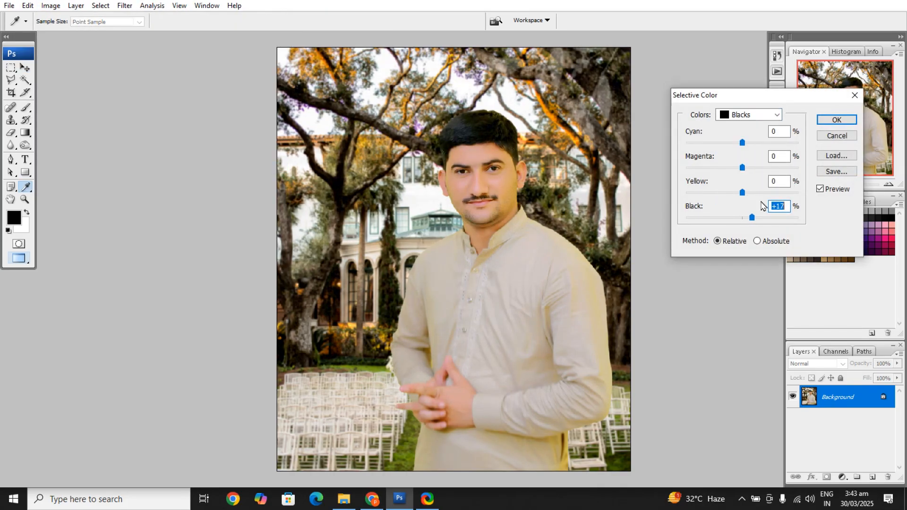
key("Return")
key("v")
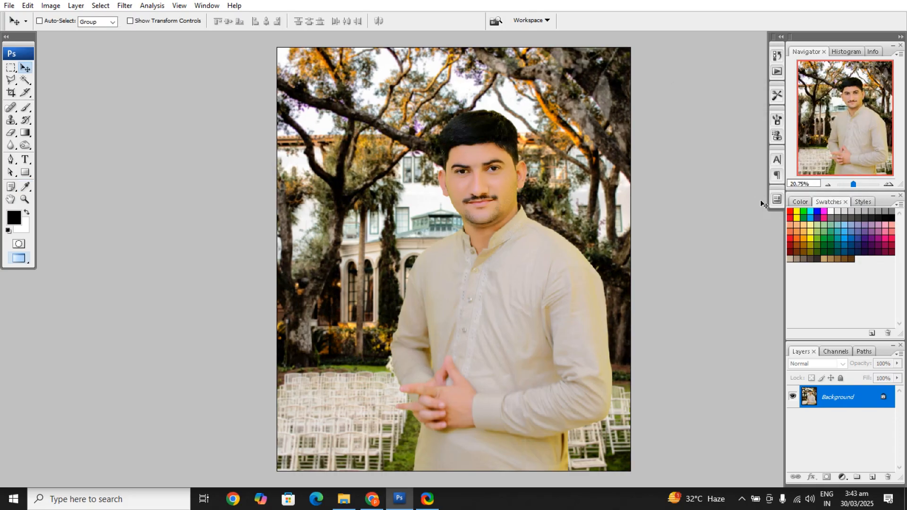
Save the portrait on the Desktop as the JPEG IMG_9693, replacing the existing file
key("ctrl+shift+s")
left_click(530, 290)
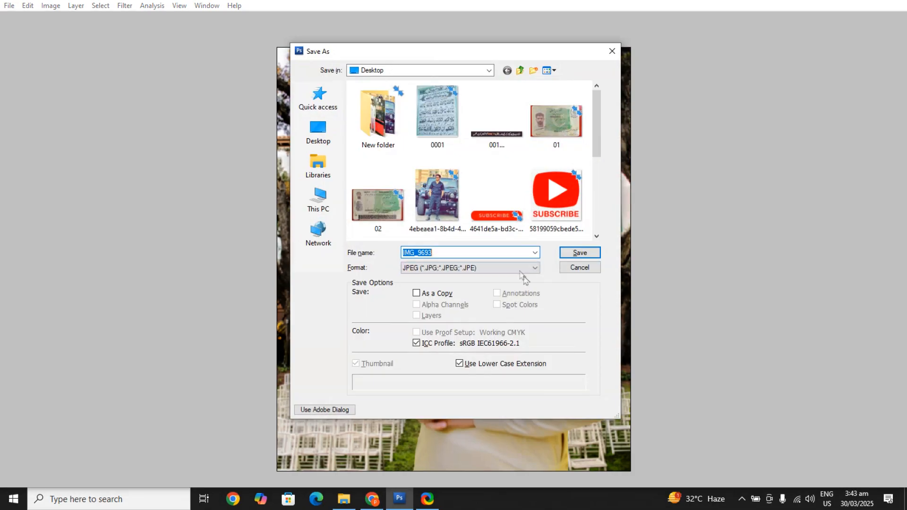
left_click(574, 250)
key("Left")
key("Return")
key("Return")
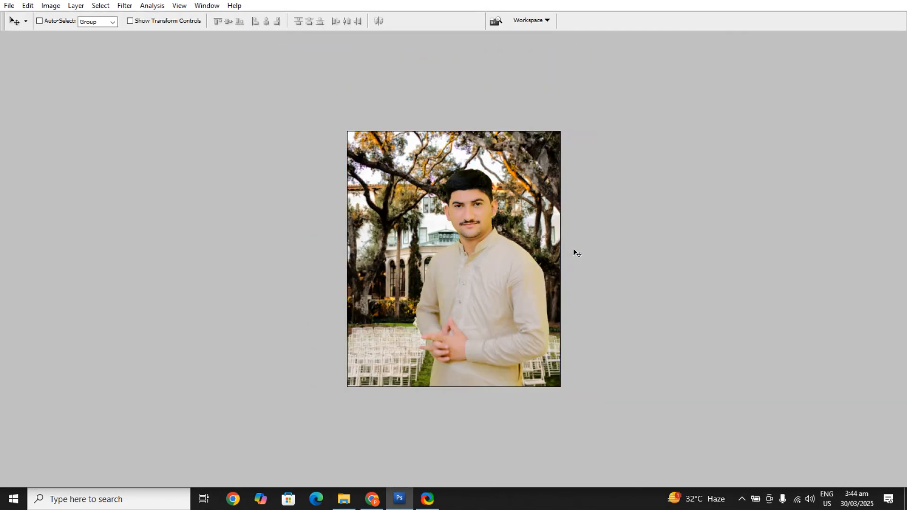
Duplicate the Background layer and scale the copy to about 90.6% around its center
key("ctrl+u")
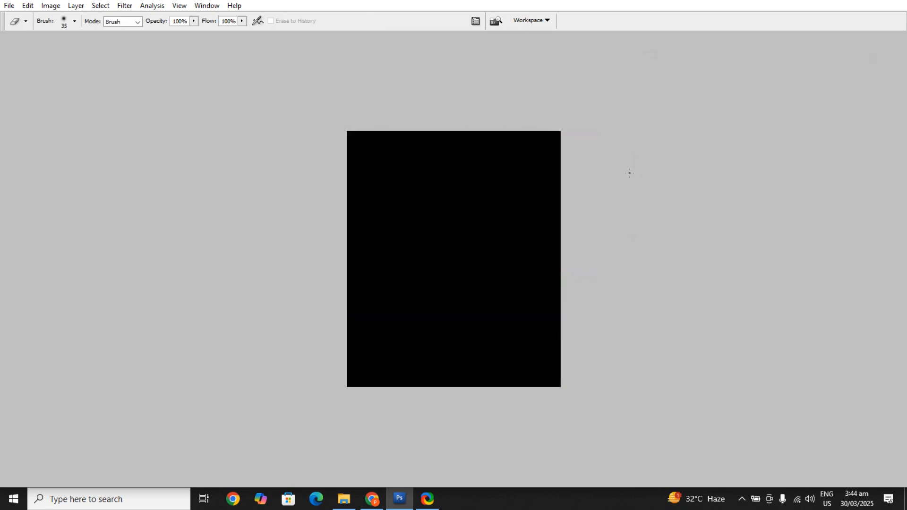
key("ctrl+j")
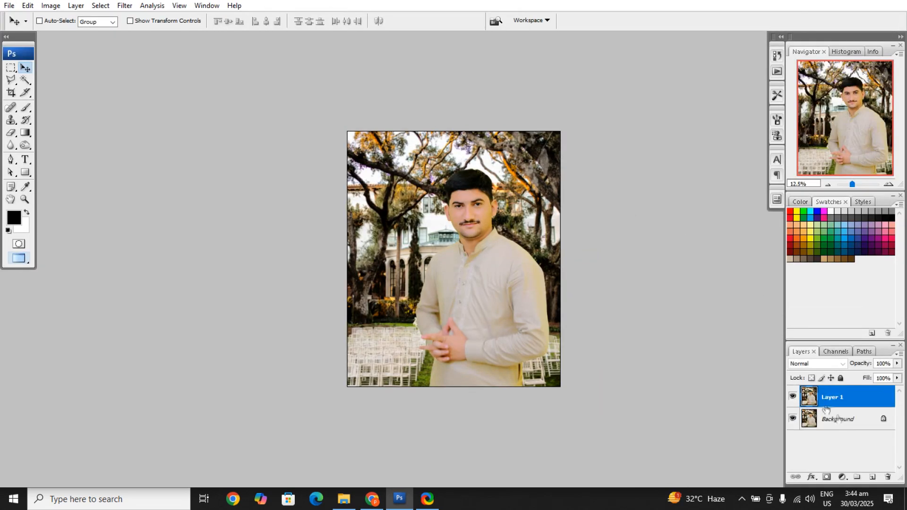
key("ctrl+t")
left_click_drag(561, 387, 550, 374)
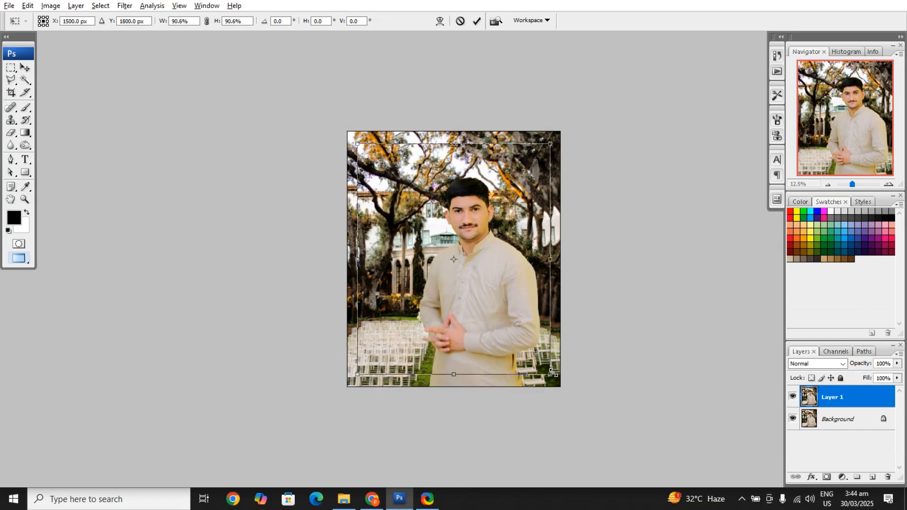
key("Return")
Turn the Background layer black with Hue/Saturation at Lightness -100 to form a border around the portrait
left_click(838, 420)
key("ctrl+u")
left_click_drag(696, 159, 668, 162)
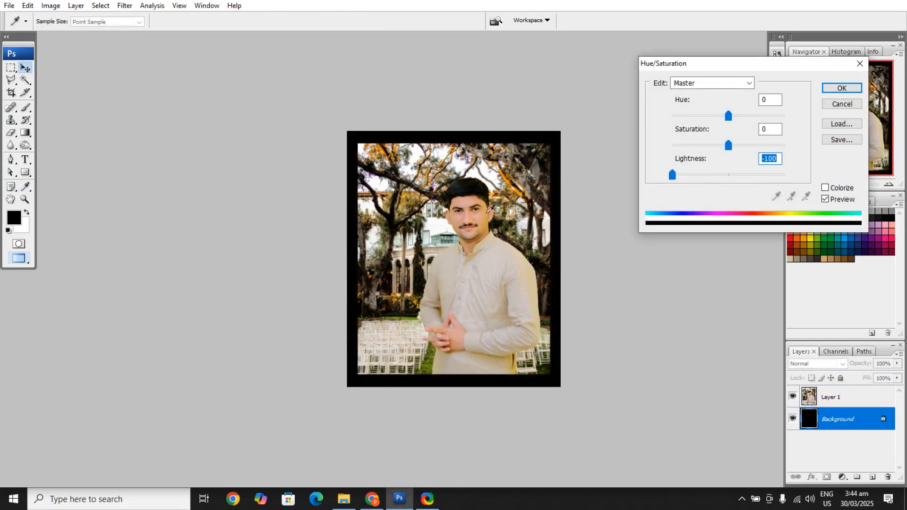
key("Return")
Scale the portrait layer up to about 103.1% to narrow the black border, and merge it into the Background
right_click(489, 227)
left_click(516, 233)
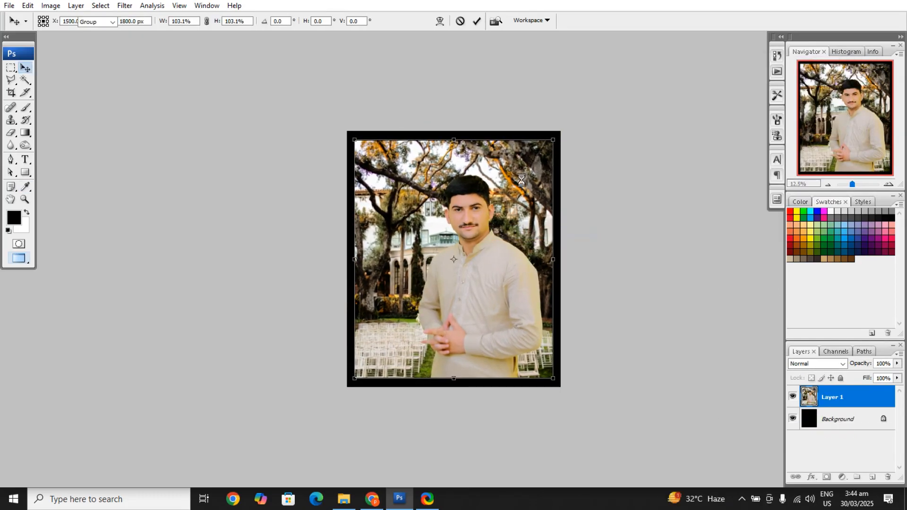
key("ctrl+0")
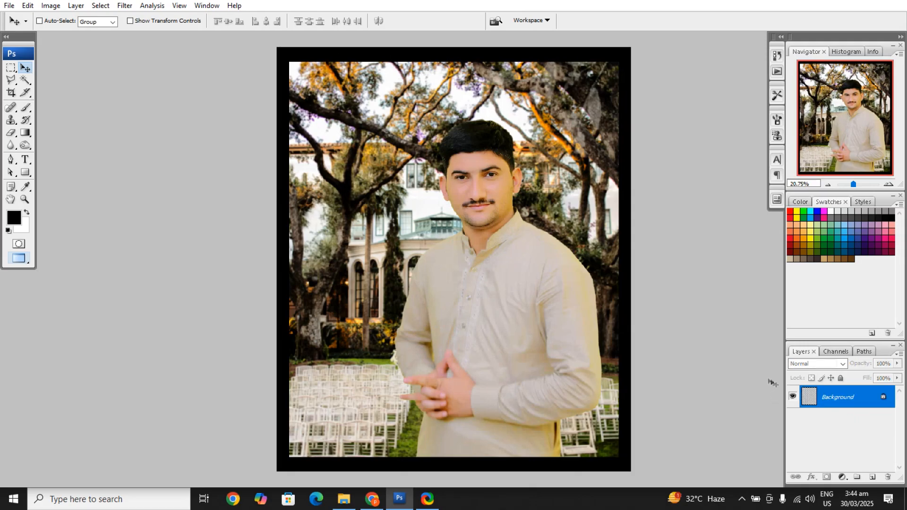
Adjust the framed portrait's color balance and close the image
key("Tab")
key("ctrl+b")
key("Return")
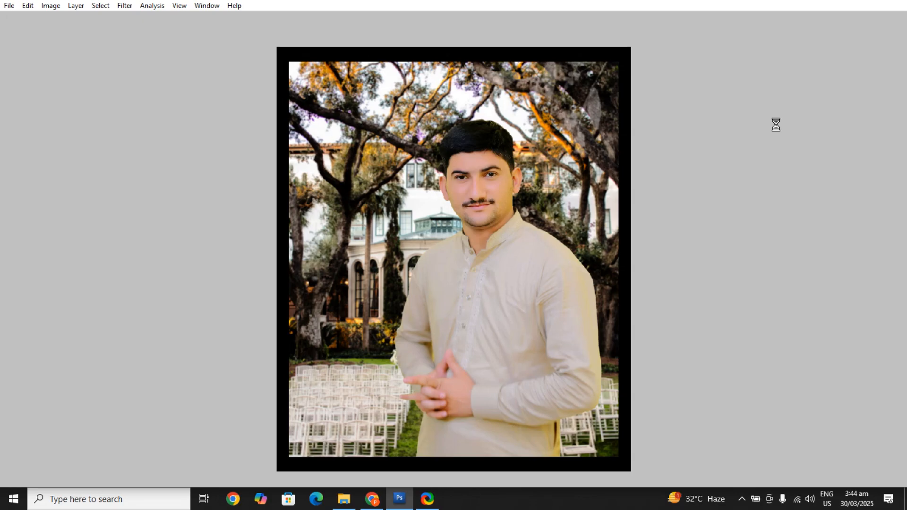
key("ctrl+0")
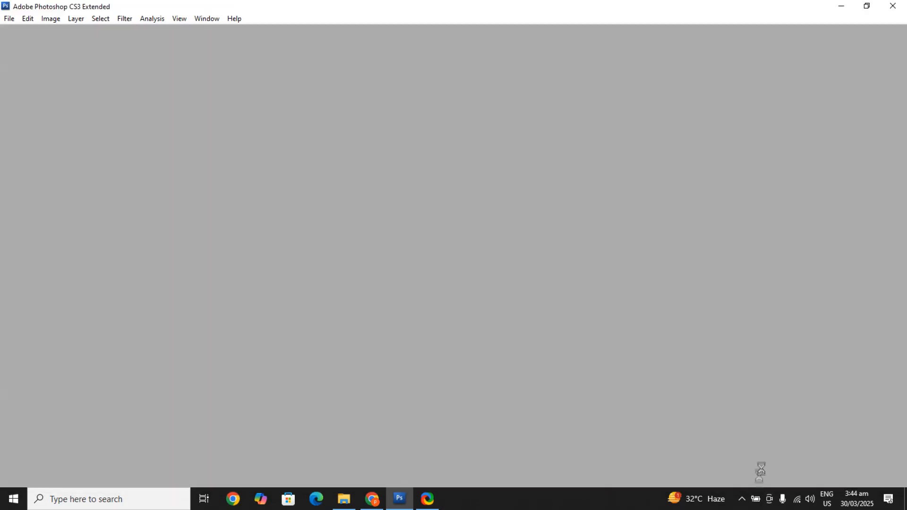
left_click(744, 499)
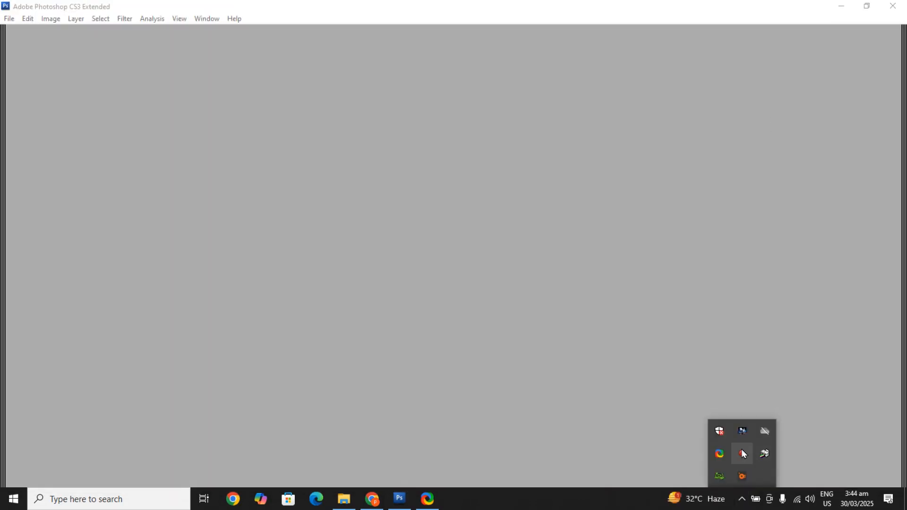